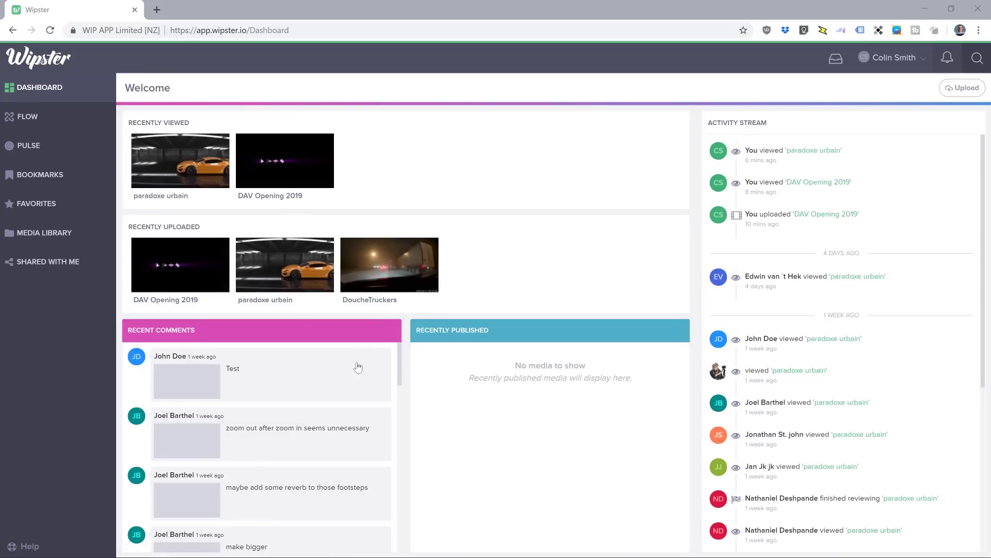
Browse the Media Library's Second Project, then open paradoxe urbain from Recently Uploaded on the Dashboard.
scroll(356, 371, "down", 5)
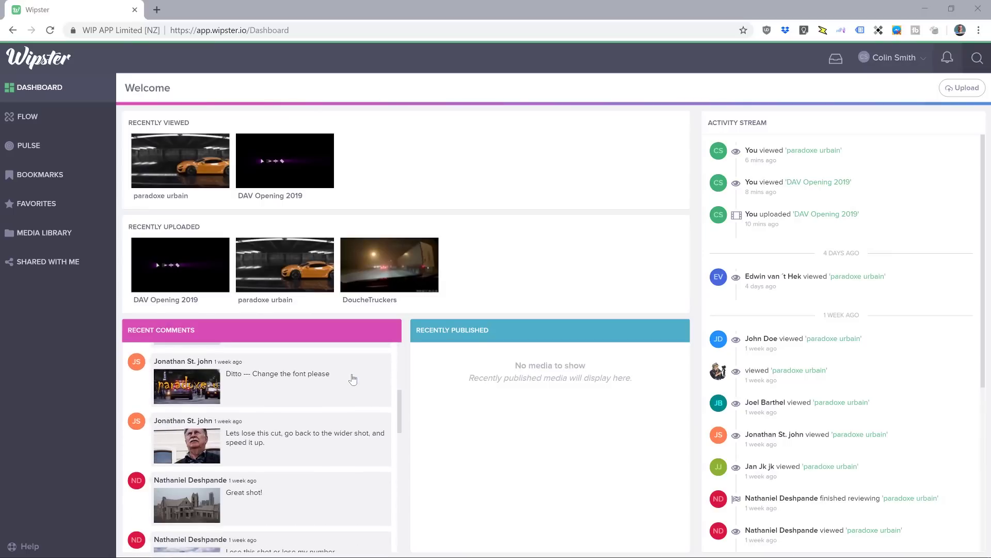
scroll(353, 380, "up", 2)
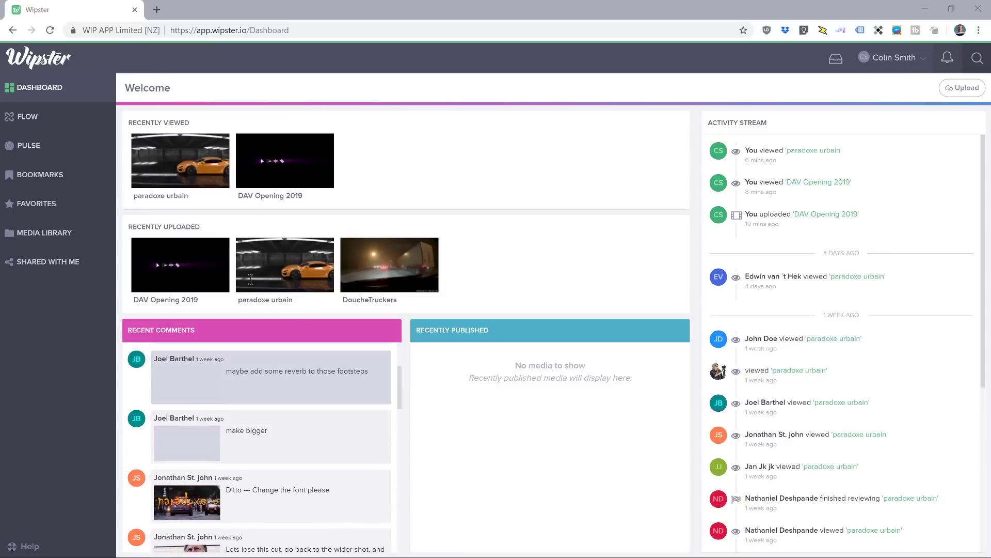
left_click(48, 236)
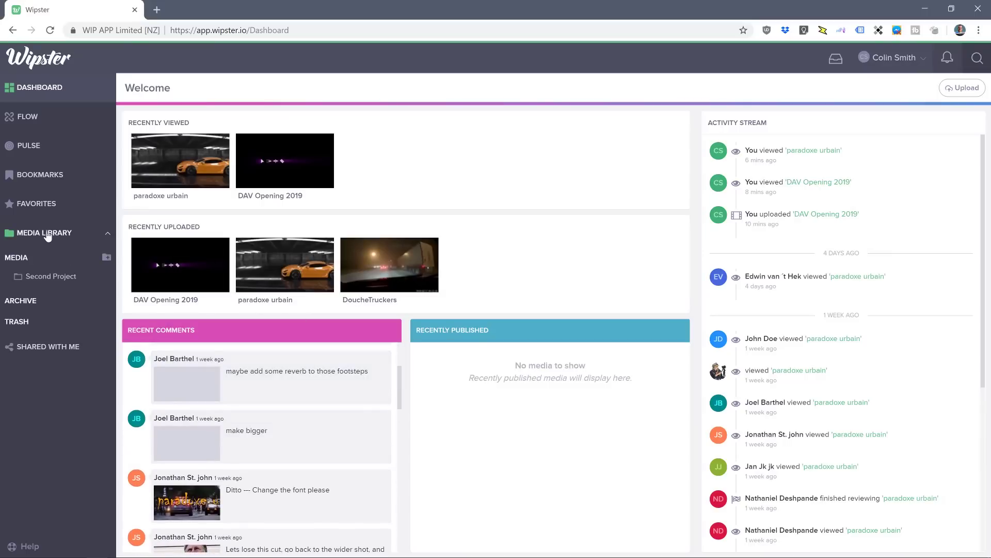
left_click(44, 280)
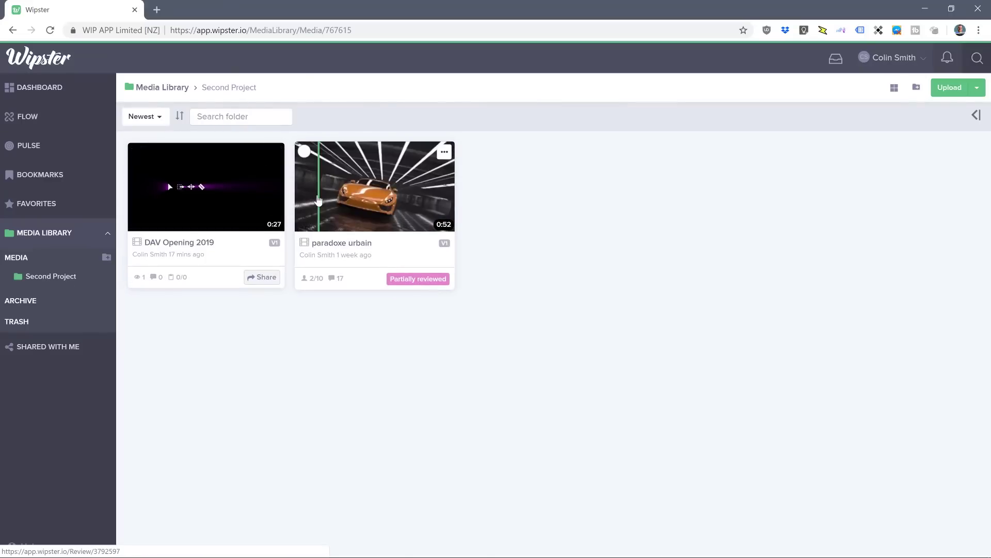
left_click(26, 88)
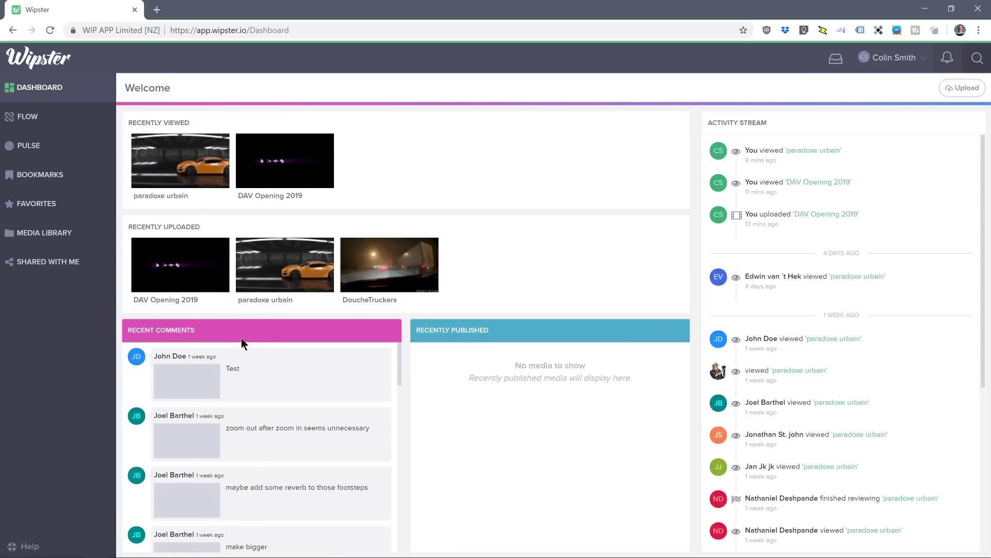
left_click(285, 264)
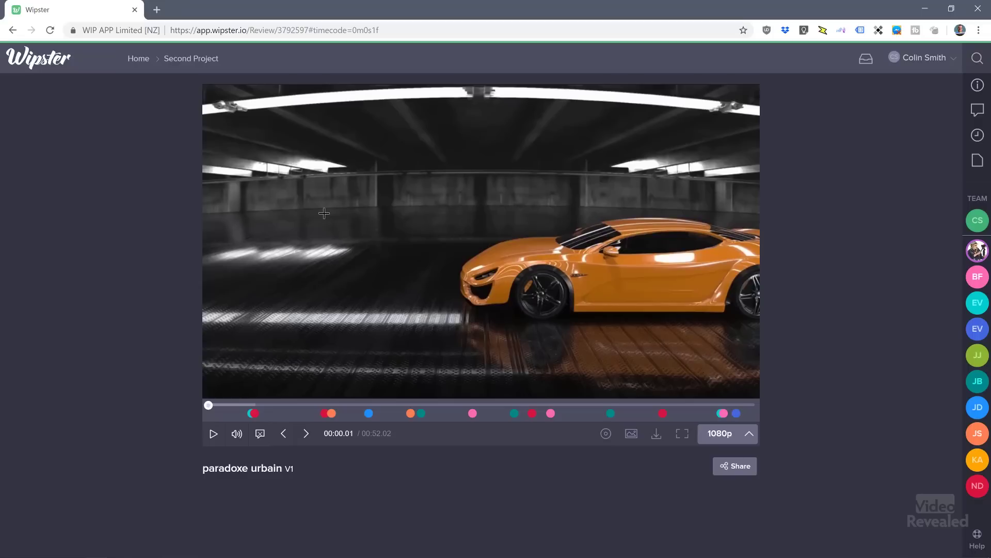
Pin a Team Only 'Nice flare' comment on the car at 00:02.09.
left_click_drag(210, 404, 234, 409)
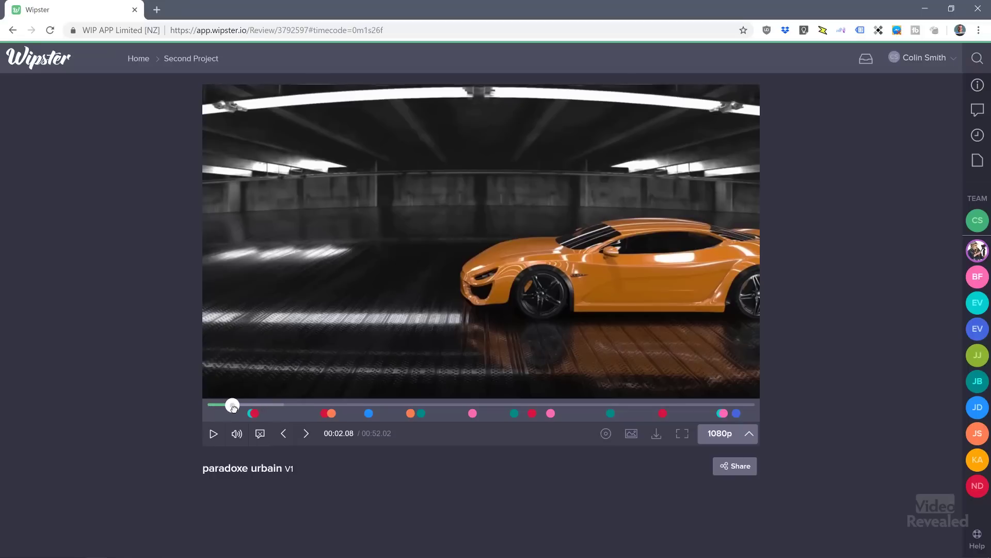
left_click(303, 187)
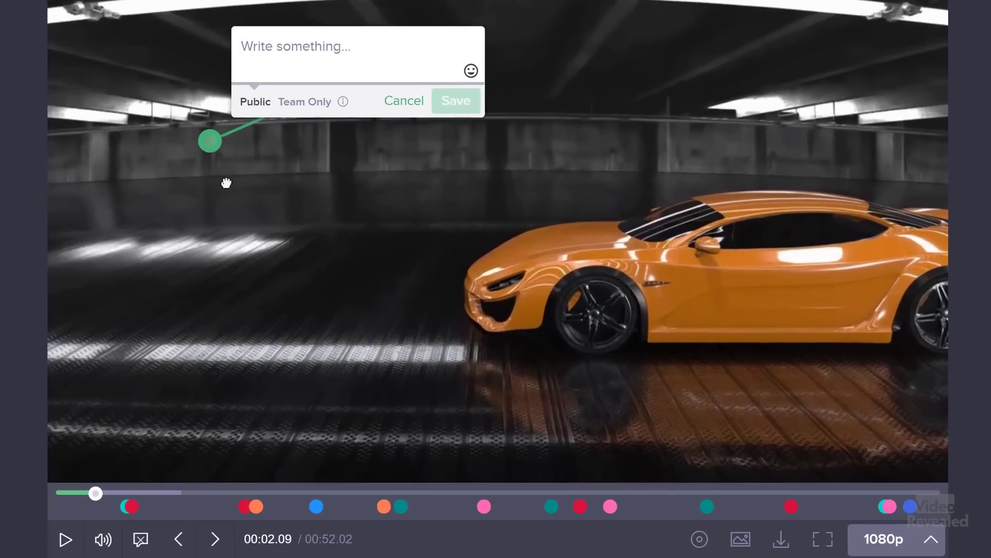
mouse_move(226, 183)
left_mouse_down()
mouse_move(491, 227)
mouse_move(356, 308)
mouse_move(79, 242)
mouse_move(597, 343)
mouse_move(824, 264)
mouse_move(723, 259)
mouse_move(812, 261)
left_mouse_up()
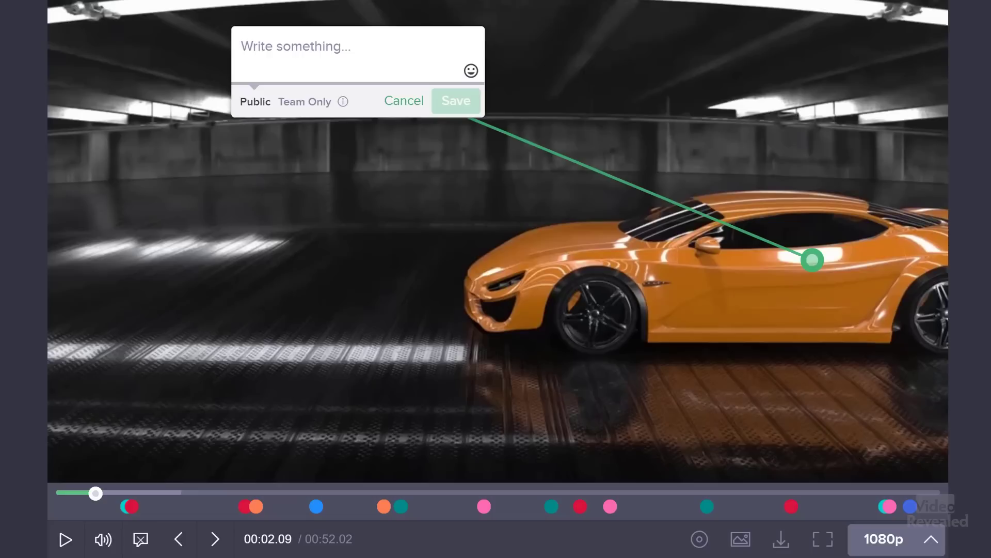
type("Nice flare")
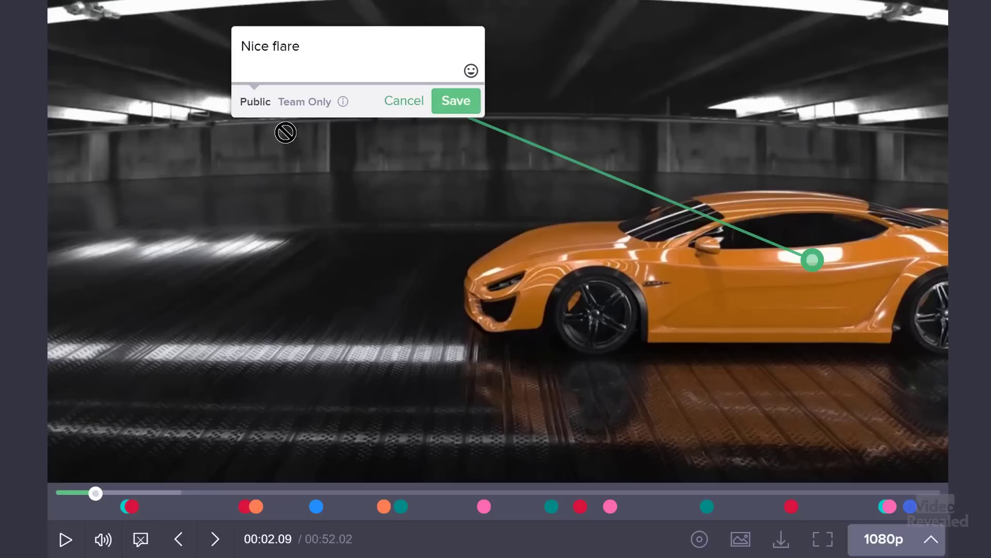
left_click(316, 106)
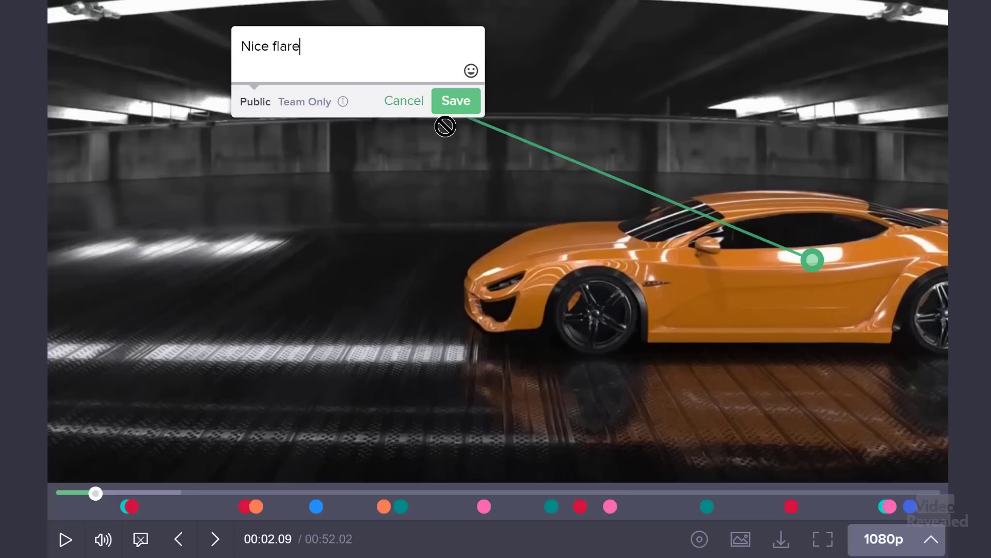
left_click(471, 103)
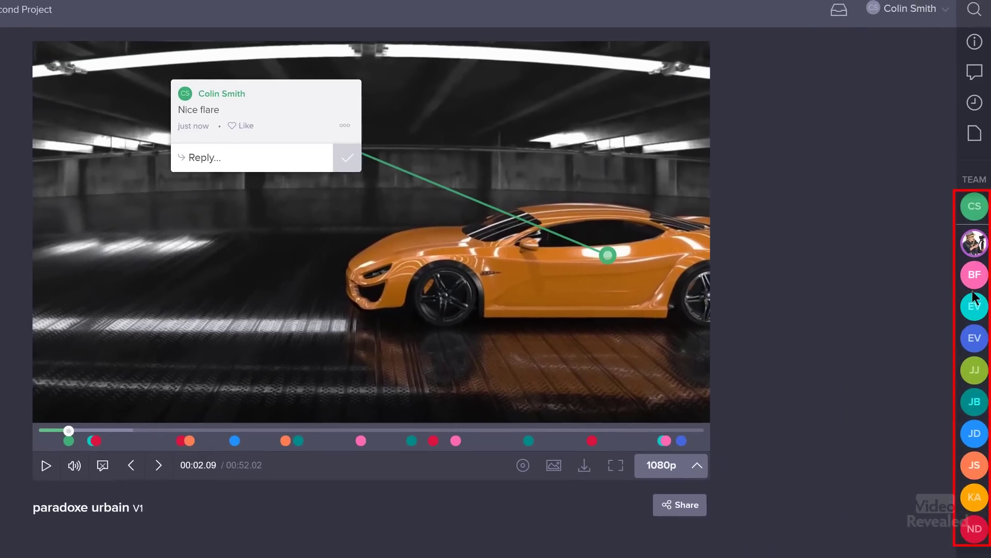
Open the video's info panel, browse its Comments, History and File Data tabs, then close it.
left_click(975, 45)
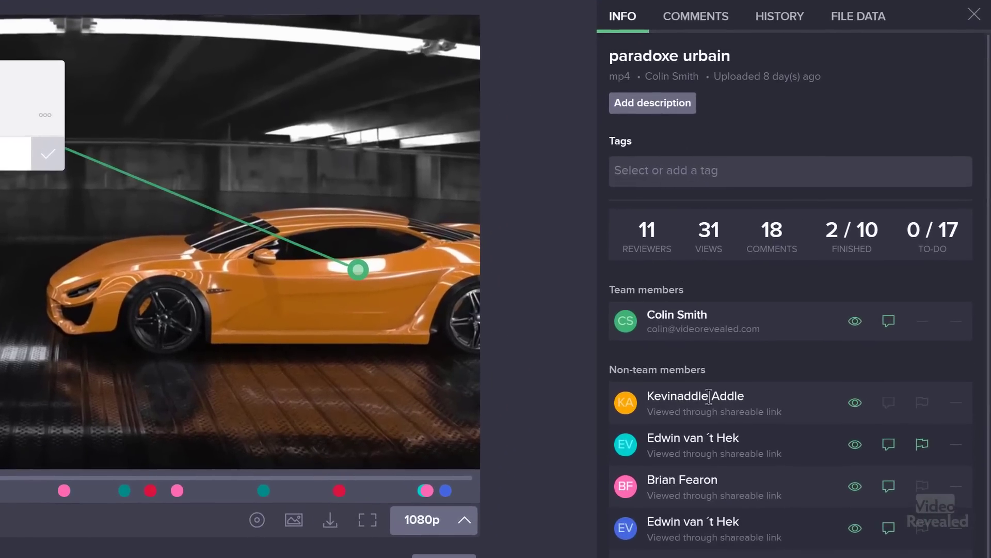
scroll(711, 404, "down", 5)
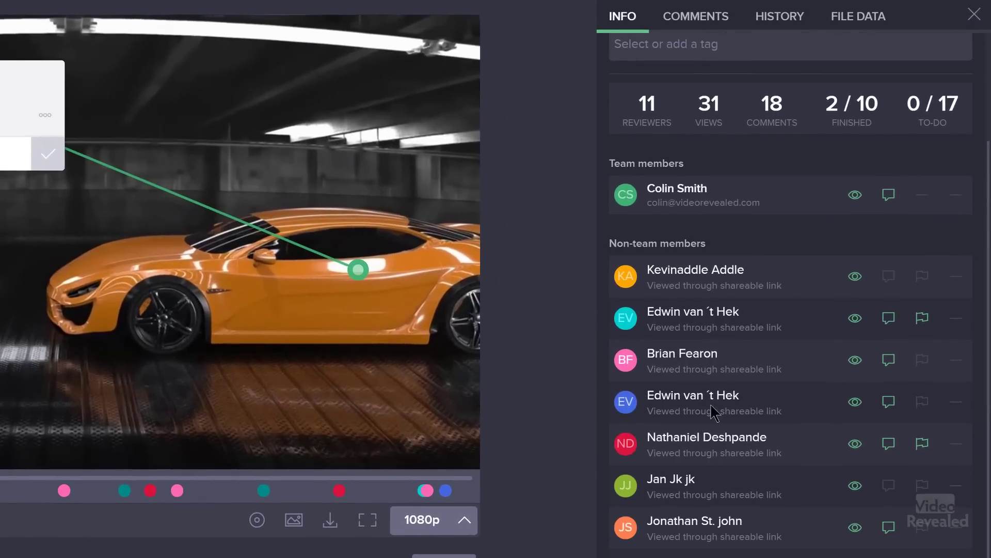
scroll(711, 407, "up", 5)
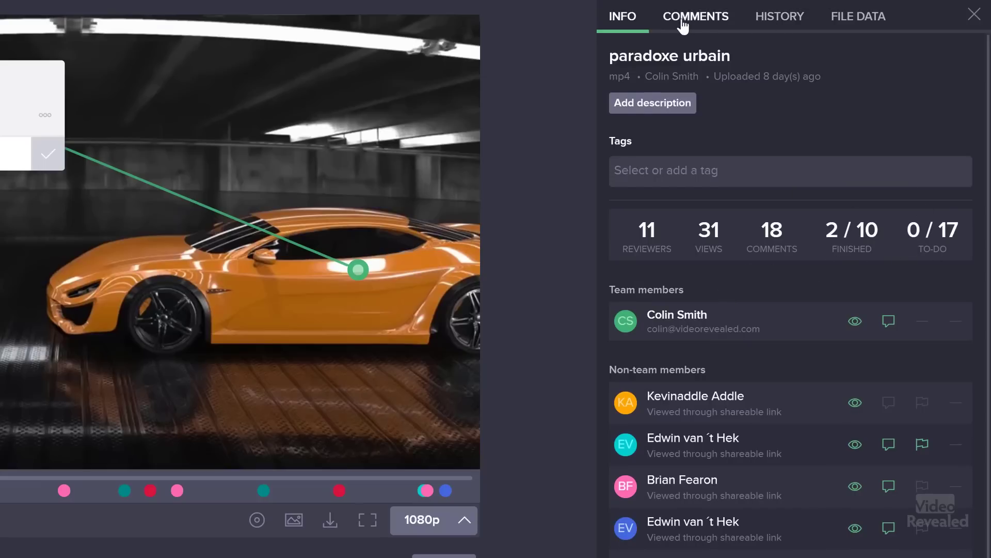
left_click(704, 21)
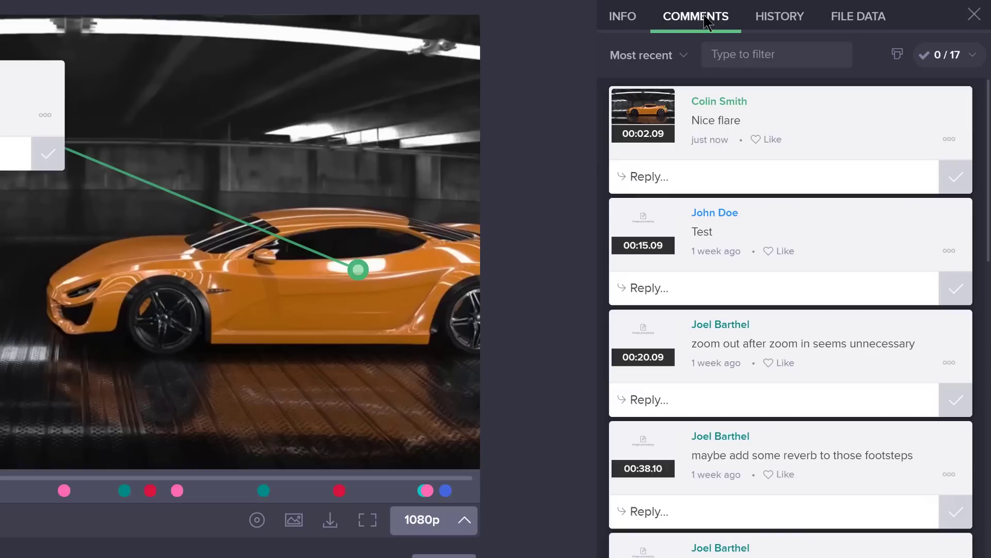
scroll(680, 258, "down", 13)
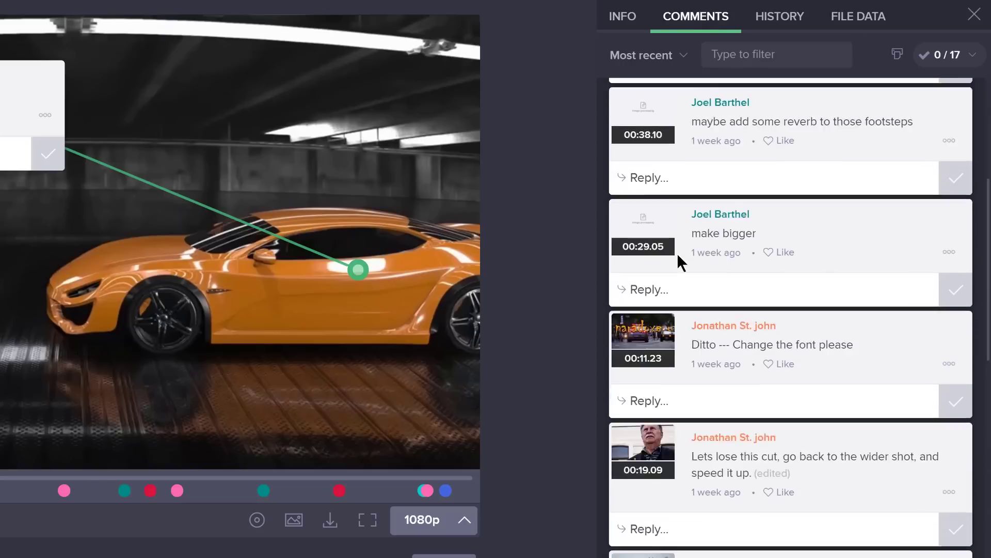
scroll(674, 253, "down", 5)
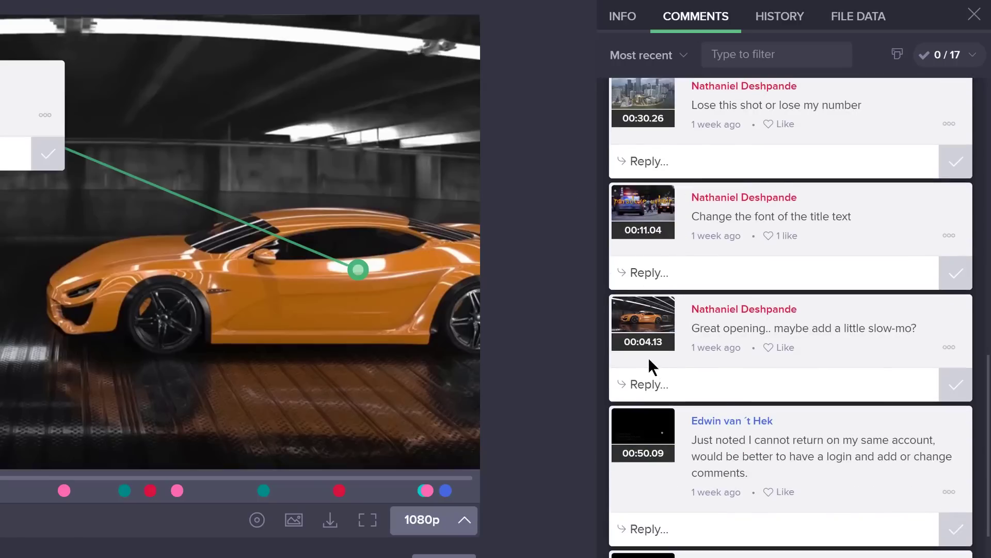
left_click(781, 19)
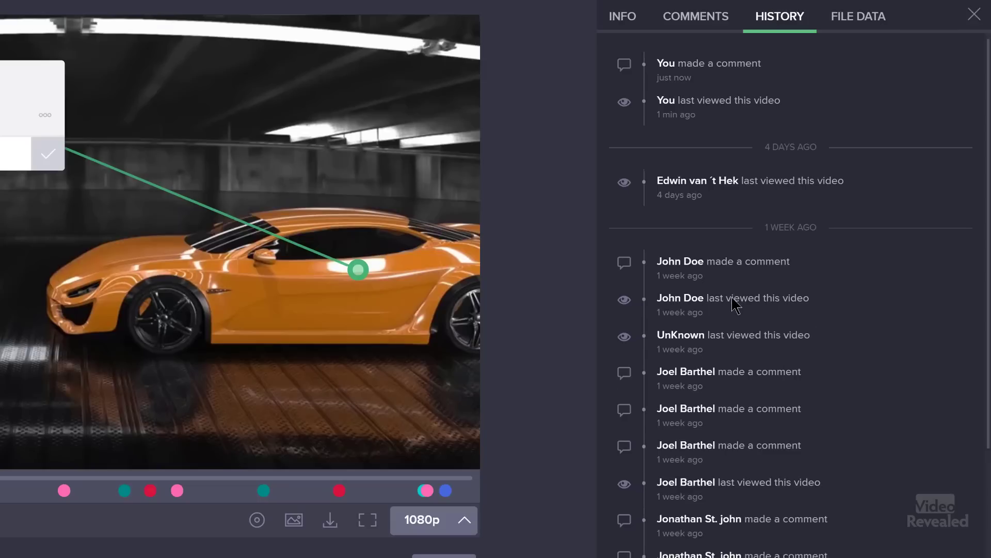
scroll(738, 300, "down", 5)
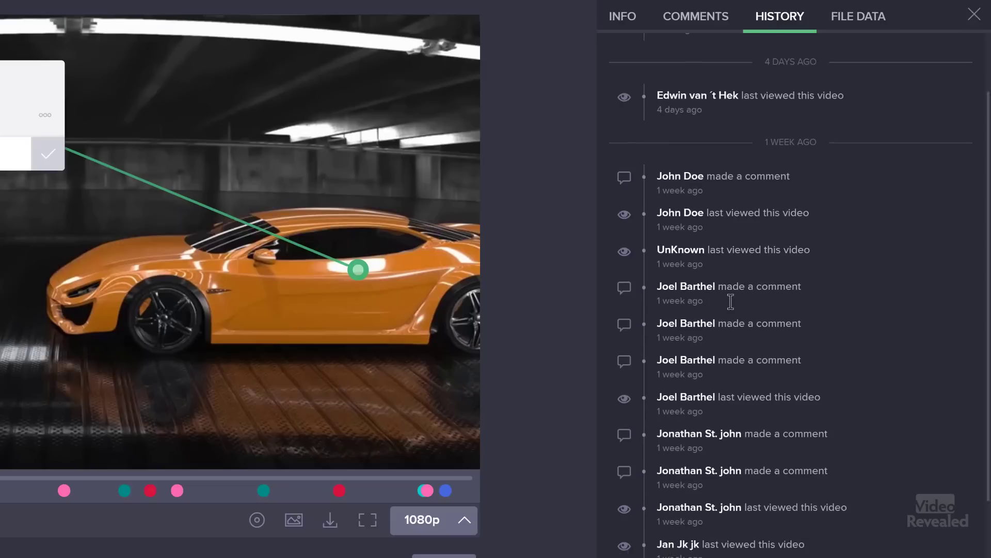
left_click(852, 22)
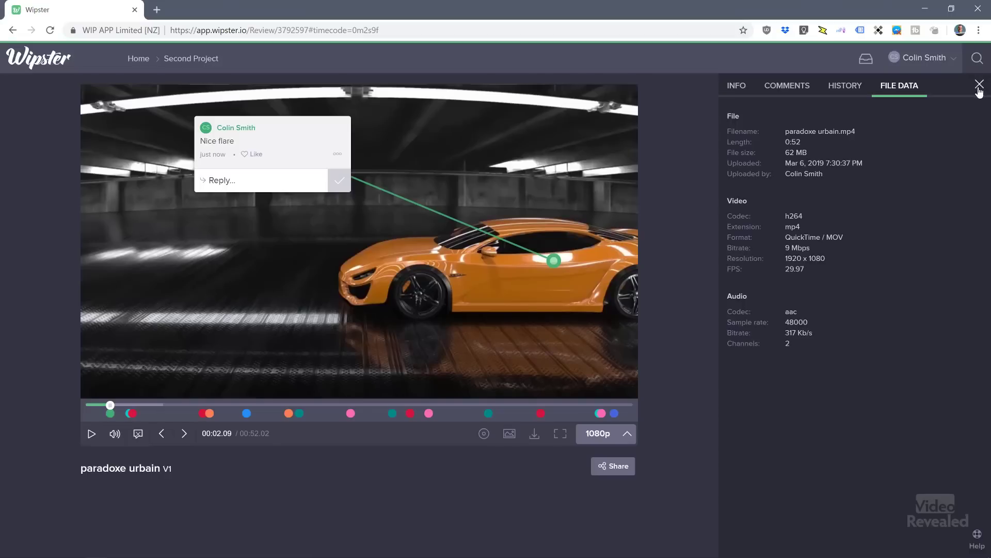
left_click(979, 85)
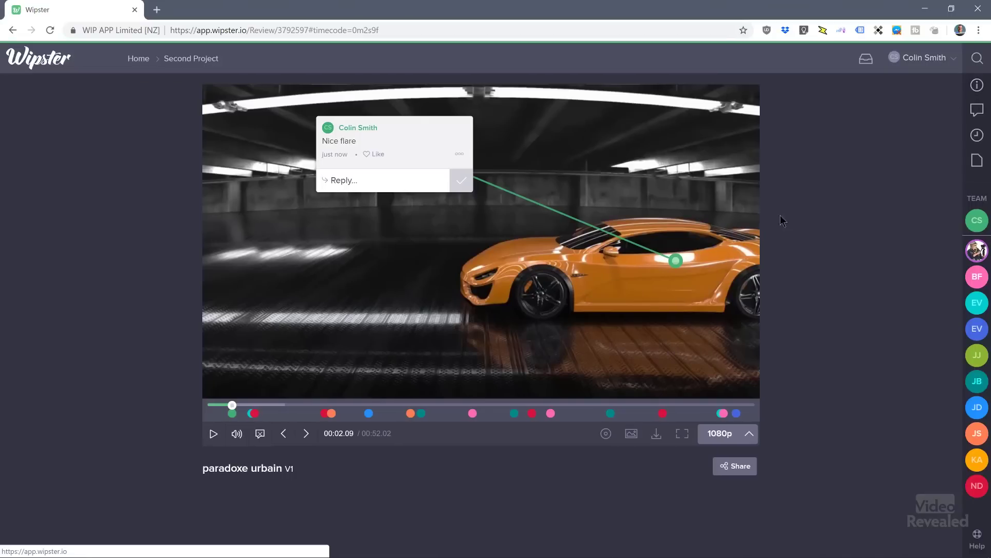
Use Focus mode to advance to the 'Wheels are not spinning realistically' comment at 00:04.05.
left_click(607, 433)
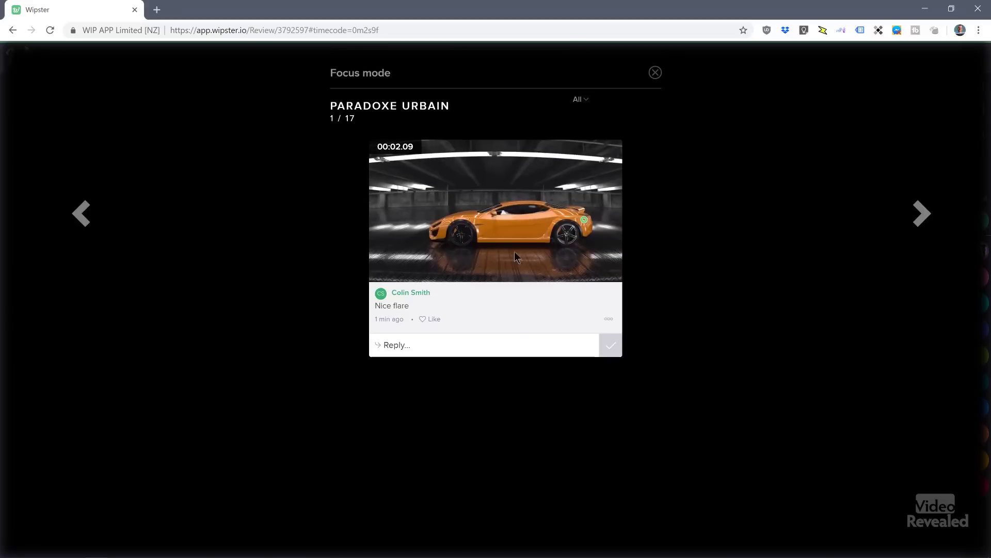
left_click(921, 214)
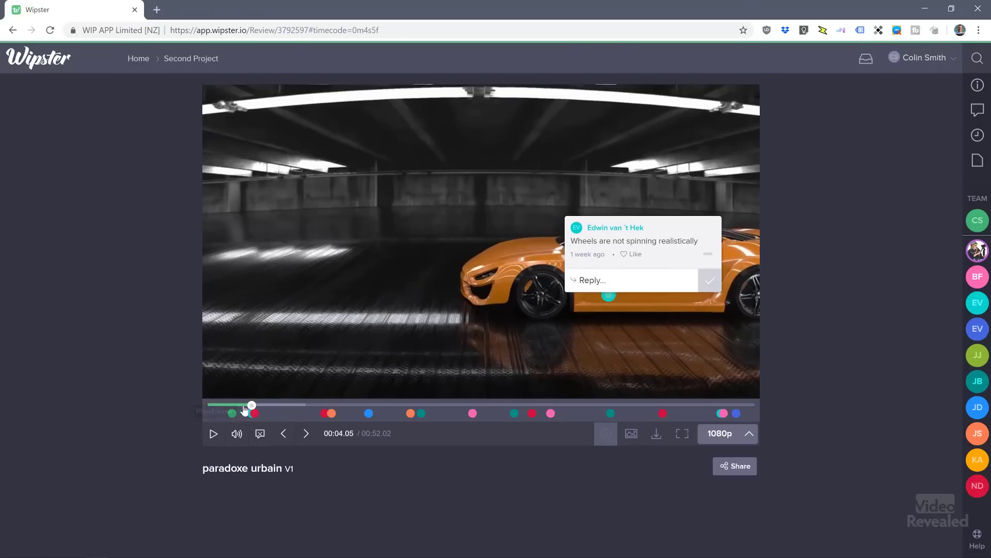
Play the clip from 00:03.02 and jump back to the wheels comment at 00:04.05.
left_click(240, 405)
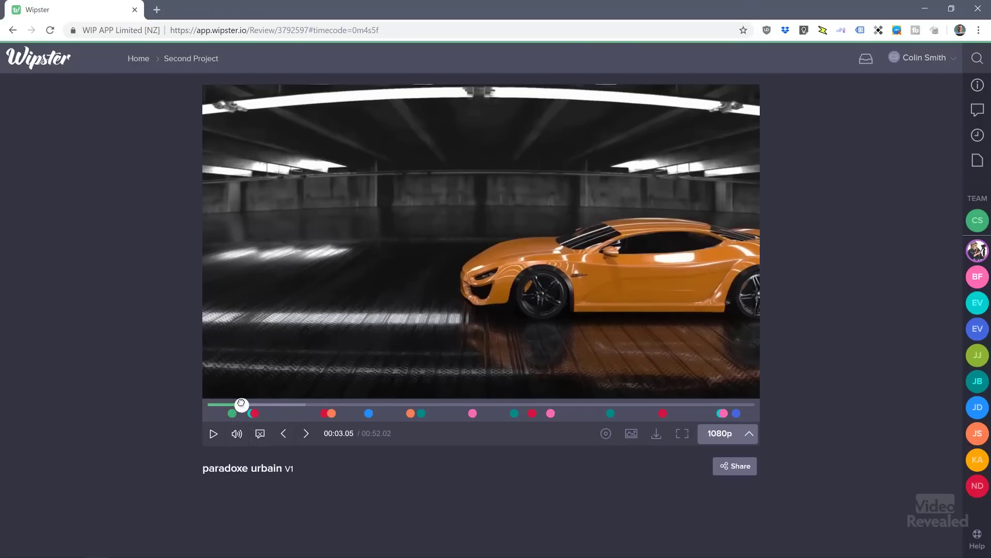
left_click(211, 439)
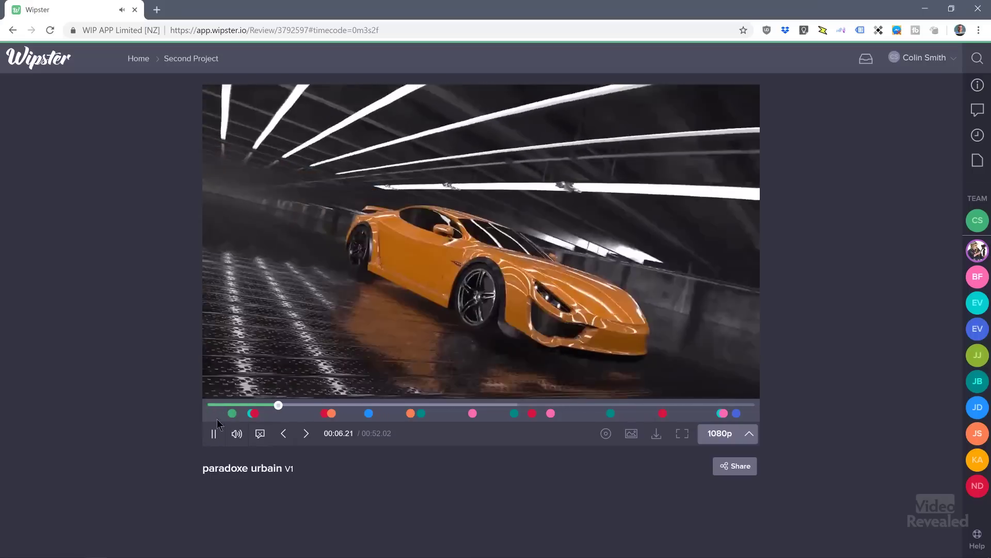
left_click(213, 433)
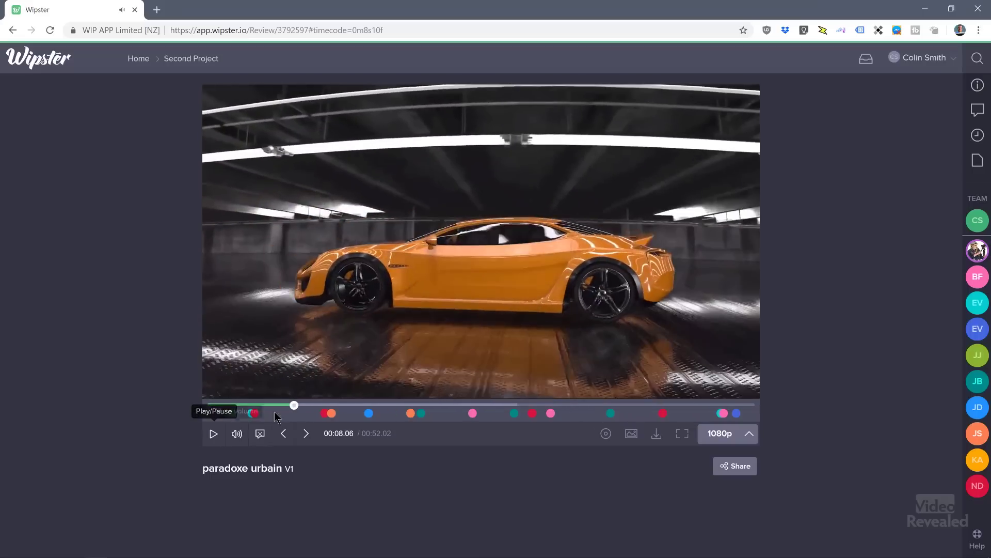
left_click(249, 416)
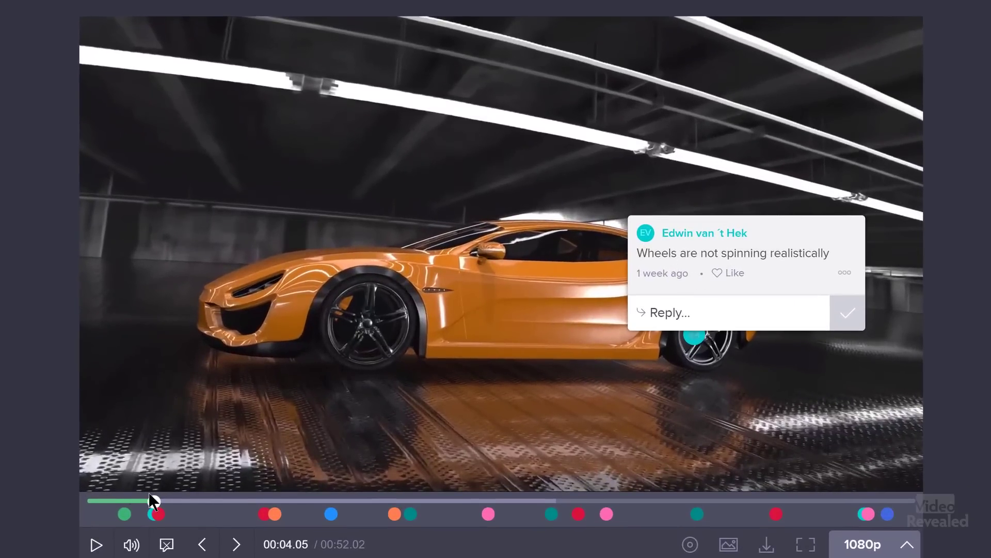
Replay the opening car shot from the start and open the slow-mo suggestion at 00:04.13.
left_click_drag(150, 498, 143, 501)
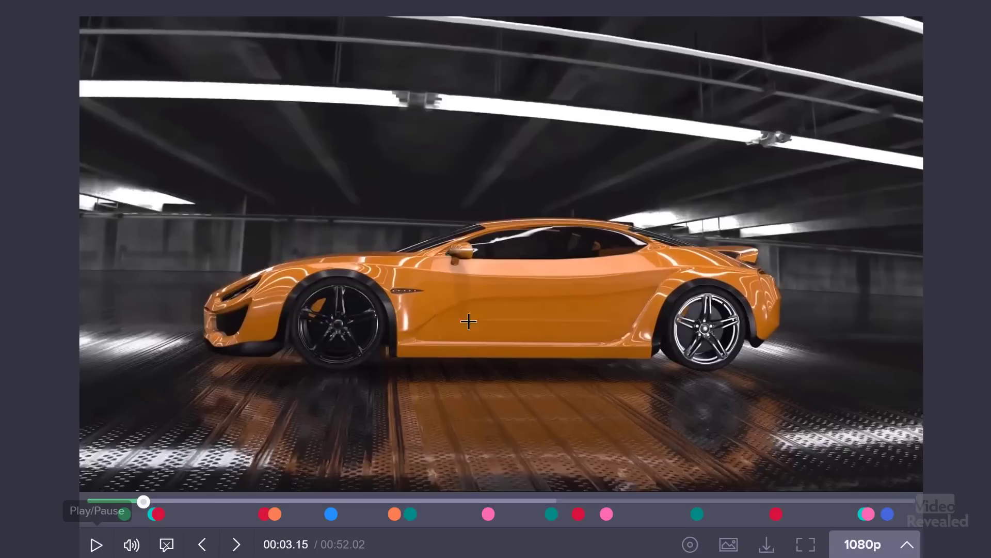
left_click(94, 546)
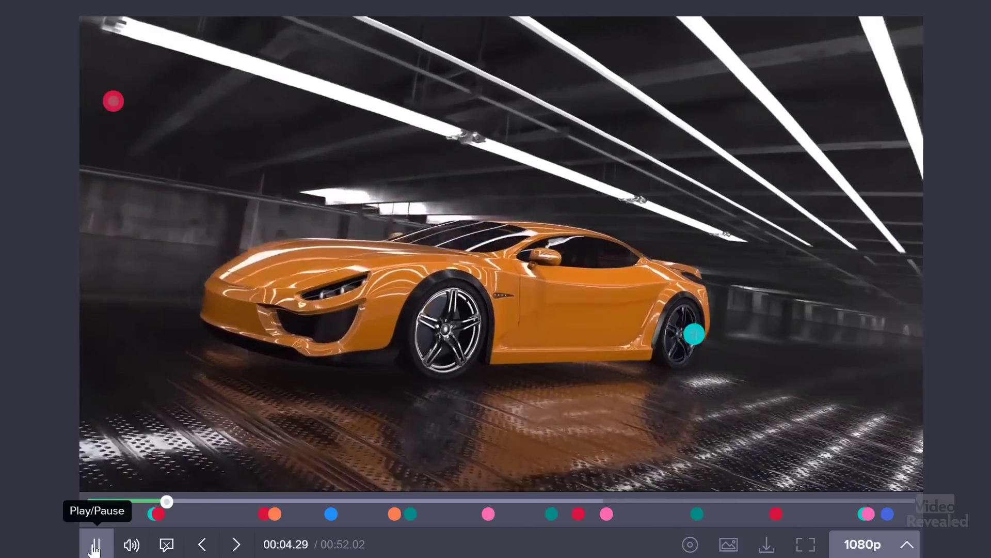
left_click(94, 546)
left_click_drag(171, 501, 98, 501)
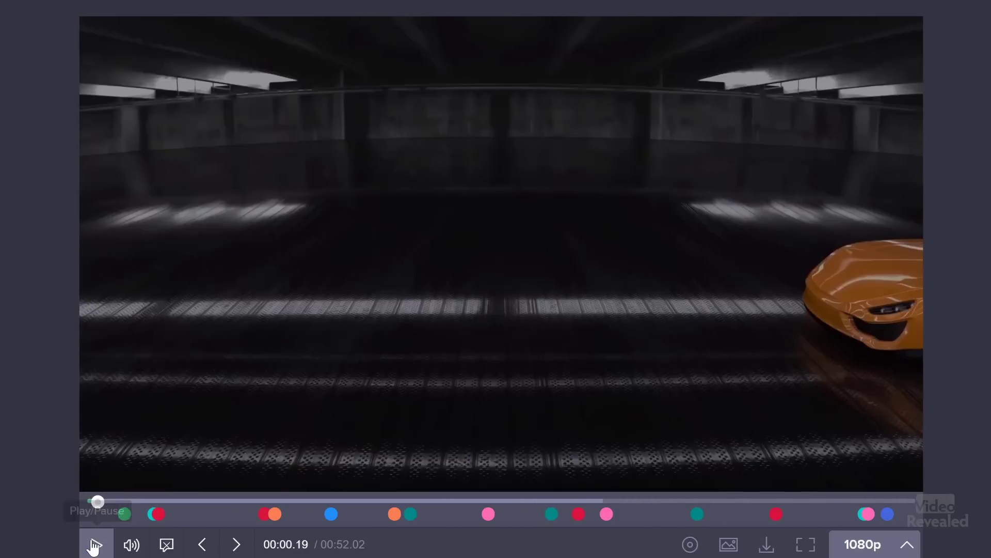
left_click(93, 546)
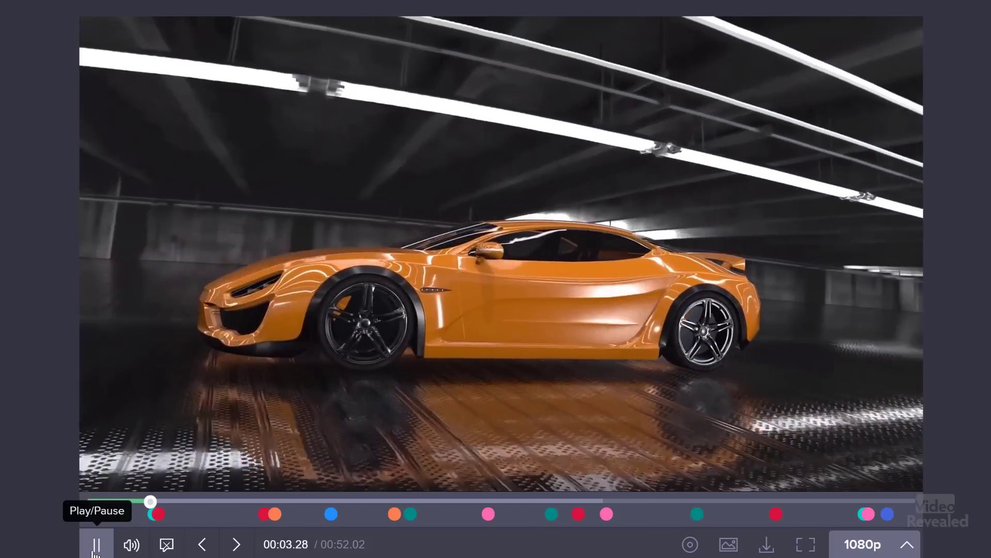
left_click(95, 546)
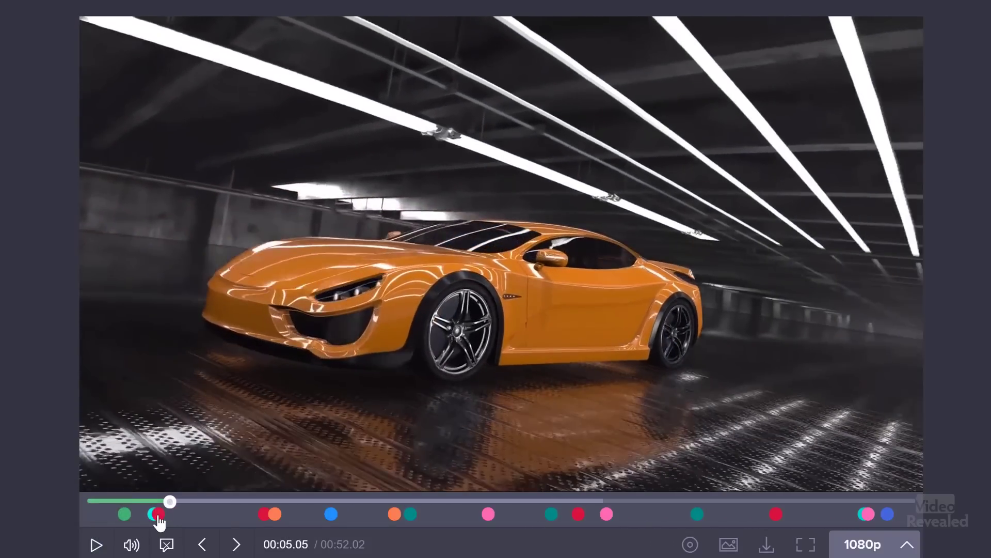
left_click(158, 513)
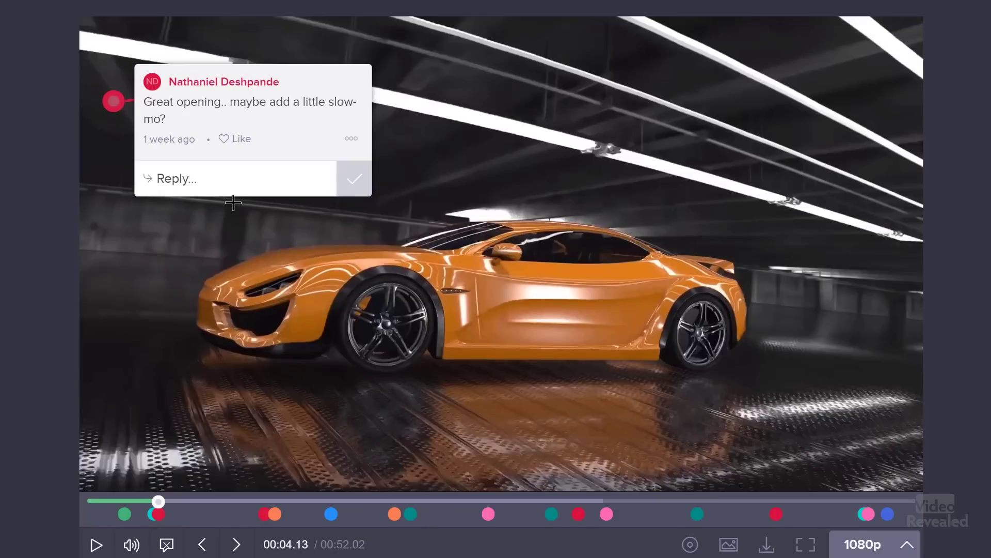
Reply 'Good idea' to the slow-mo comment.
left_click(207, 182)
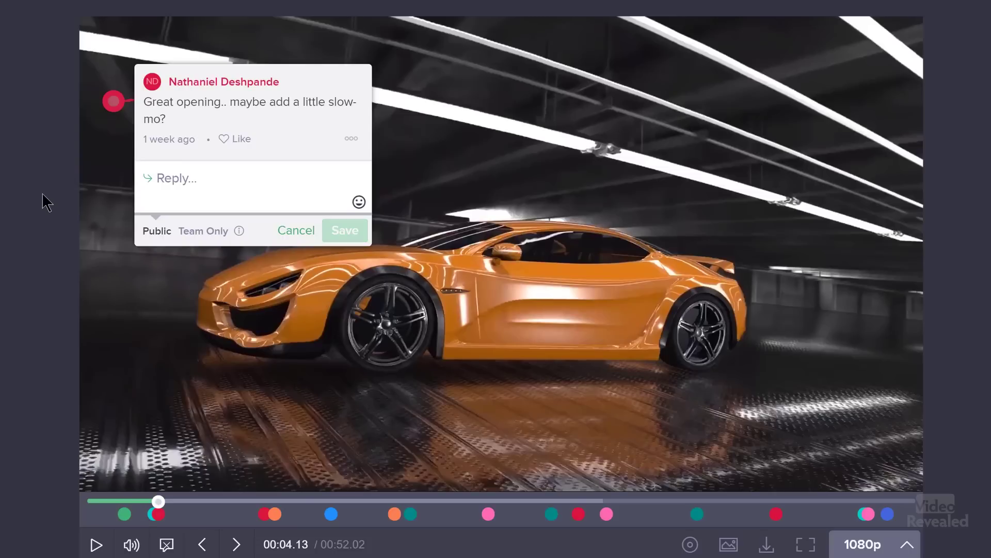
type("Good idea")
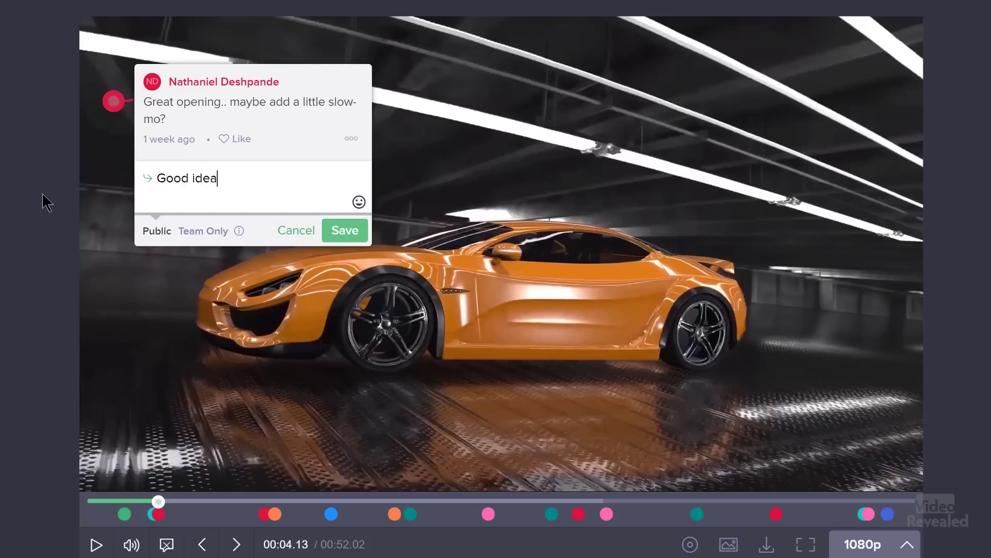
left_click(347, 232)
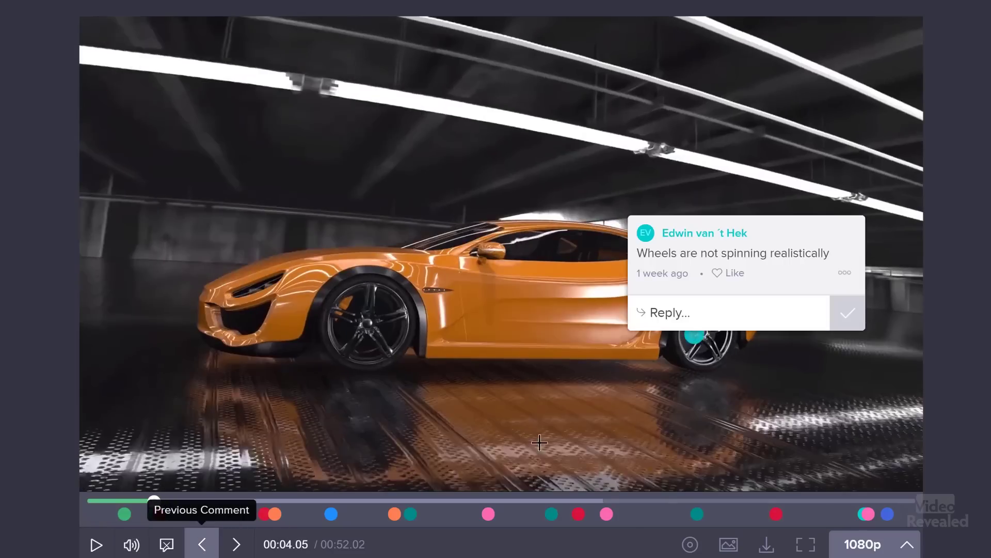
Reply 'Actually I think they're ok.' to the wheel-spin comment and resume playback.
left_click(762, 305)
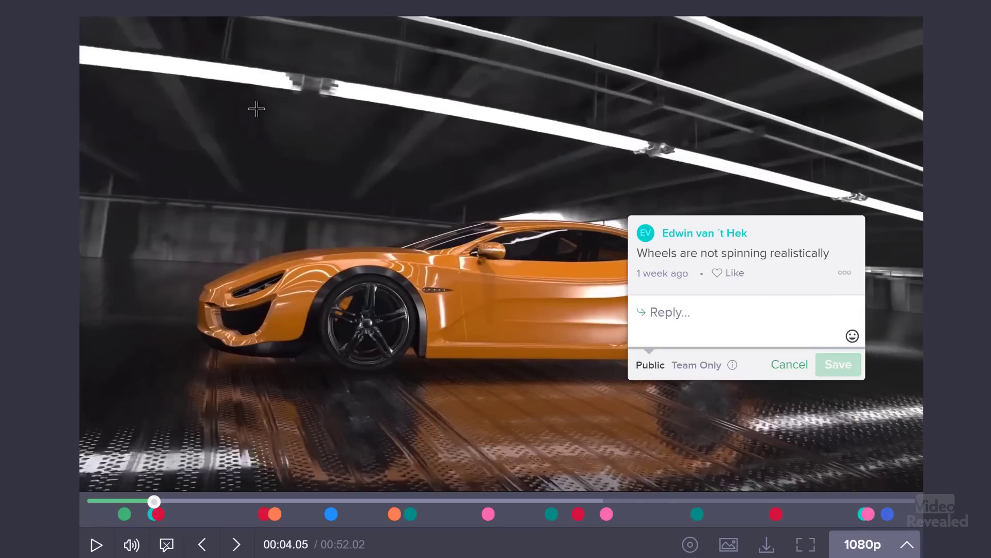
type("Actually I think they're ok.")
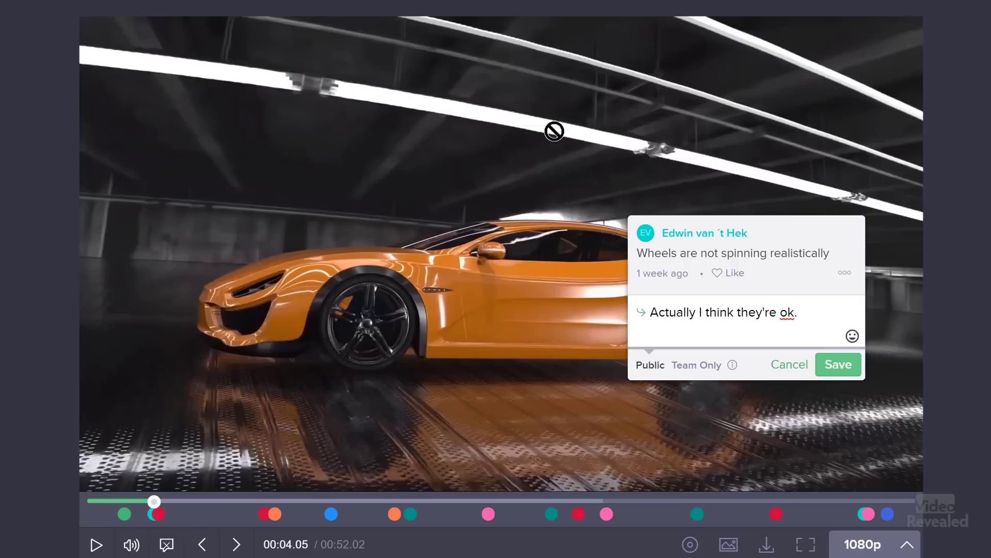
left_click(837, 365)
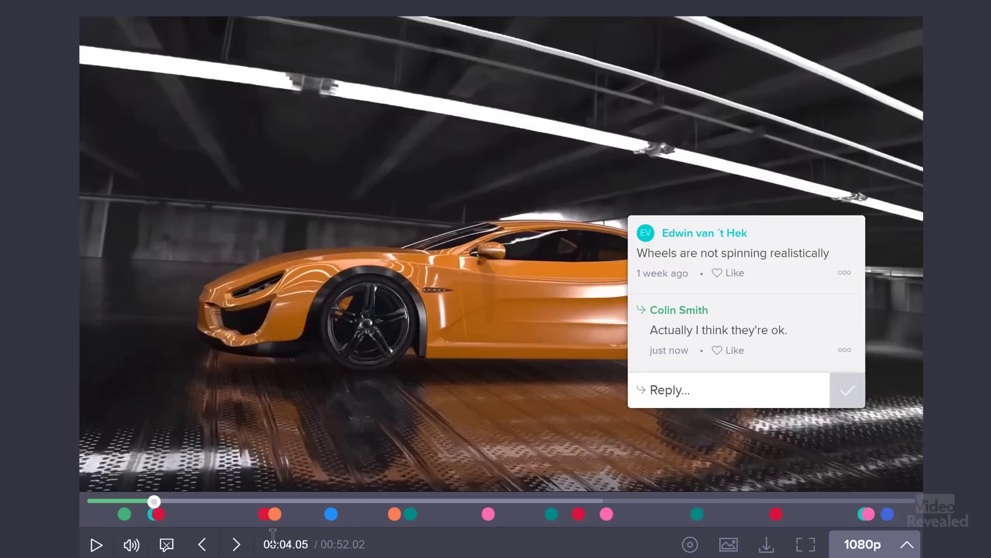
left_click(96, 543)
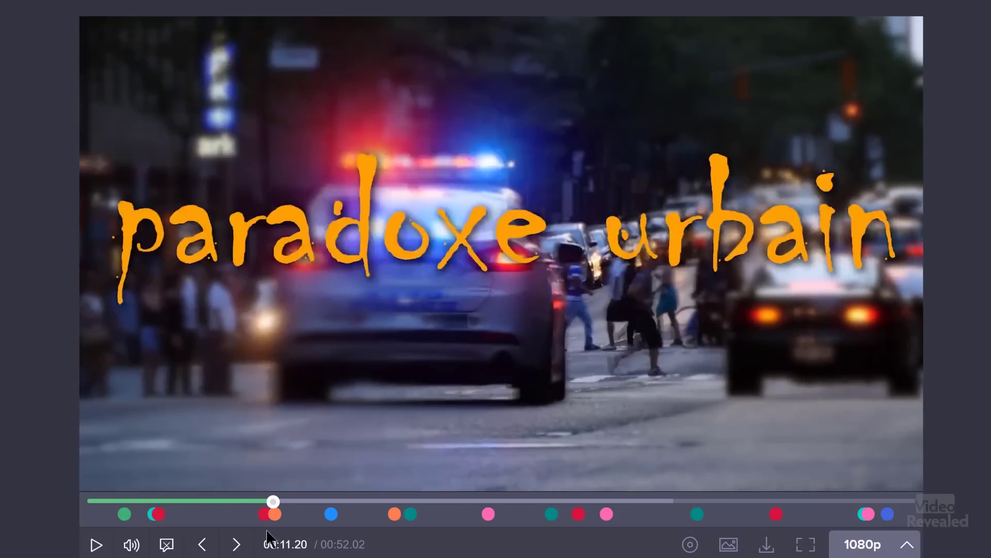
Reply 'Agreed' to the 00:11.04 comment about changing the title font.
left_click(262, 514)
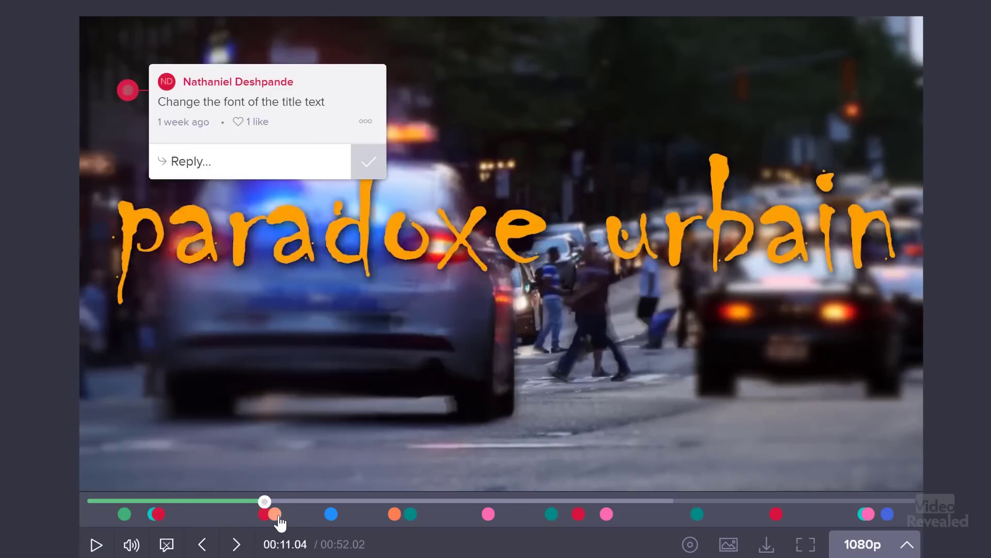
left_click(277, 514)
left_click(261, 514)
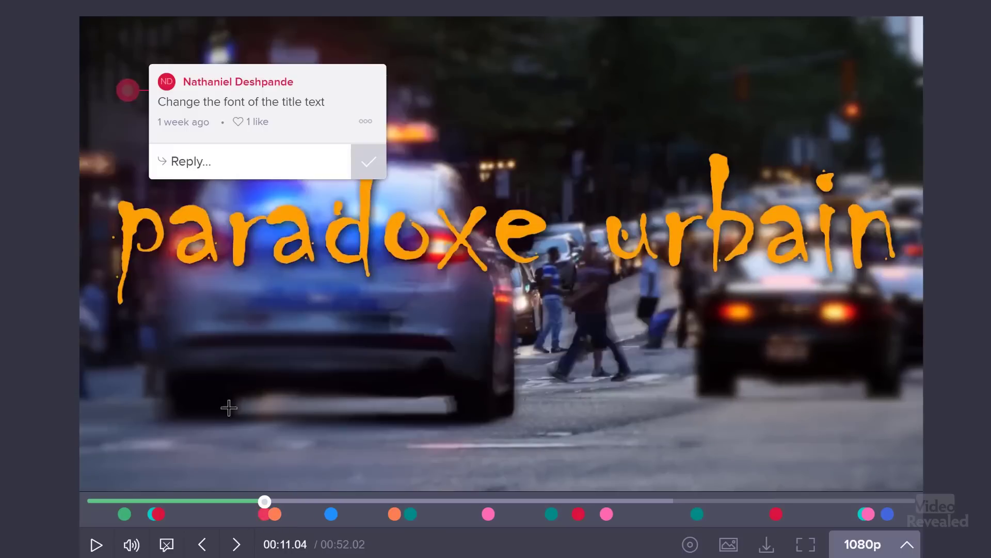
left_click(208, 159)
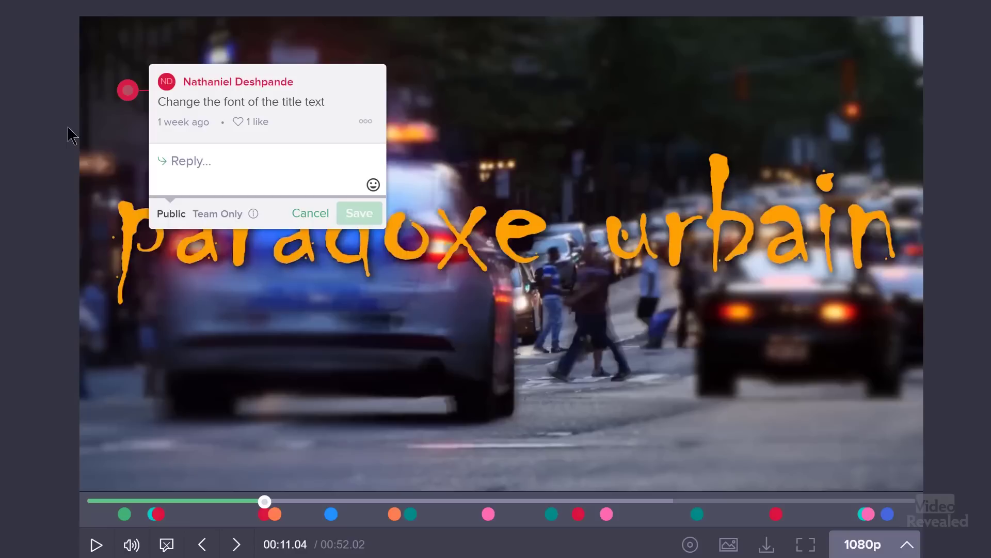
type("Agreed")
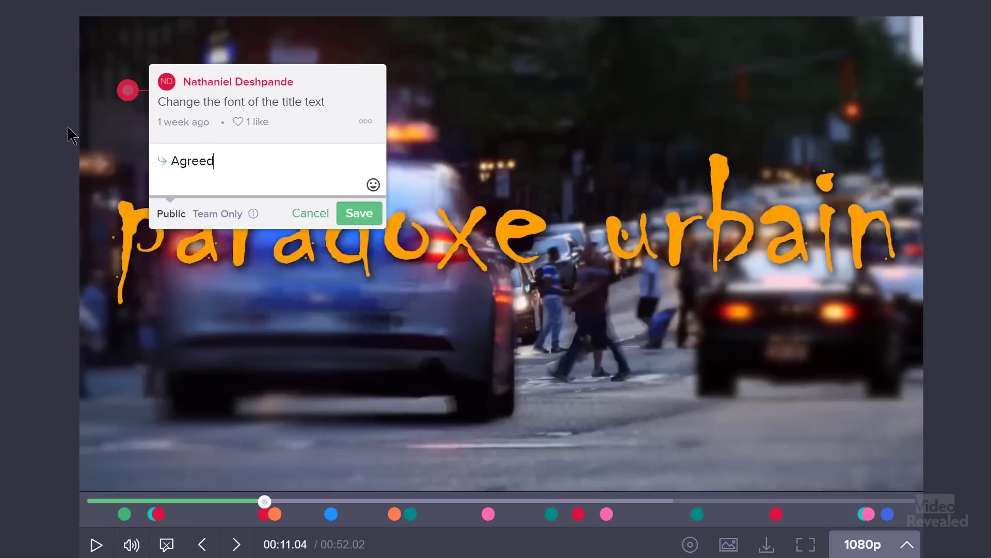
left_click(371, 213)
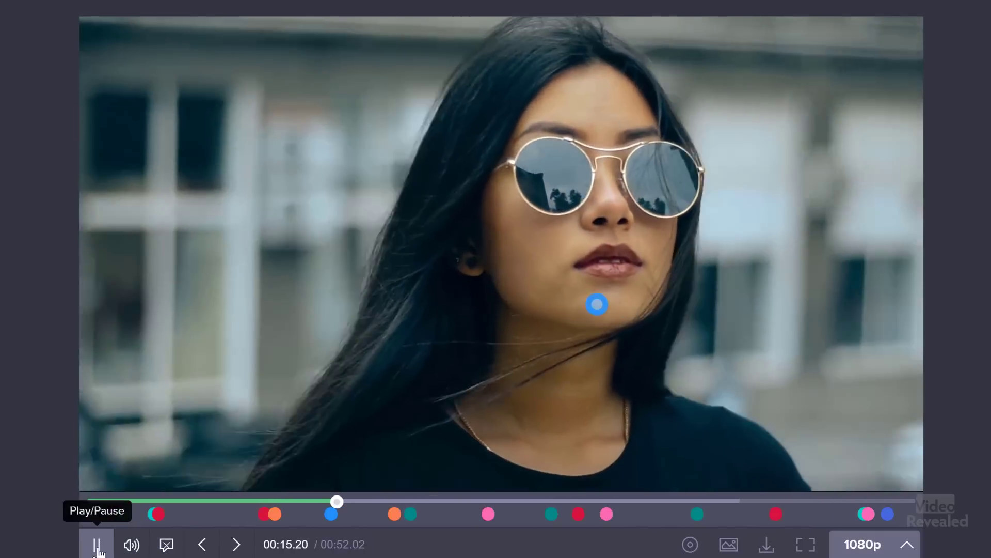
left_click(98, 546)
left_click(330, 514)
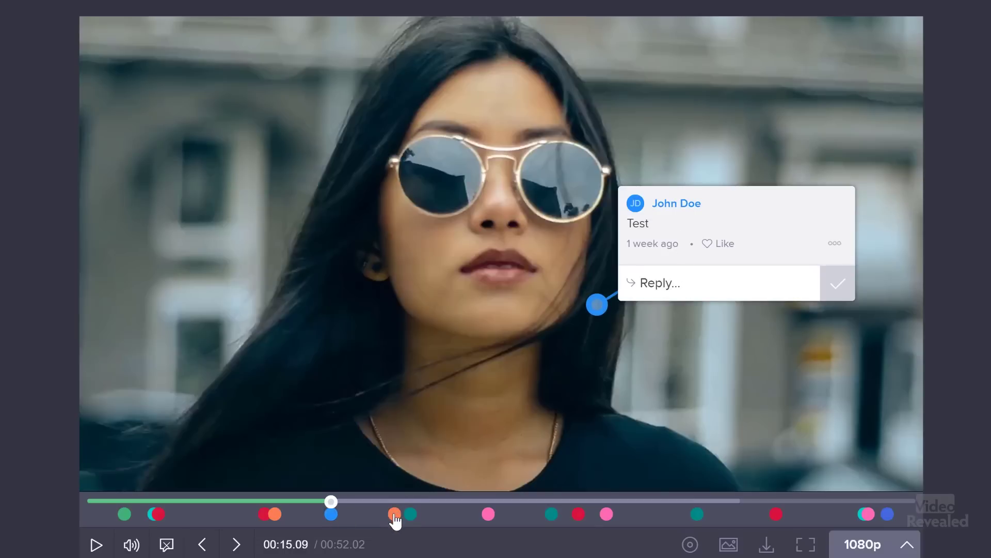
left_click(97, 545)
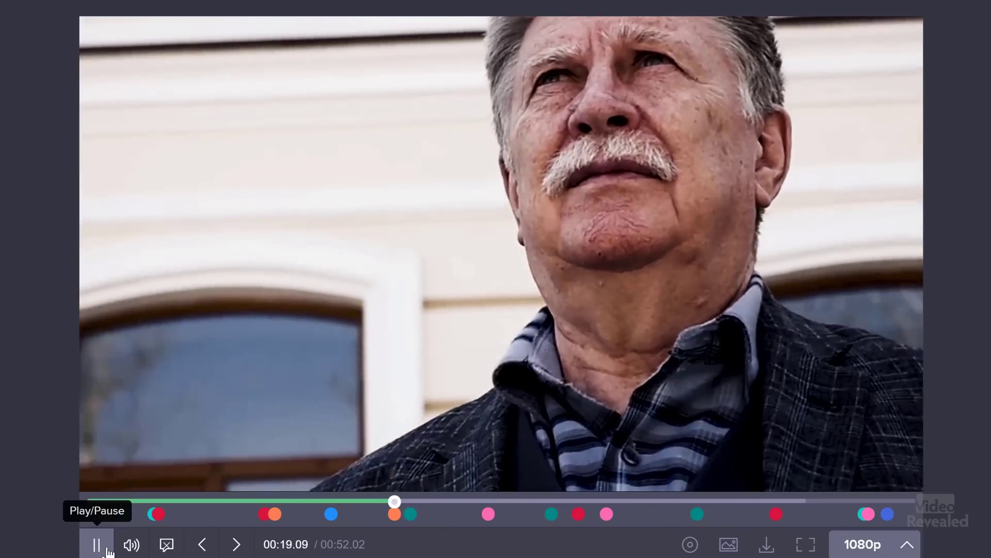
left_click(108, 548)
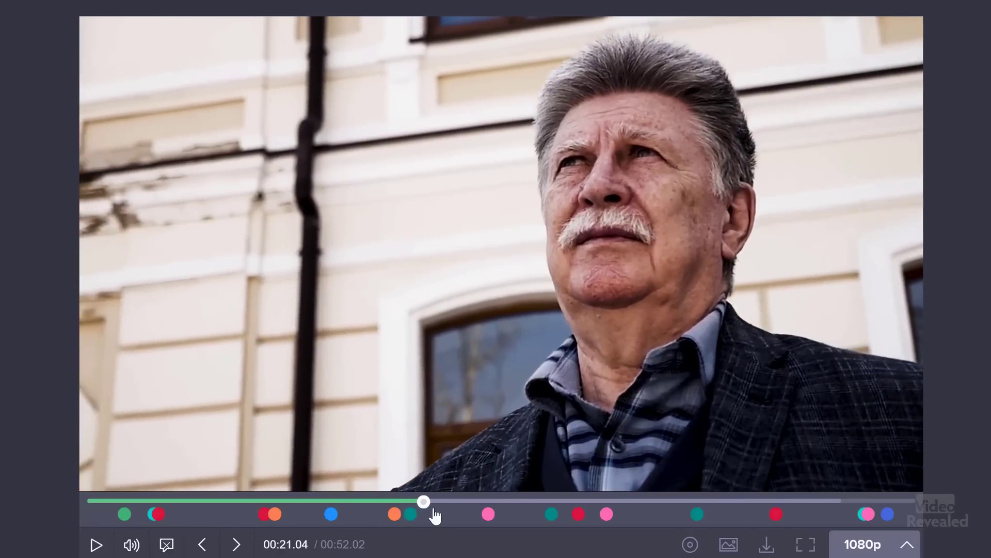
left_click(395, 515)
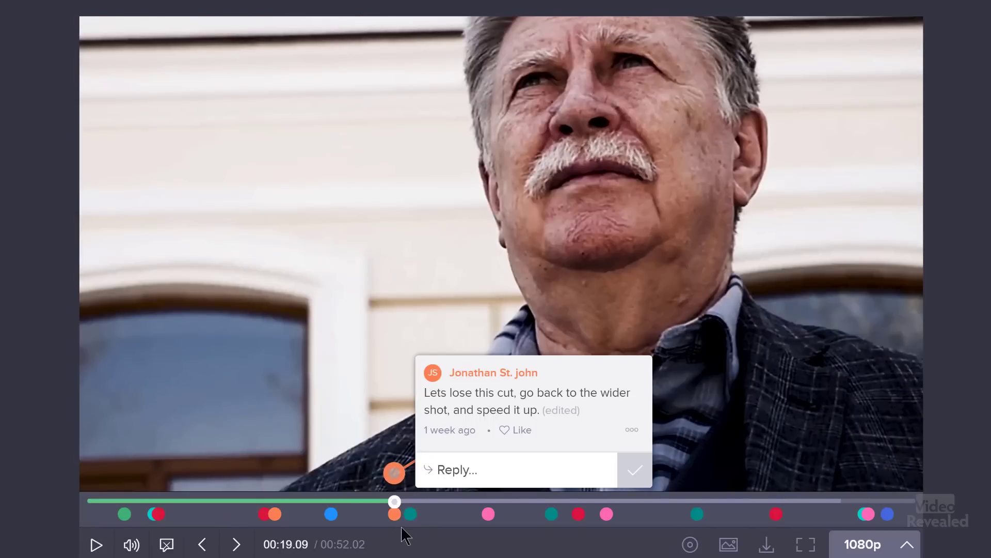
left_click(411, 514)
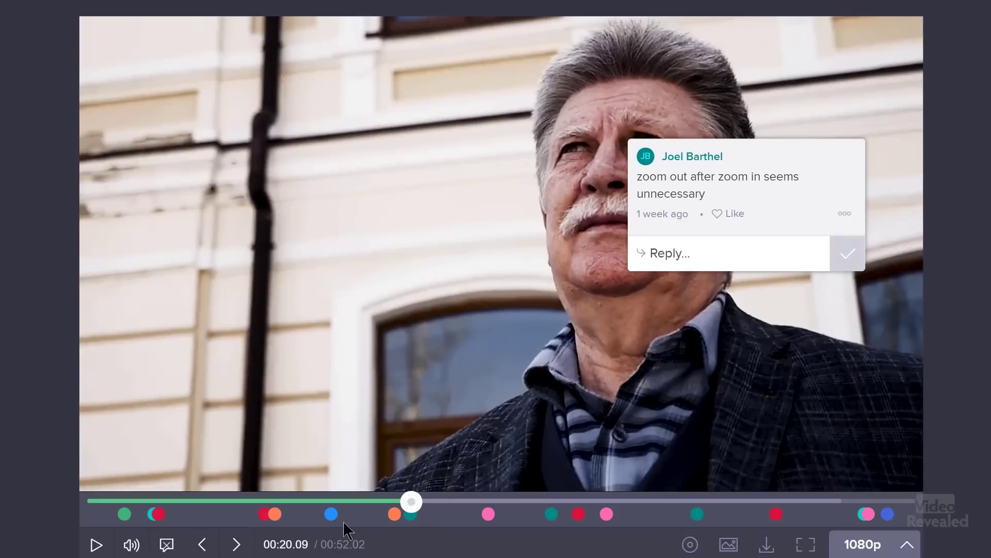
left_click(95, 546)
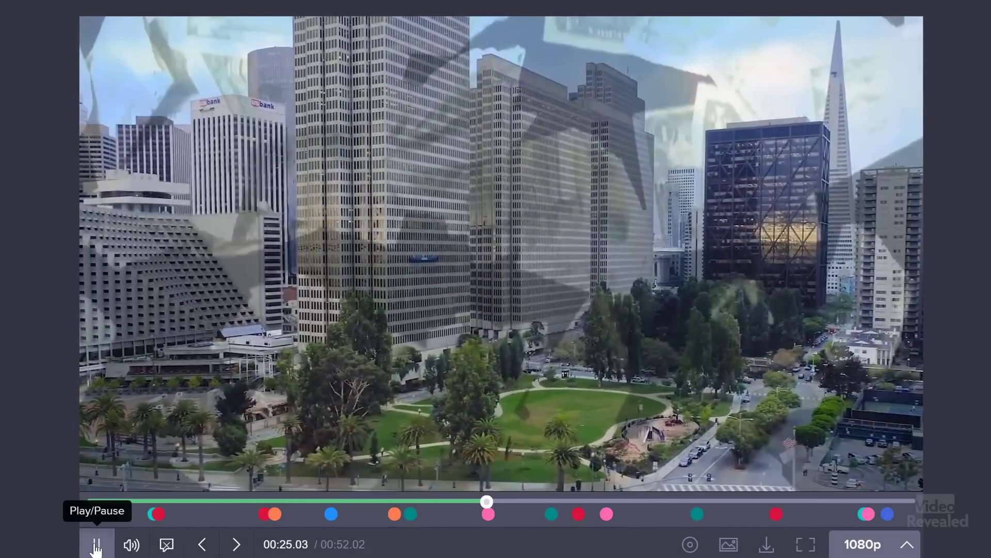
left_click(96, 549)
left_click(487, 514)
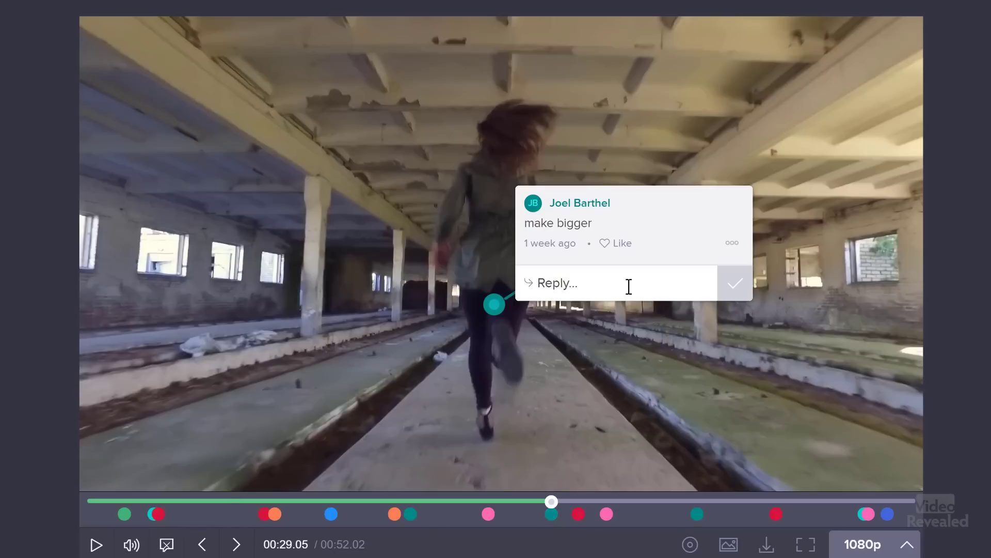
Post 'Do you mean increase the scale?' under the make bigger comment and resume playback.
left_click(564, 273)
type("Do")
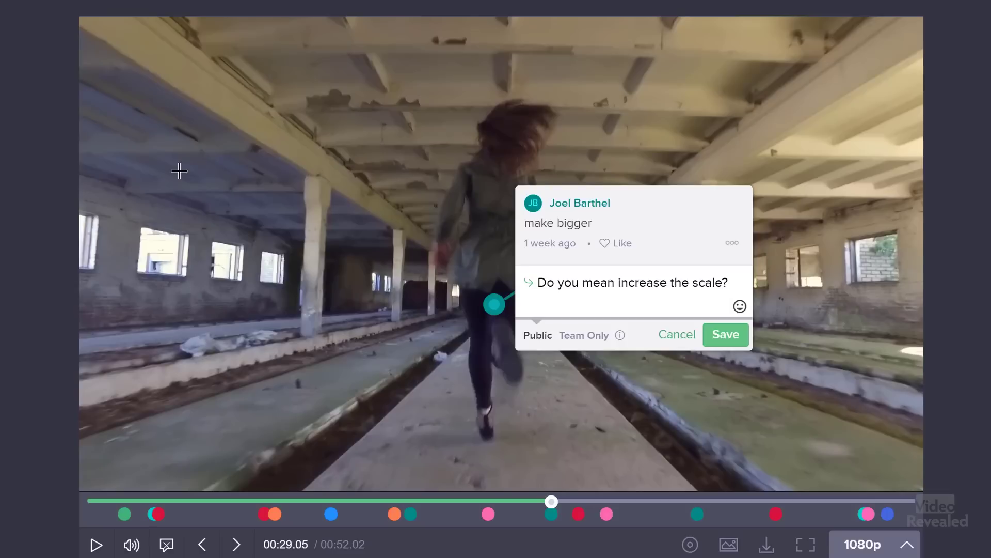
left_click(737, 335)
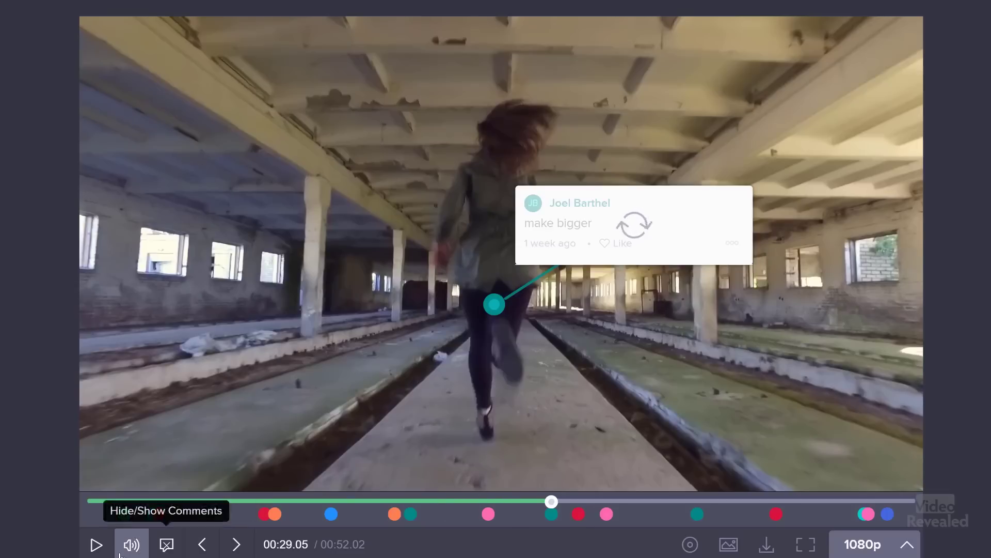
left_click(96, 547)
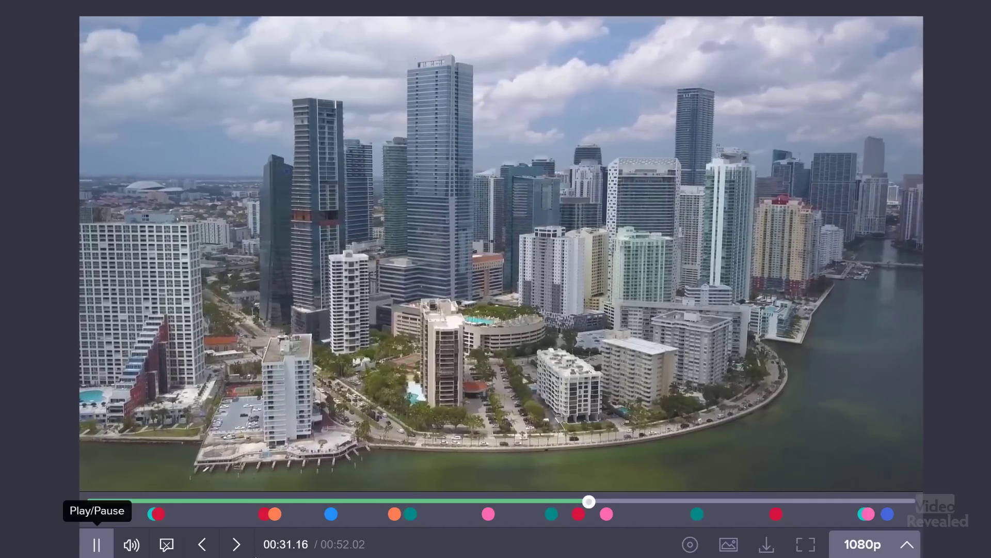
Step from the aerial city shot comments to the 'reduce font size of lines 2&3' note at 00:49.03.
left_click(95, 546)
left_click(579, 514)
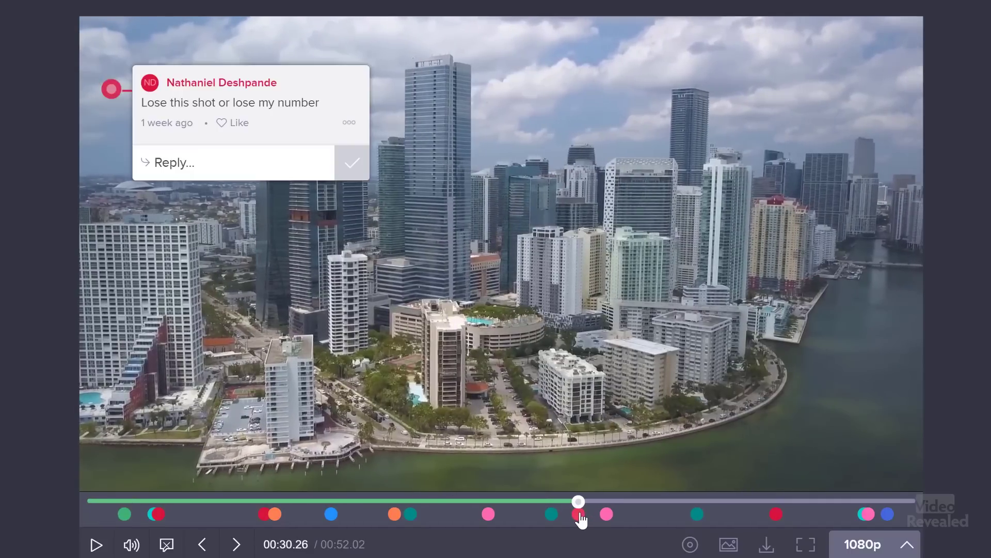
left_click(607, 514)
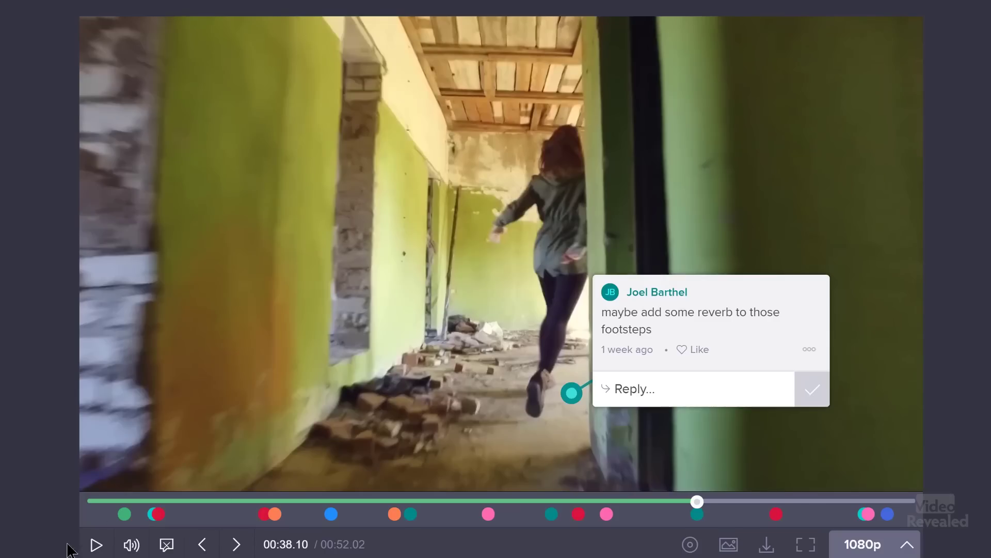
left_click(96, 544)
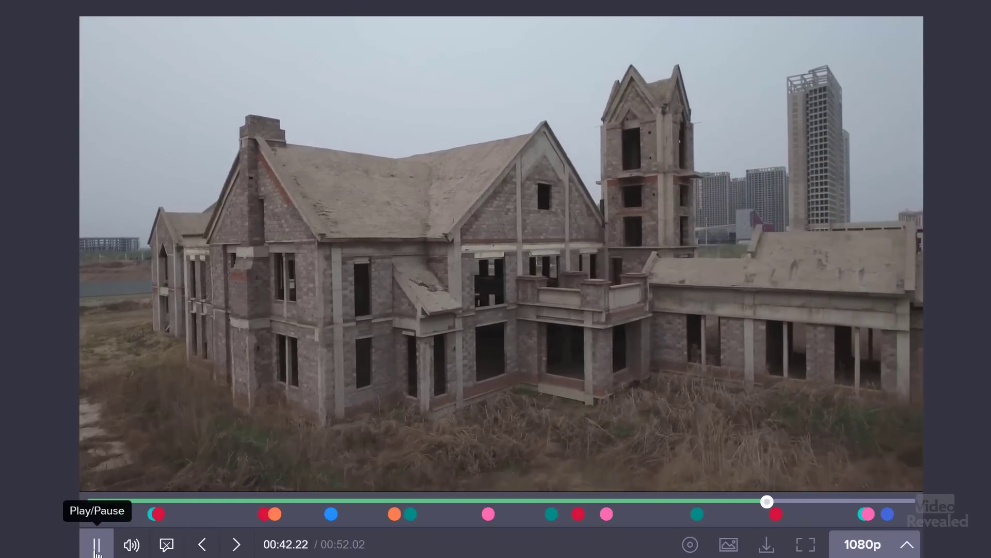
left_click(97, 545)
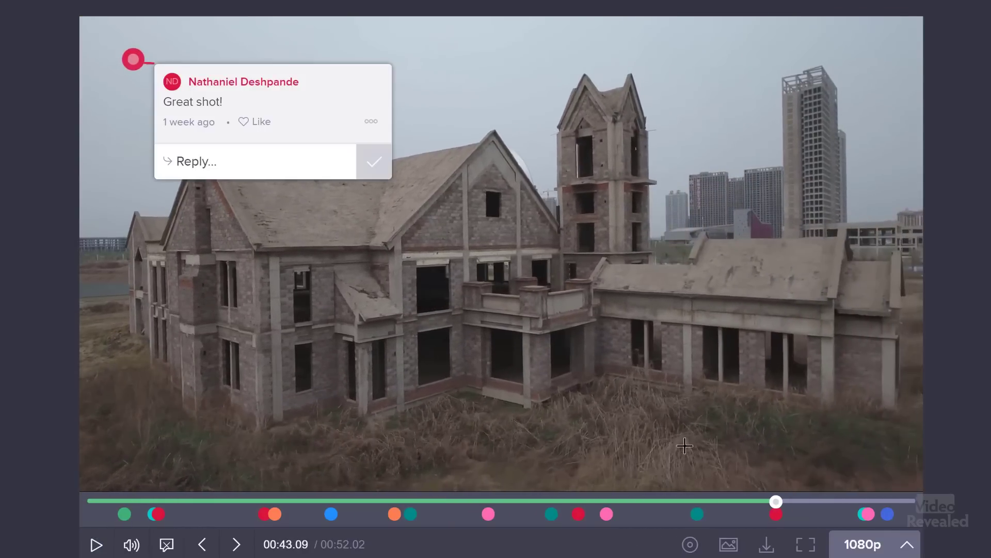
left_click(237, 544)
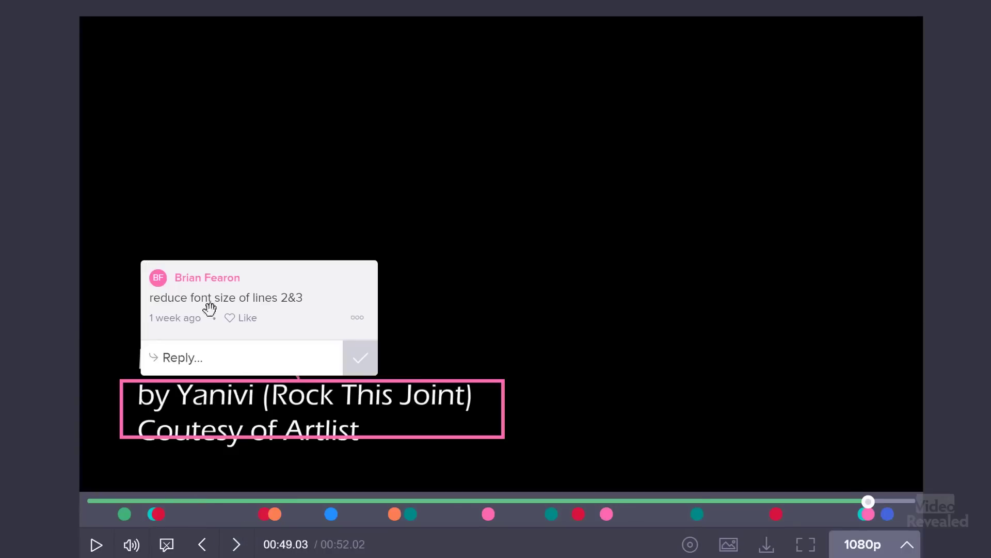
Step to the neighbouring final comment in Wipster.
left_click(236, 544)
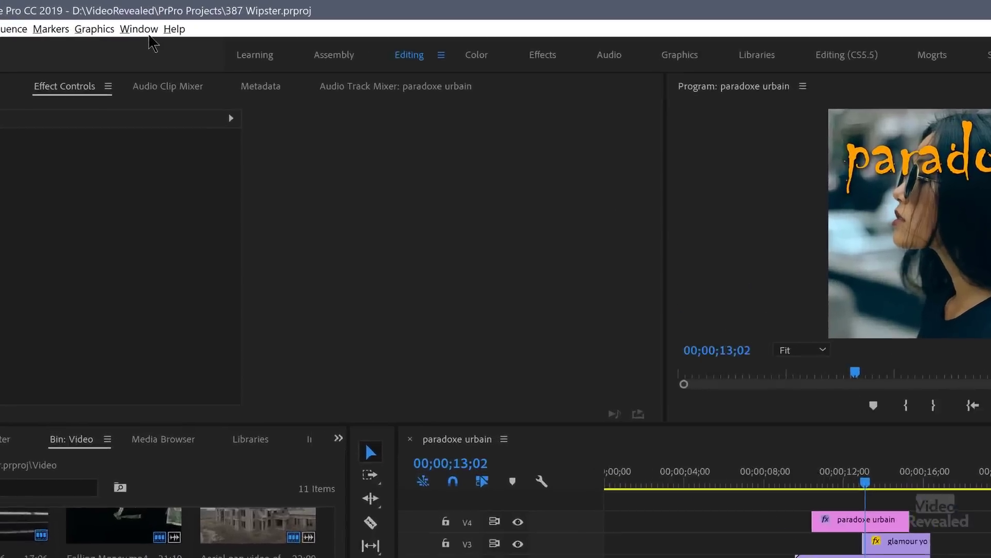
Open the Wipster Review Panel 3.0.1 extension from Window > Extensions.
left_click(150, 19)
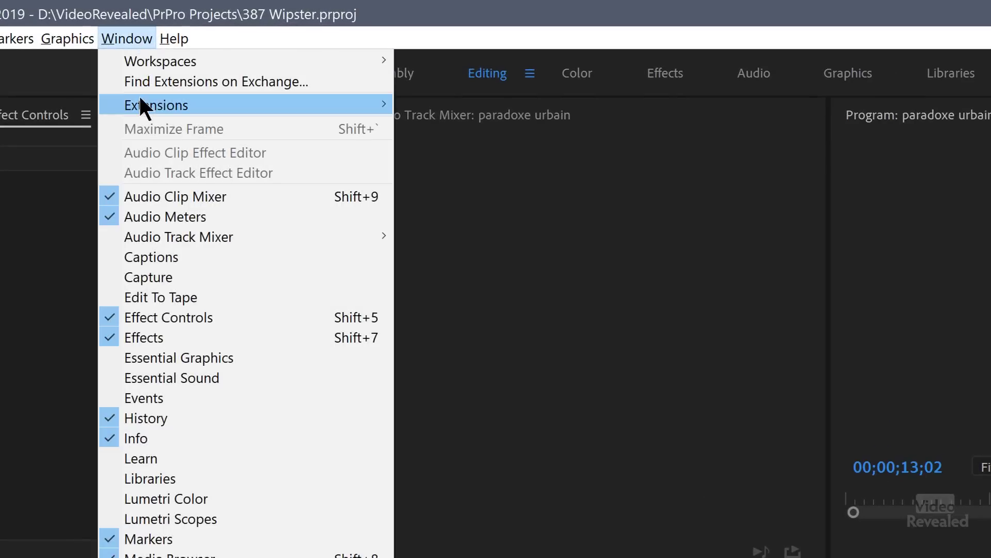
mouse_move(141, 103)
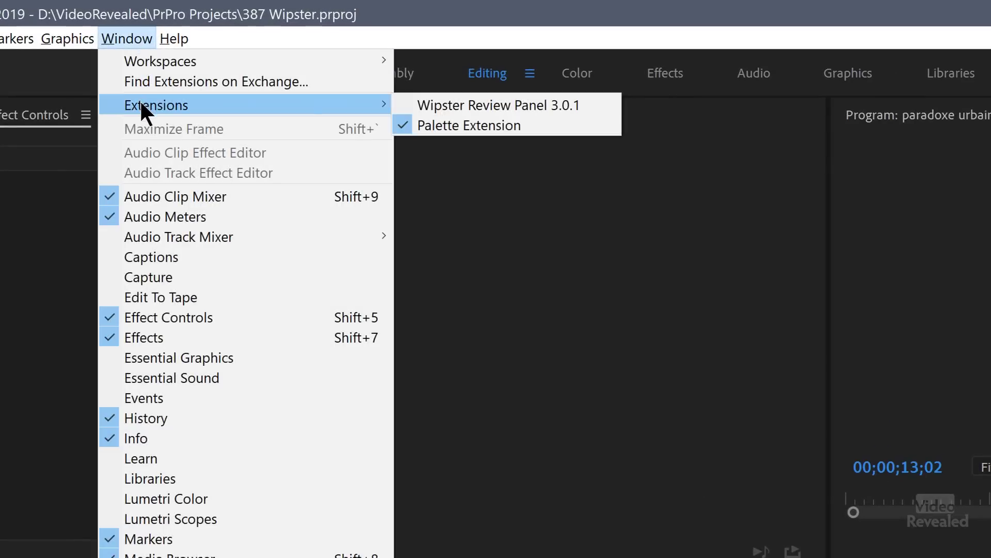
left_click(611, 101)
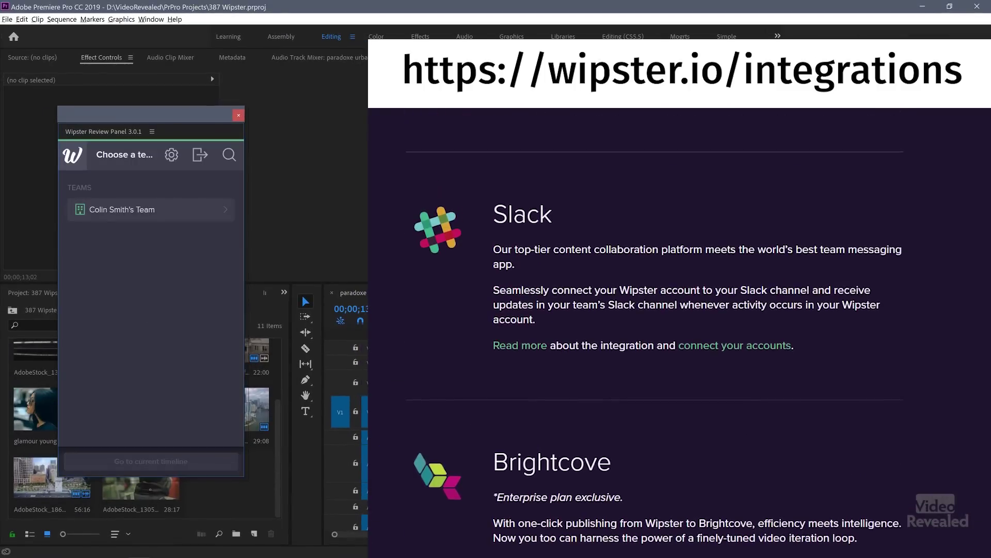
Dock the Wipster panel right of the Program monitor, widen the monitor and timeline, and fit the sequence.
left_click_drag(148, 113, 387, 81)
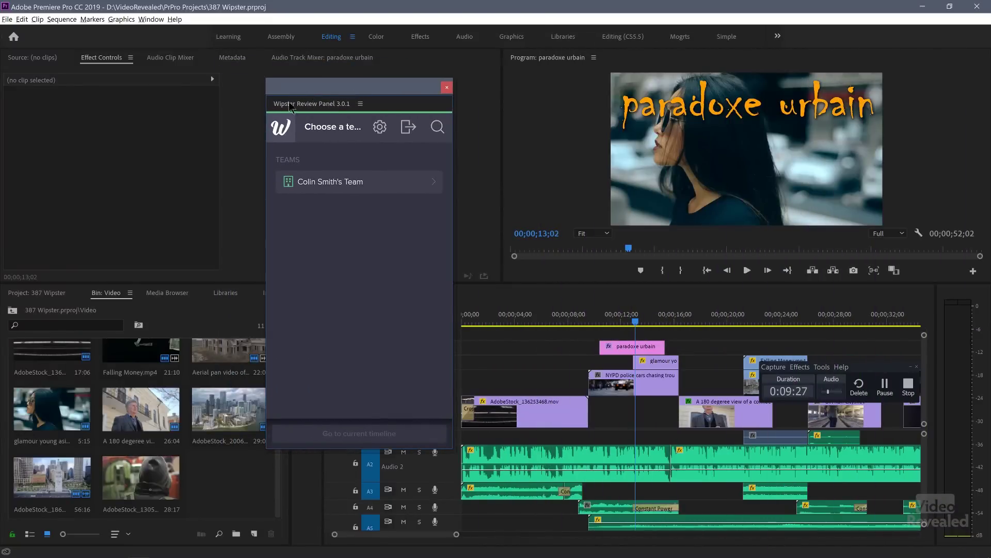
left_click_drag(312, 106, 981, 158)
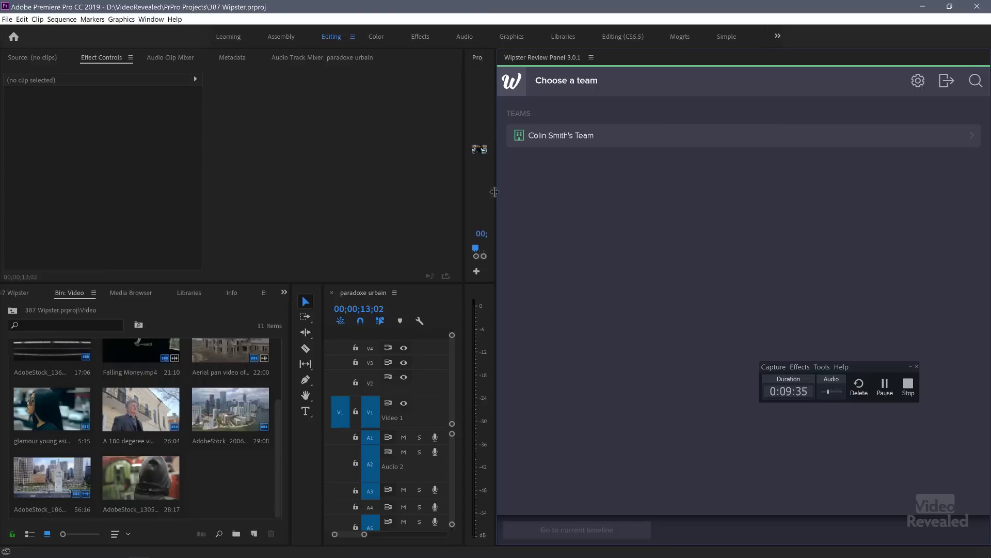
left_click_drag(497, 197, 837, 205)
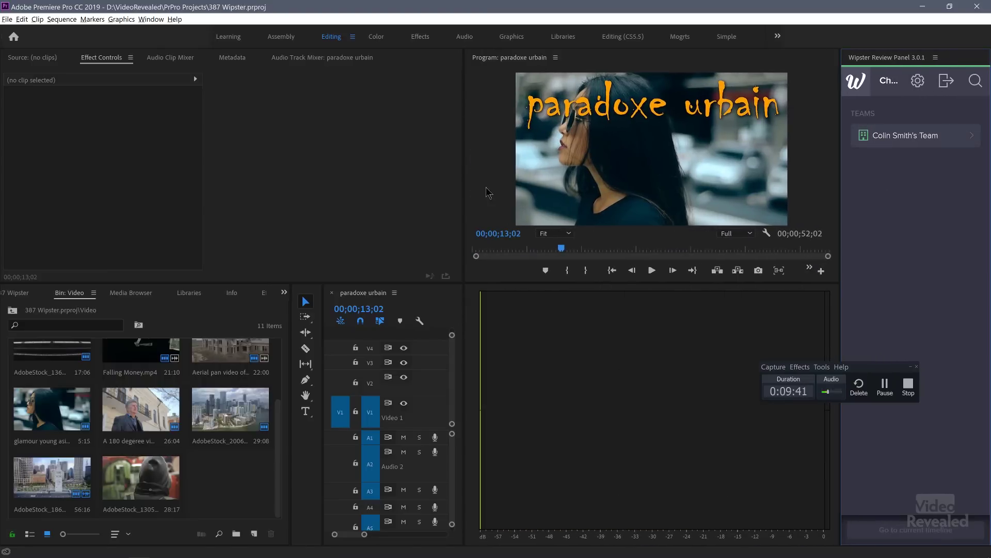
left_click_drag(452, 202, 359, 202)
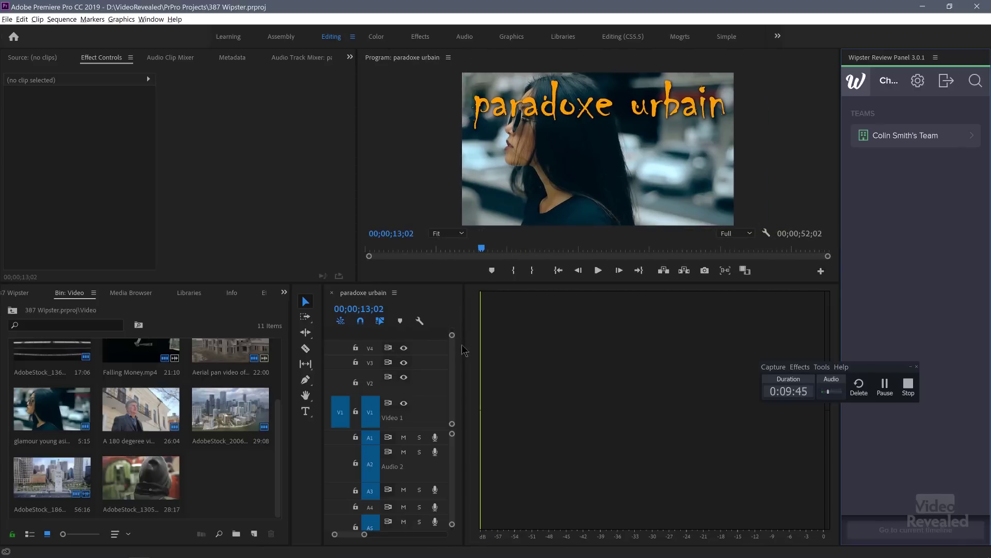
left_click_drag(462, 344, 815, 344)
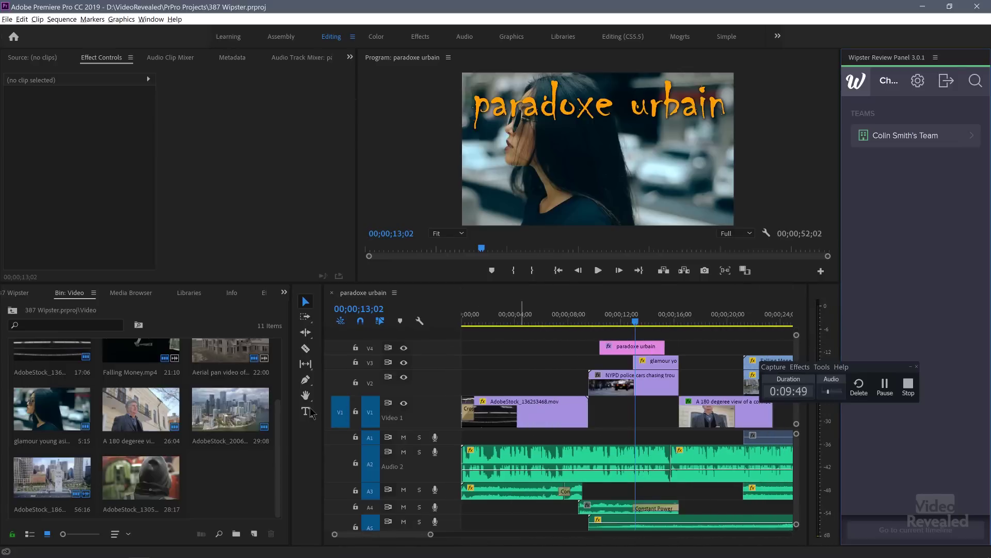
left_click_drag(322, 410, 252, 422)
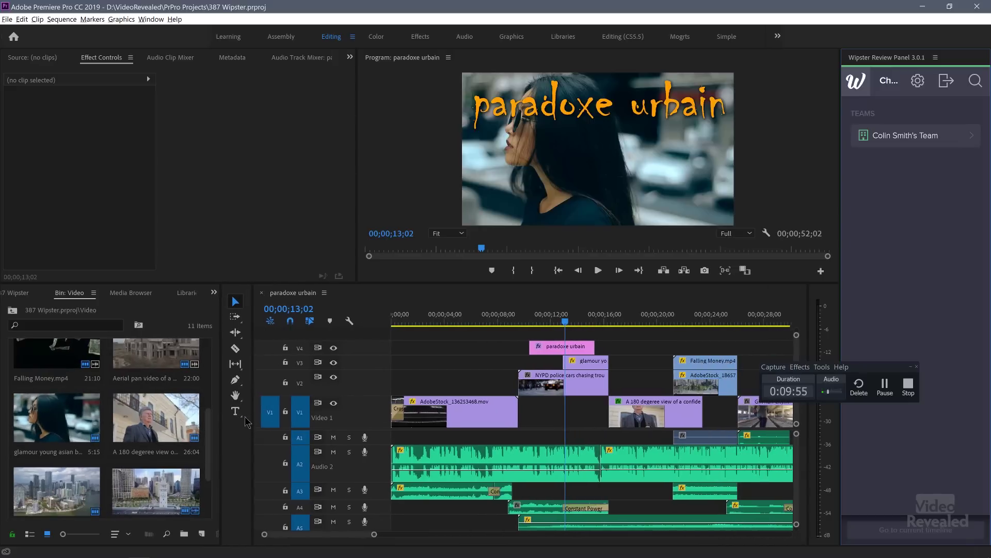
key("backslash")
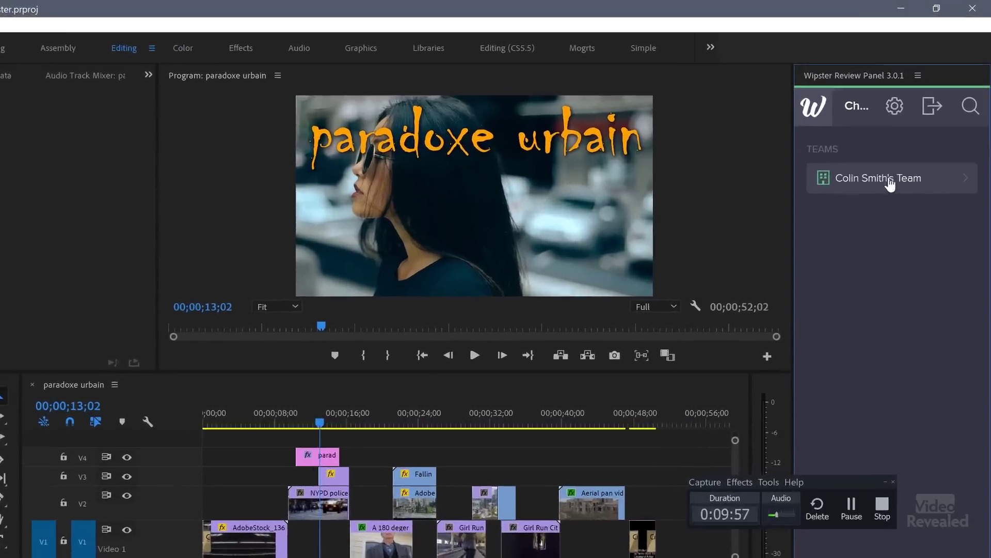
Open the team's Second Project > paradoxe urbain review in the Wipster panel and resync V1.
left_click(890, 182)
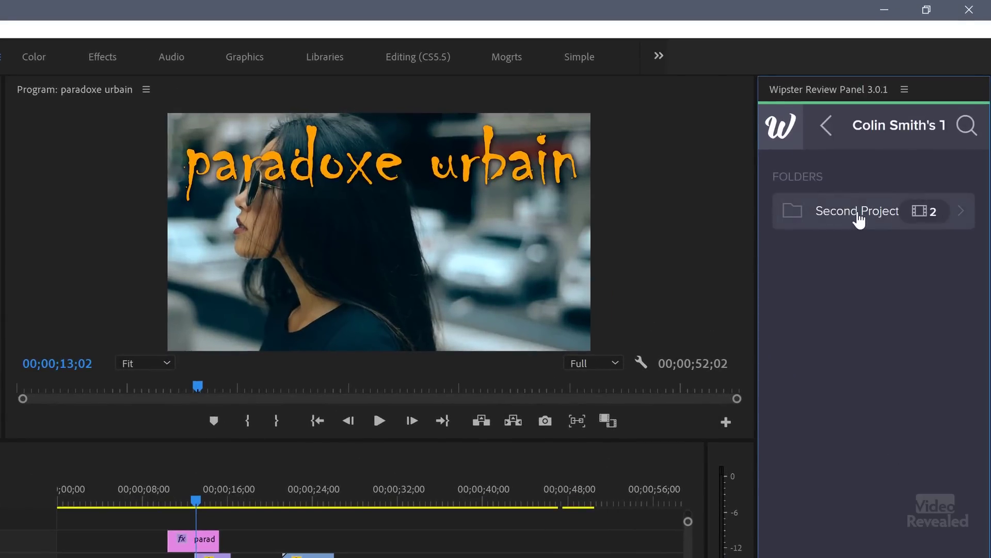
left_click(854, 213)
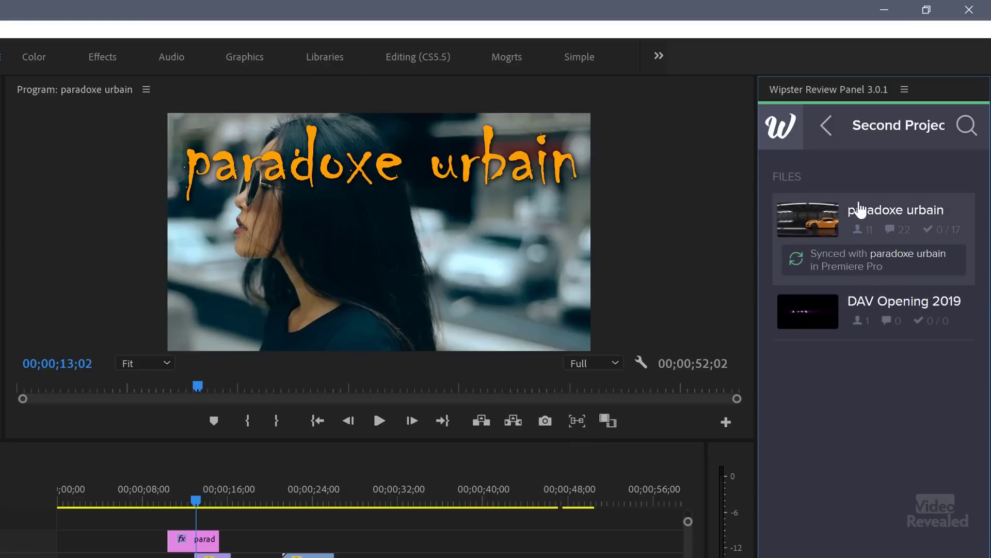
left_click(858, 209)
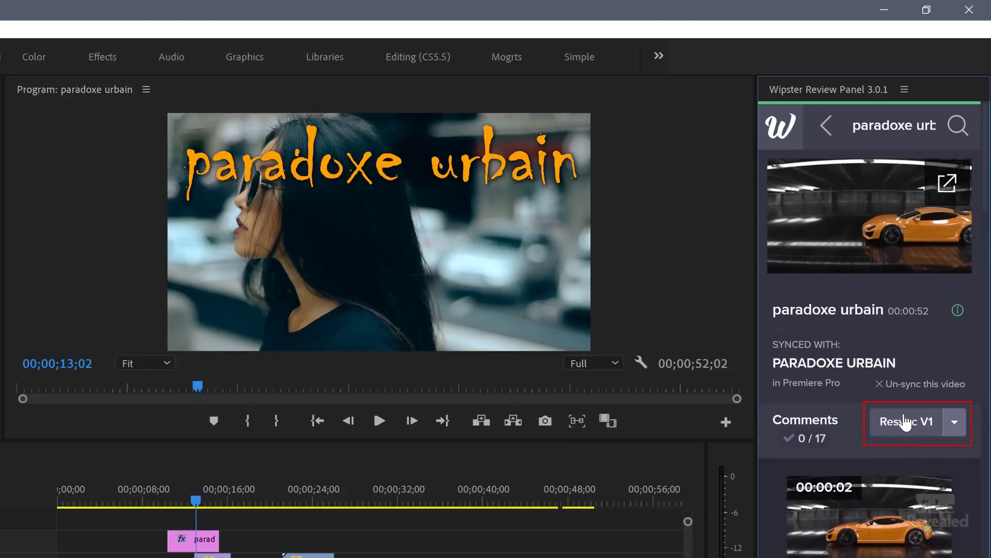
left_click(885, 426)
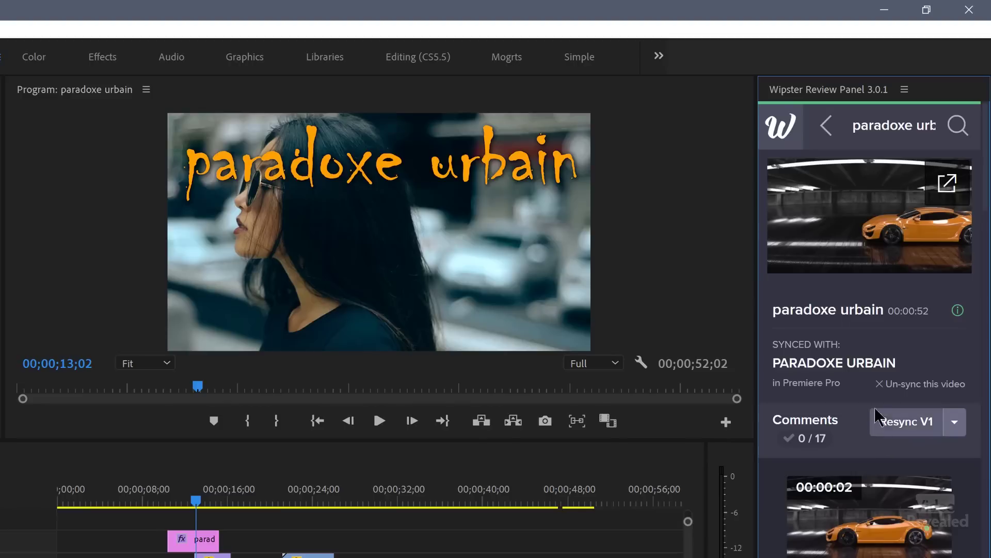
Resync the V1 comments as sequence markers and show them in the Markers panel.
left_click(894, 425)
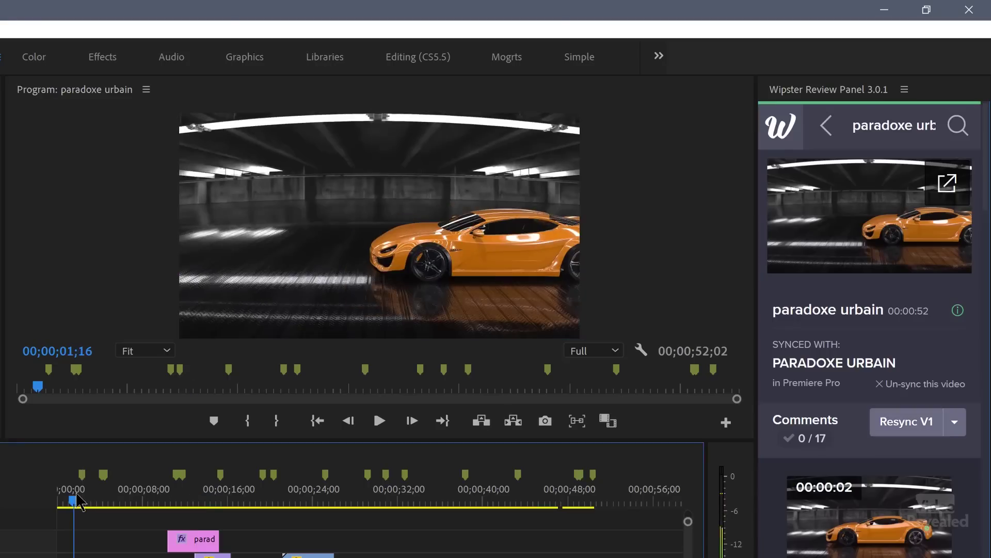
left_click_drag(77, 500, 73, 504)
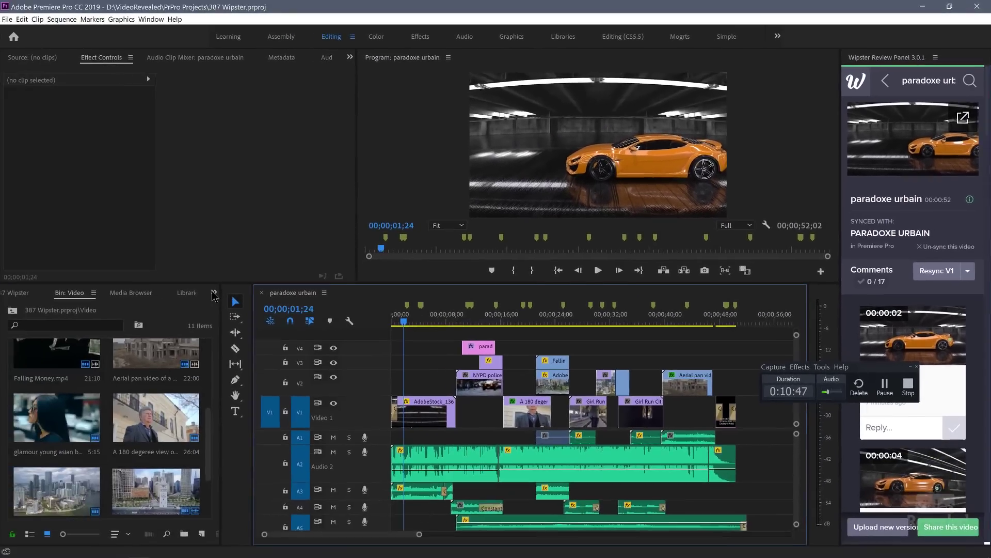
left_click(214, 293)
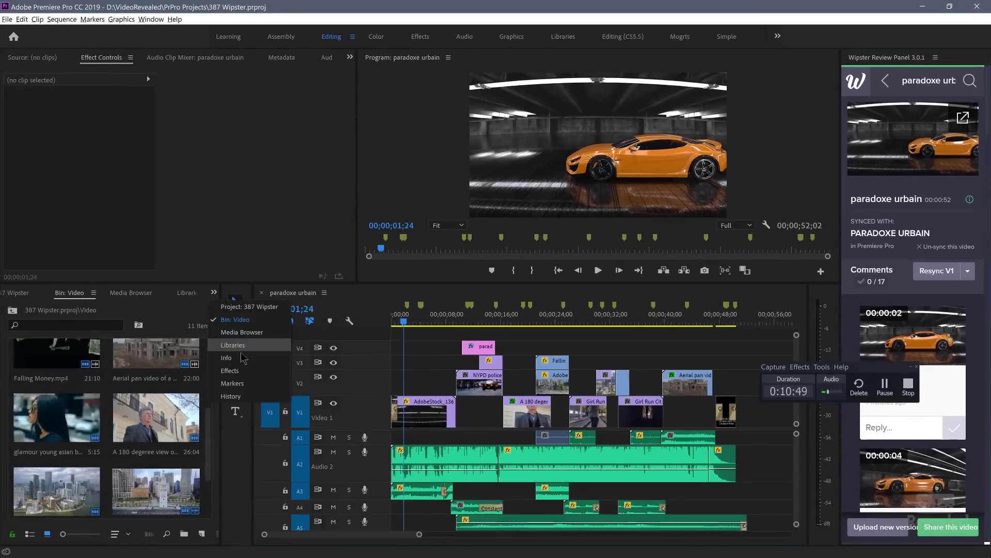
left_click(232, 383)
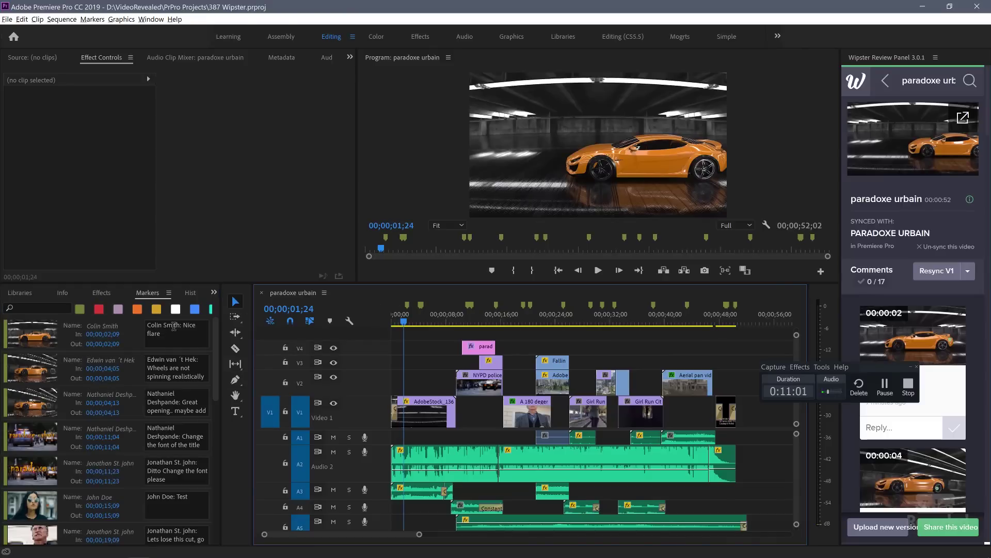
Jump through the markers to the 00;00;11;04 change-title-font comment and enlarge the Program monitor.
left_click(40, 374)
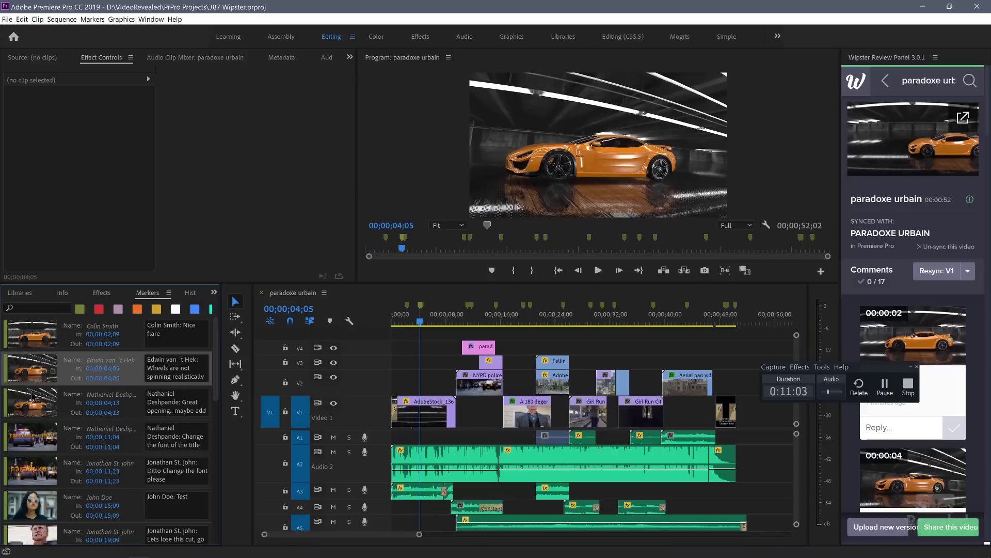
left_click(32, 405)
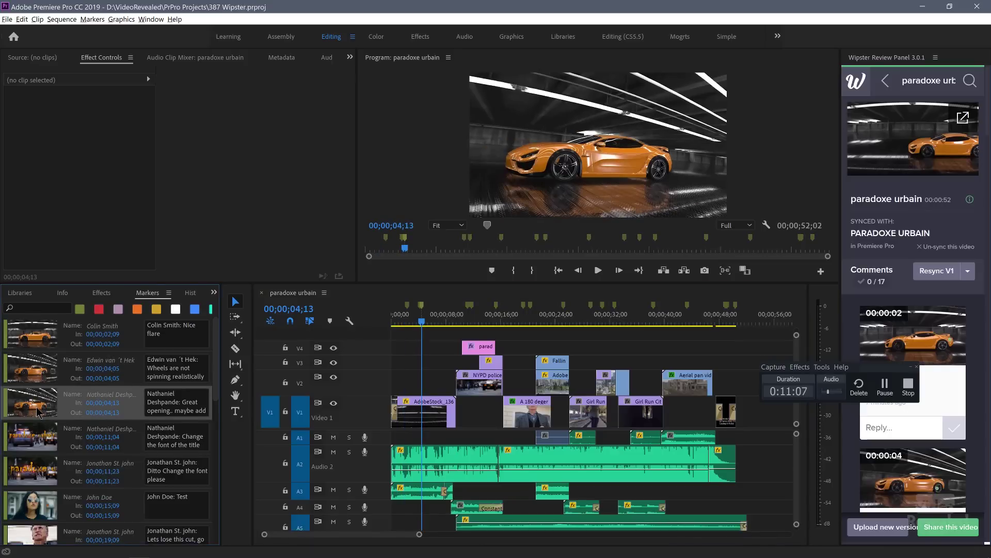
scroll(37, 412, "down", 1)
left_click(32, 404)
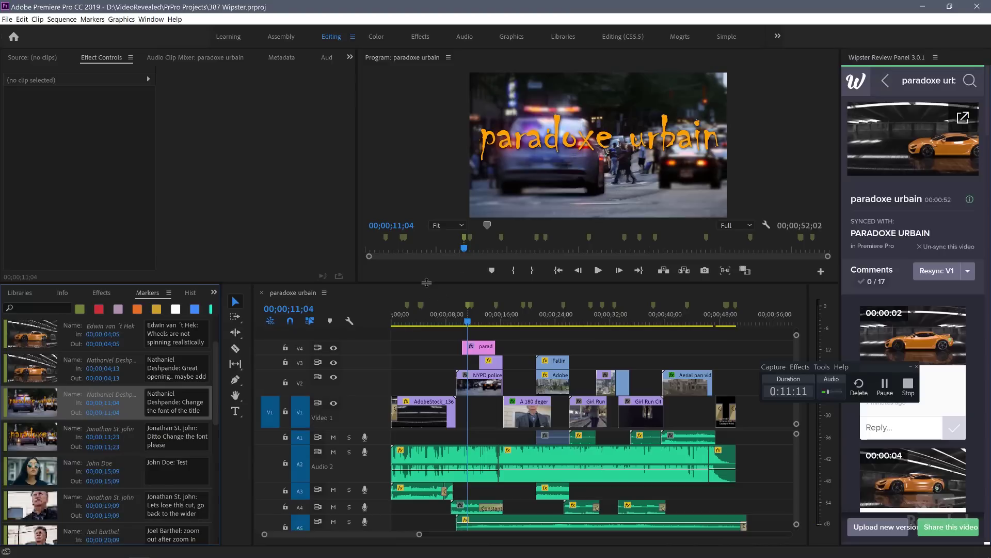
left_click_drag(430, 298, 424, 352)
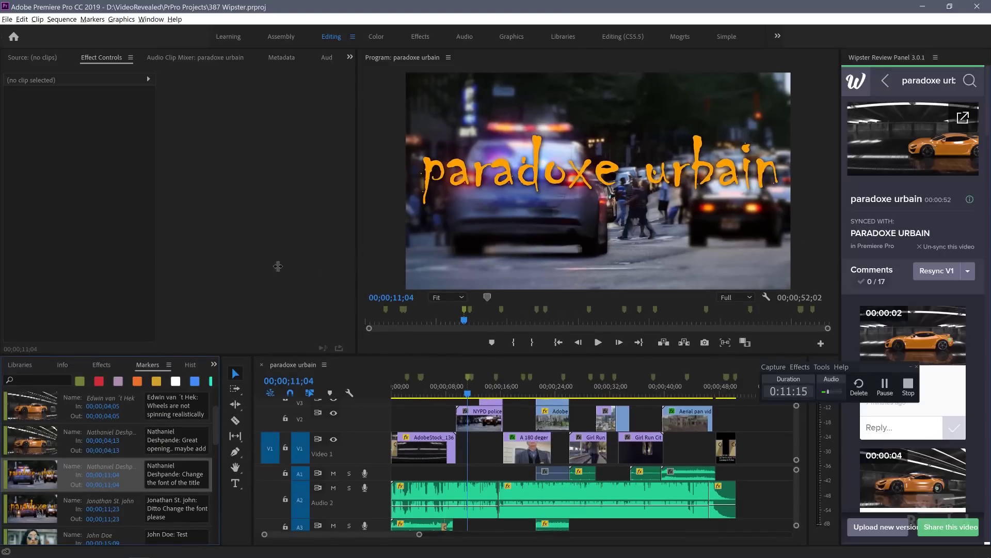
left_click_drag(278, 266, 237, 266)
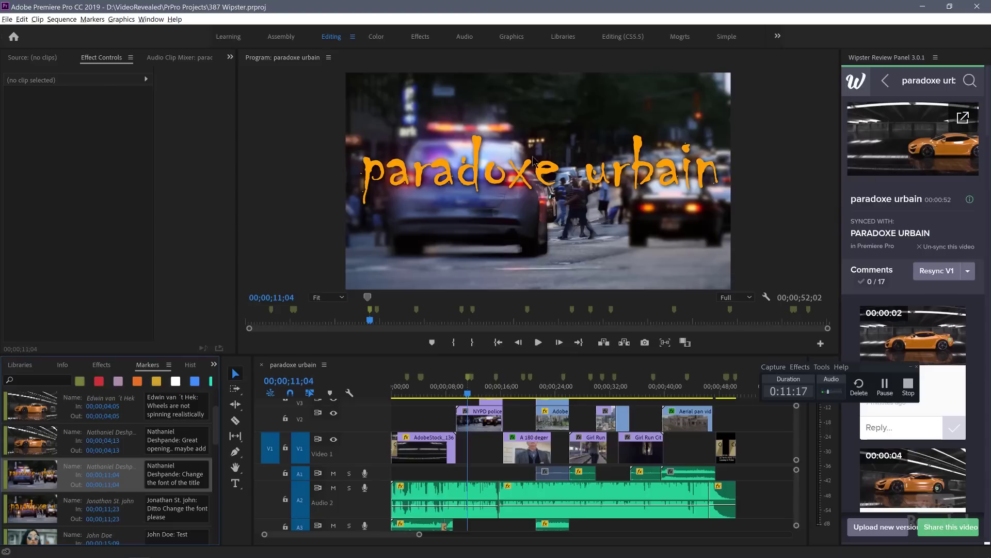
Change the paradoxe urbain title's font from Chiller to Komu, filtering the list to Adobe fonts.
left_click(527, 171)
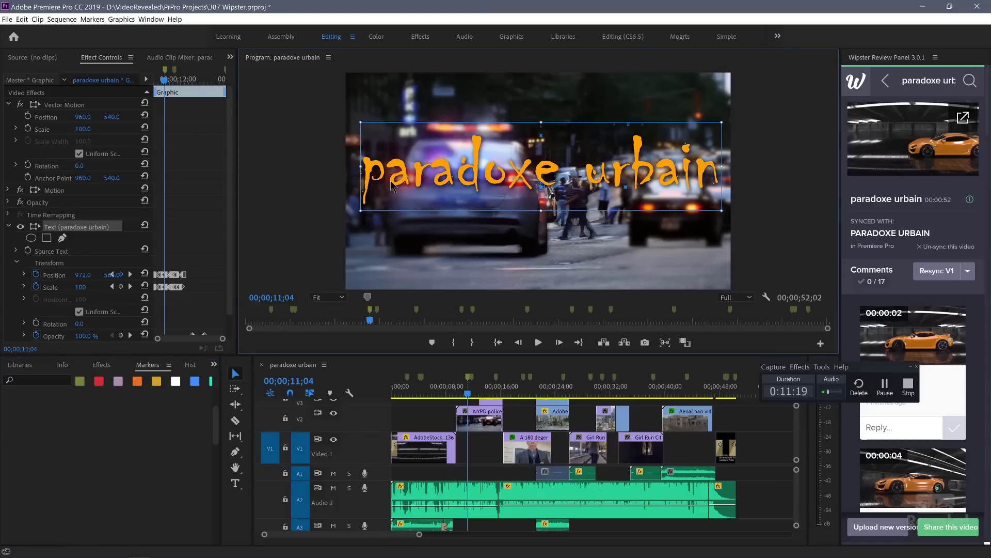
scroll(95, 243, "down", 2)
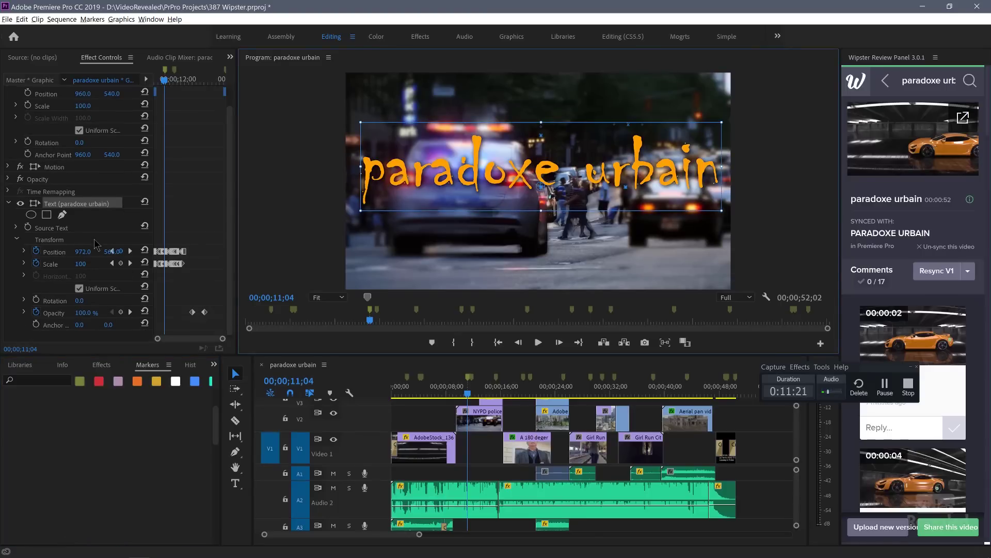
left_click(15, 226)
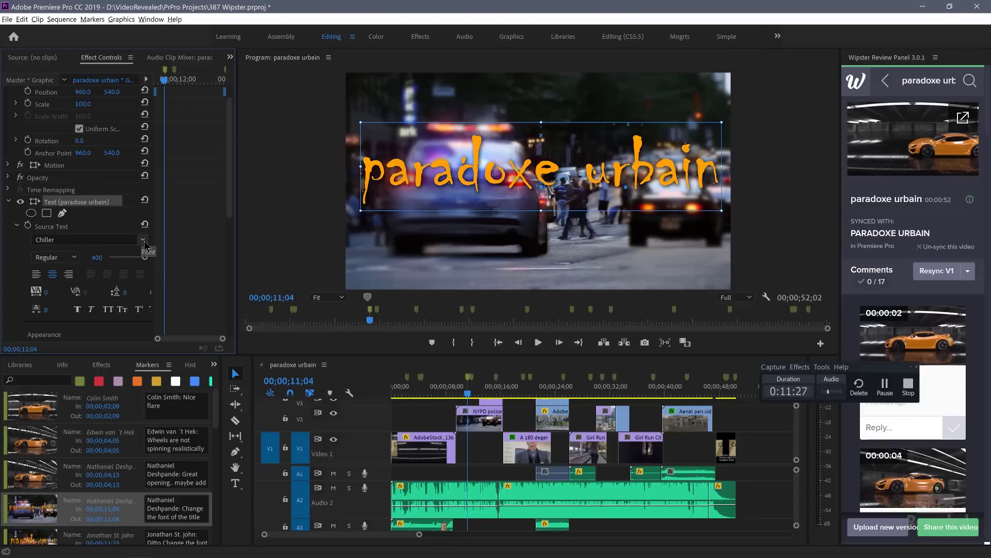
left_click(144, 242)
scroll(122, 283, "down", 3)
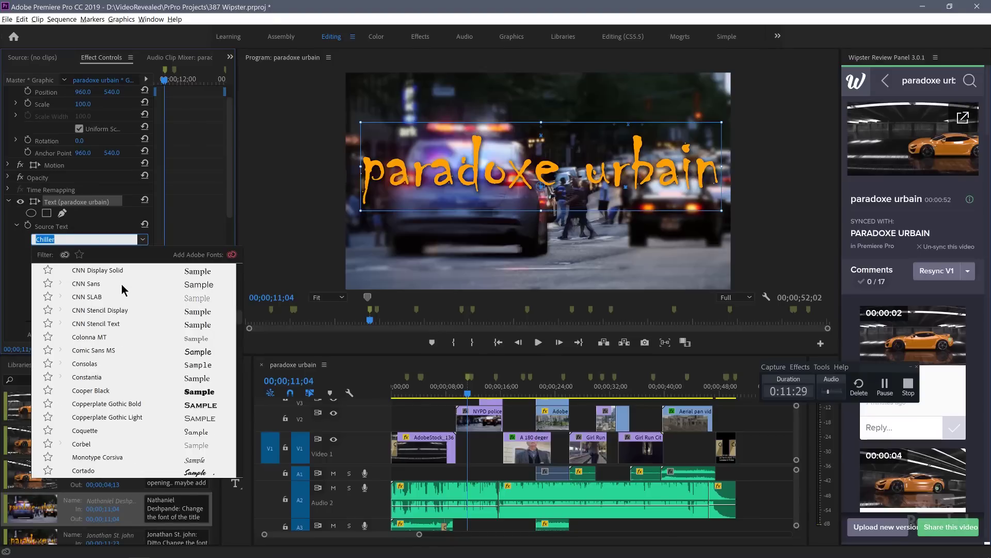
left_click(65, 255)
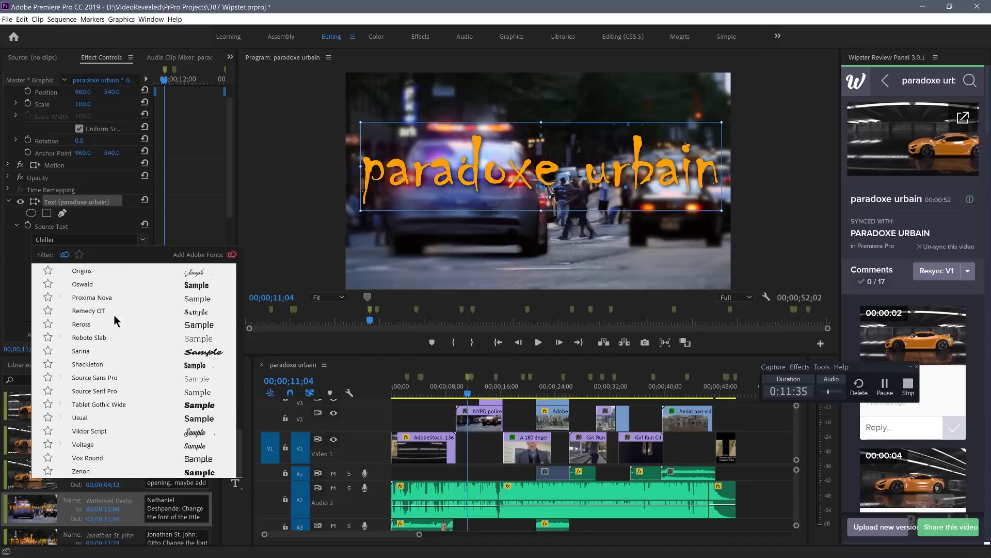
scroll(116, 341, "up", 4)
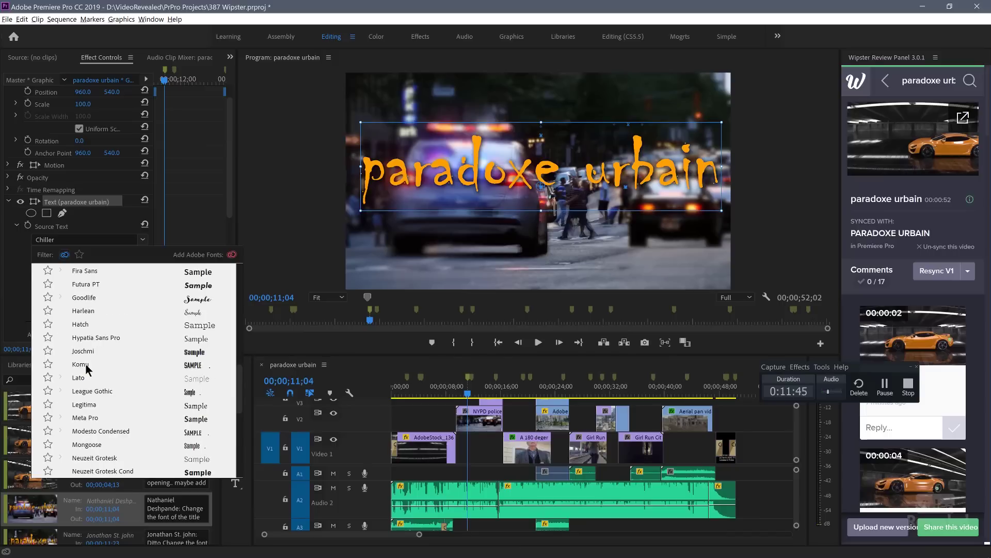
left_click(85, 363)
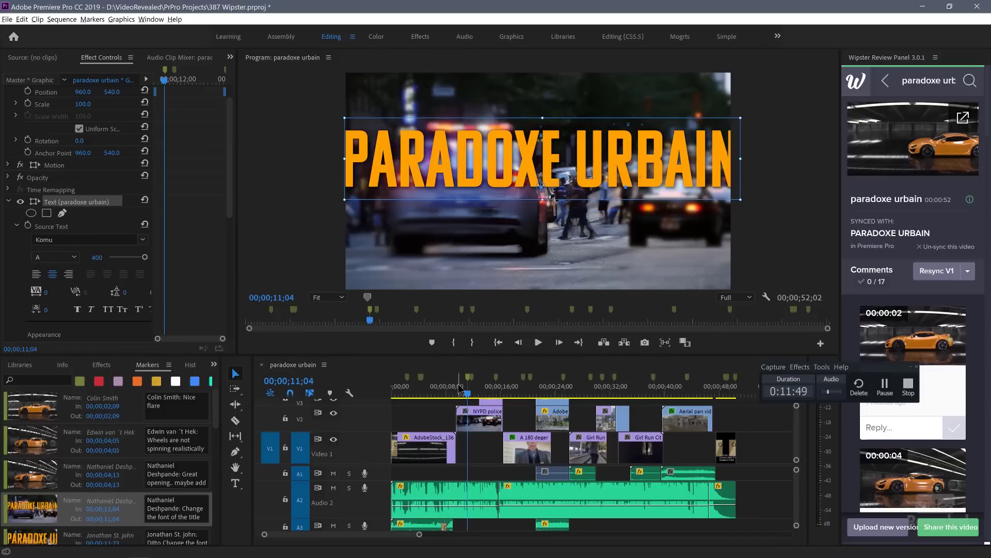
Play back the section just before the title to check the Komu font.
left_click_drag(459, 388, 454, 388)
key("space")
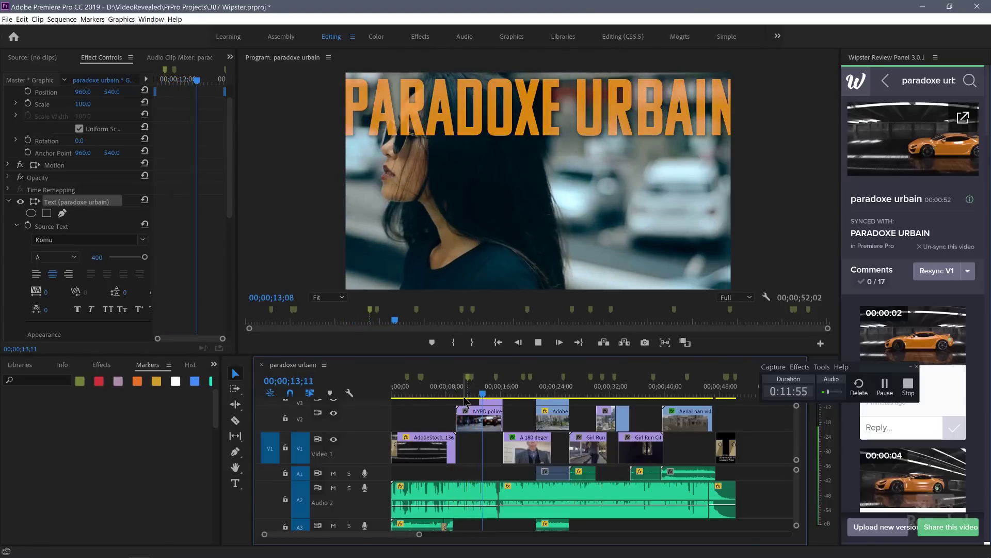
key("space")
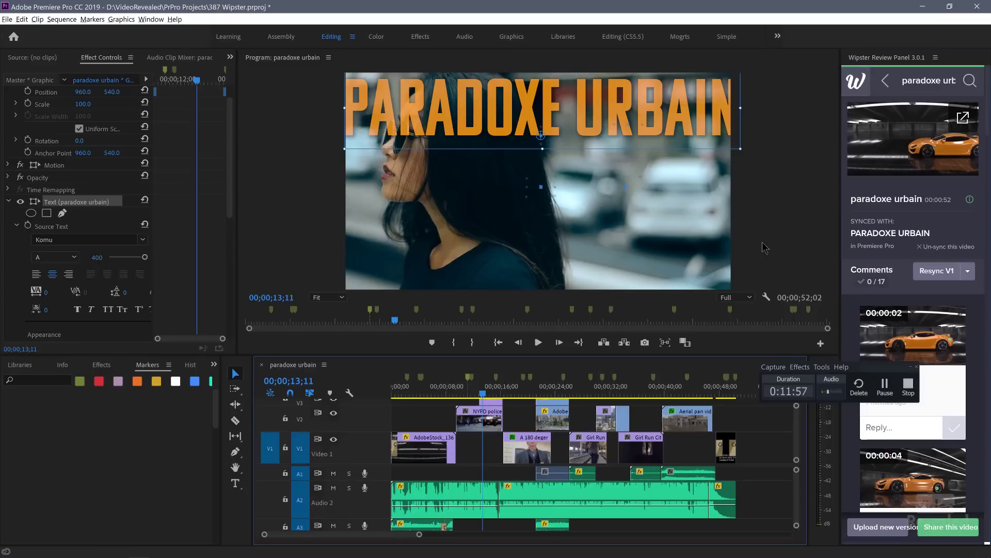
Mark the first change-the-font comment completed in the Wipster panel.
scroll(912, 312, "down", 5)
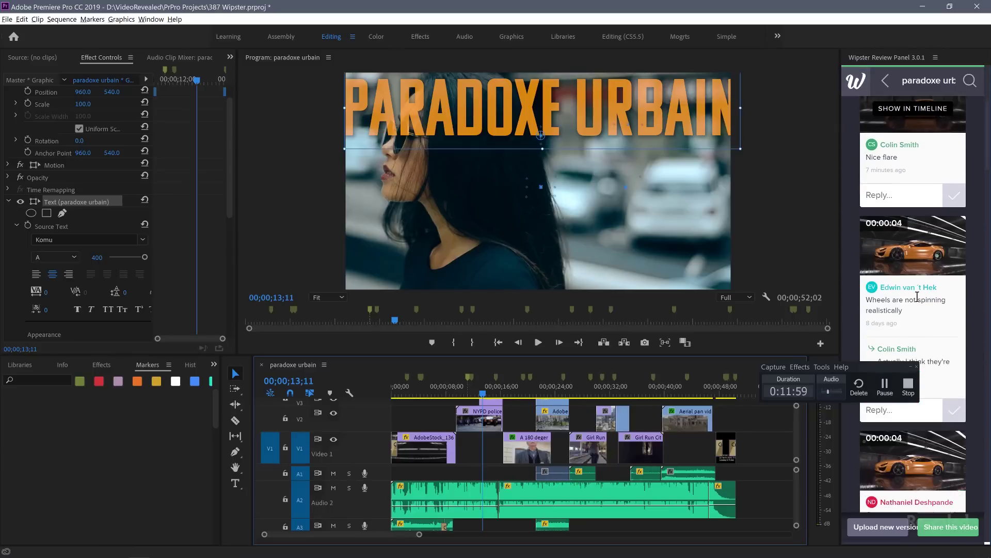
scroll(929, 220, "down", 3)
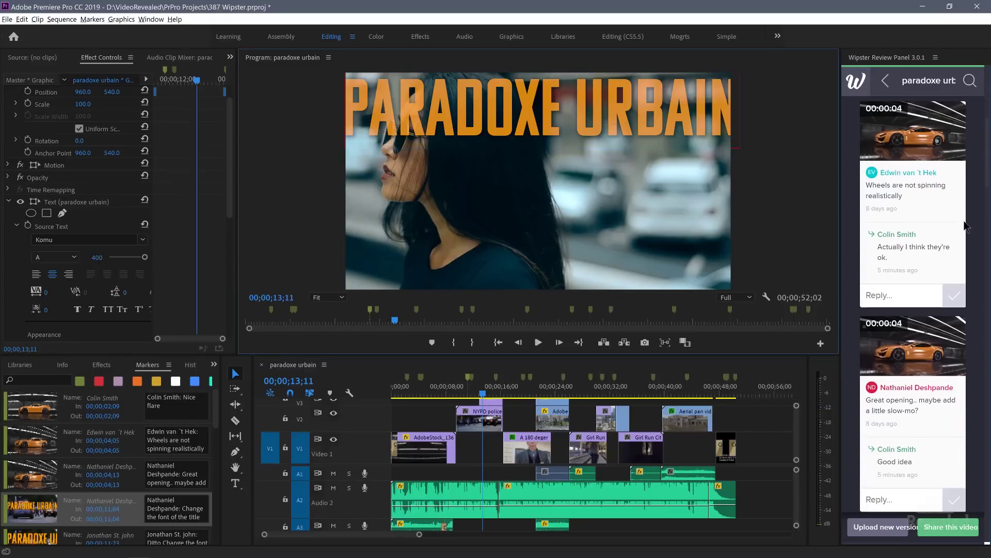
scroll(962, 221, "down", 5)
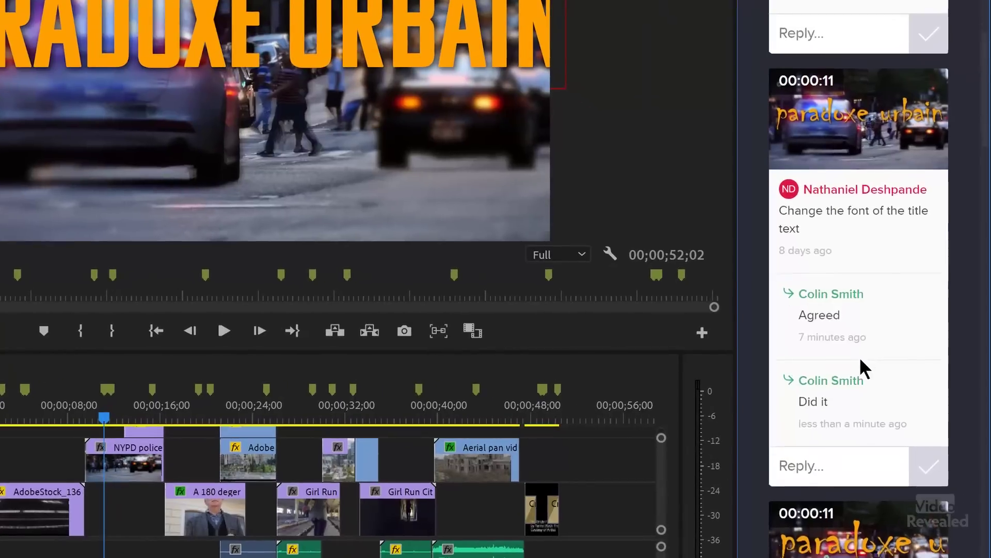
left_click(929, 379)
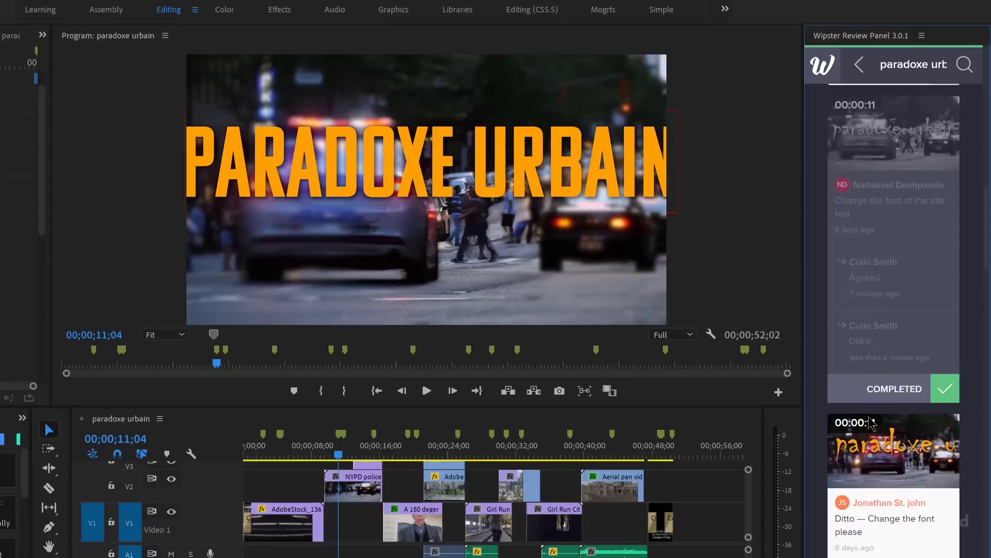
Show the second font comment in the timeline, then mark it and the Test comment completed.
scroll(872, 423, "down", 1)
scroll(872, 421, "down", 4)
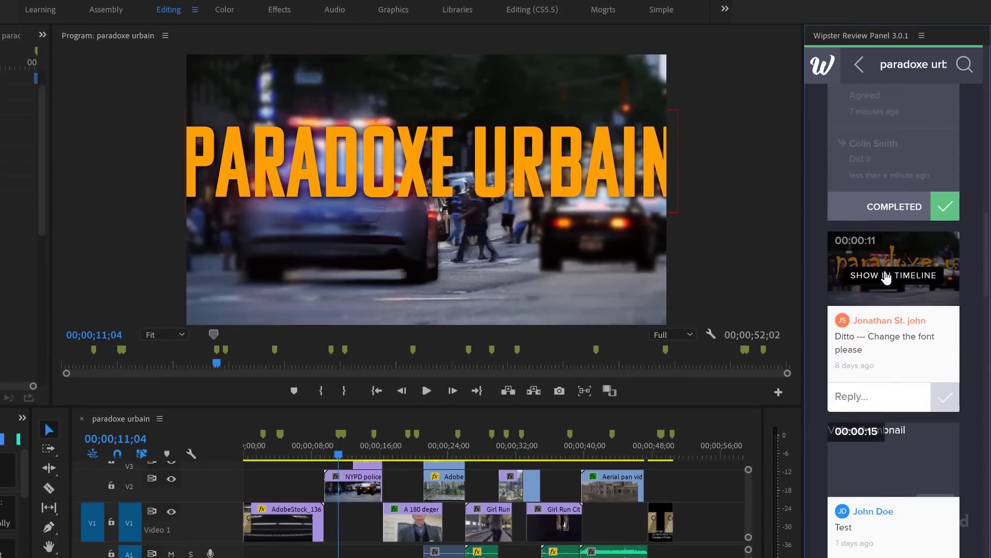
left_click(886, 277)
scroll(895, 382, "down", 2)
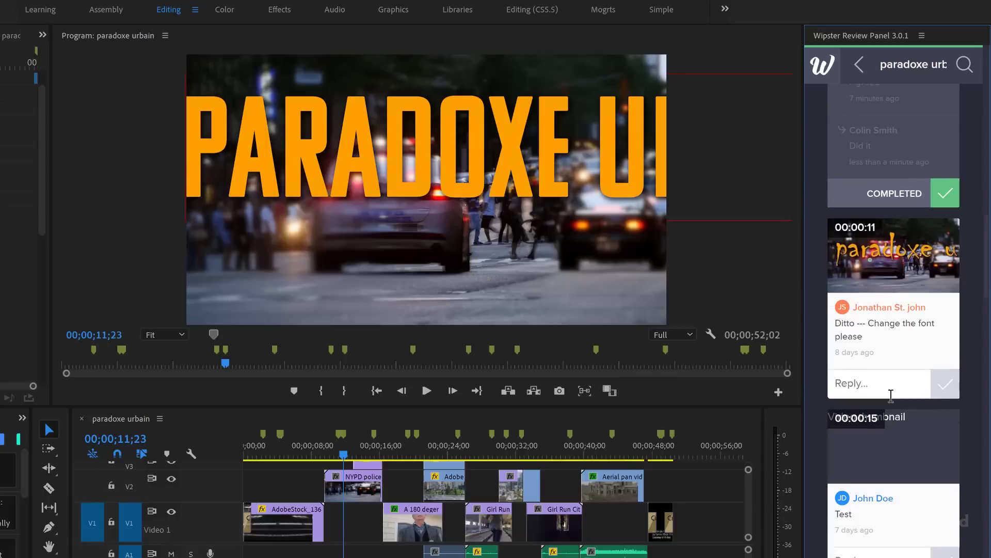
left_click(946, 329)
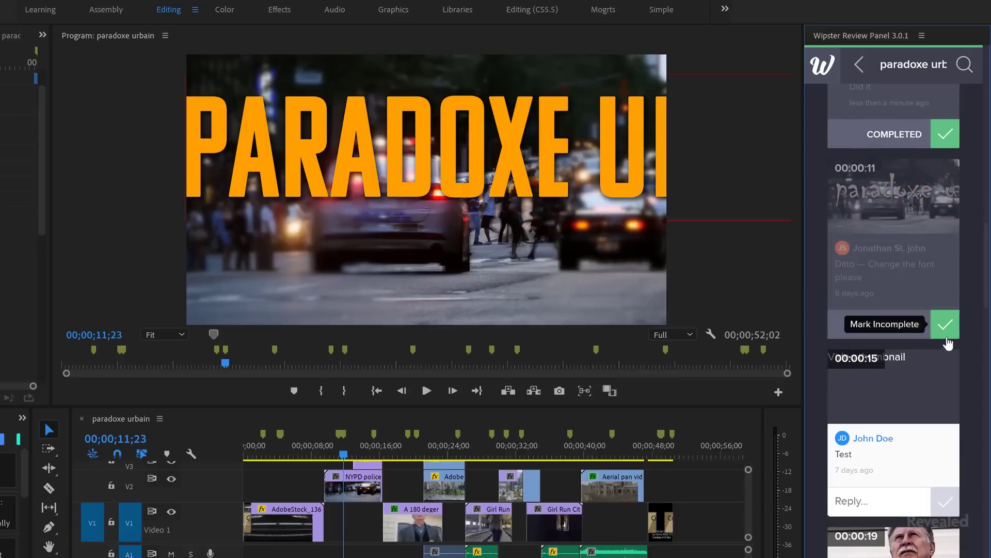
scroll(917, 392, "down", 4)
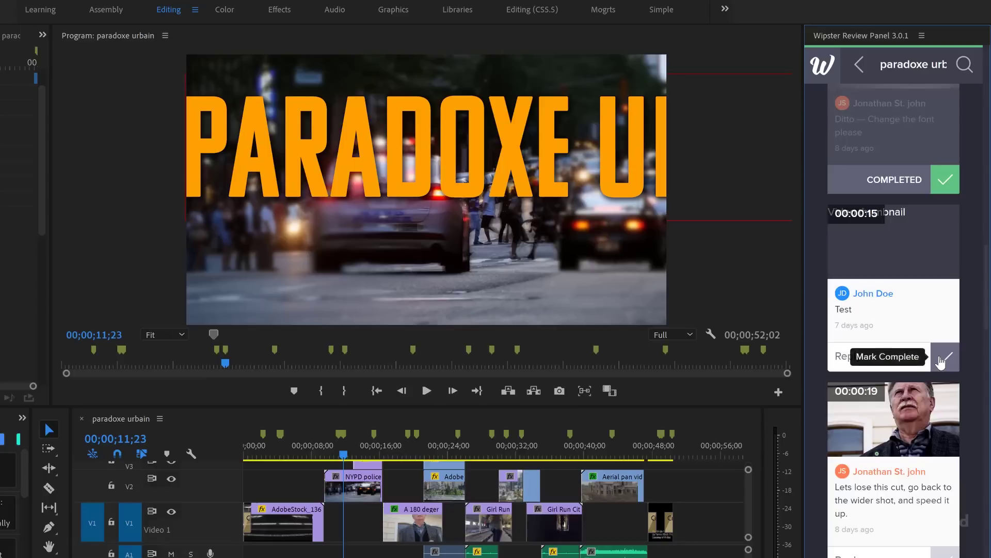
left_click(944, 356)
scroll(909, 349, "down", 4)
scroll(898, 342, "up", 15)
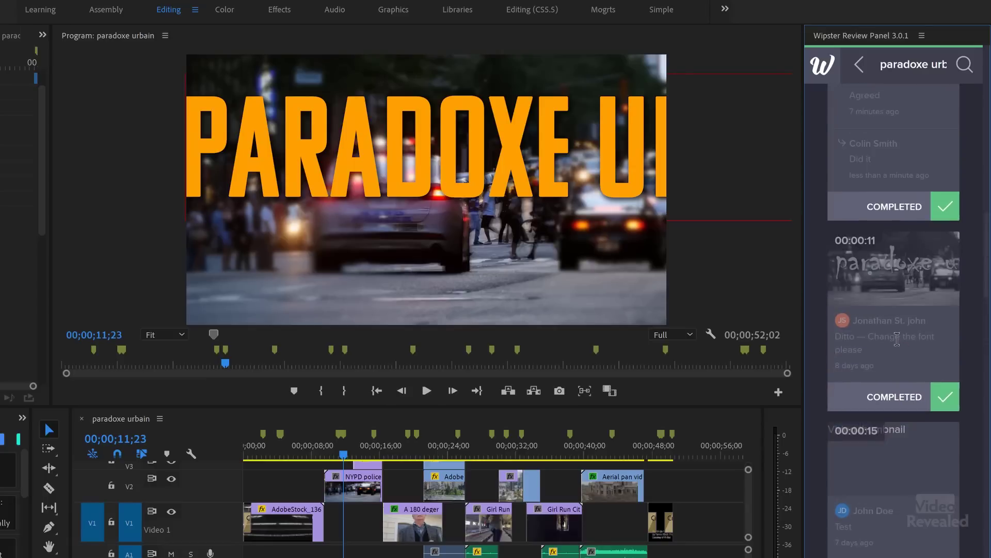
Mark the Nice flare, wheels-not-spinning and slow-mo opening comments completed.
scroll(901, 338, "up", 5)
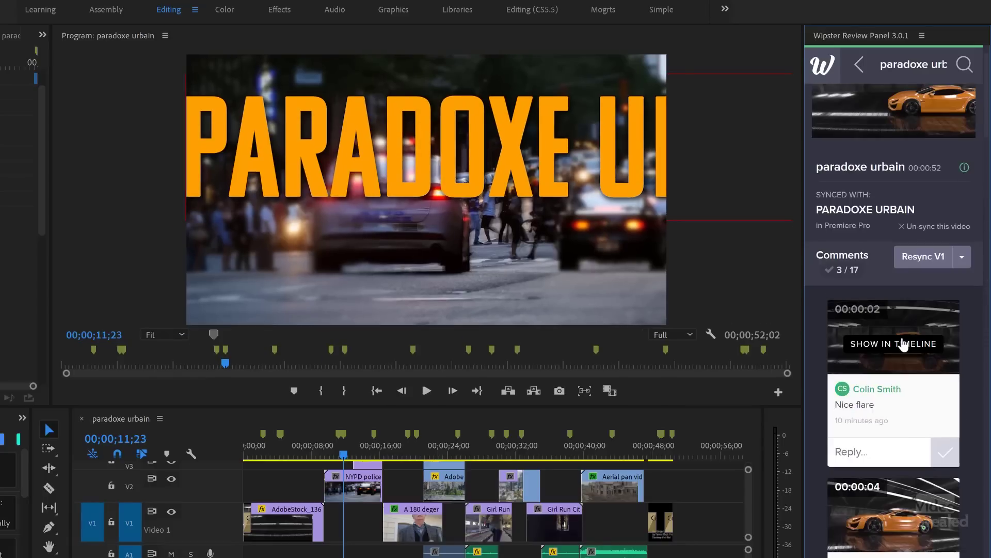
scroll(924, 300, "down", 5)
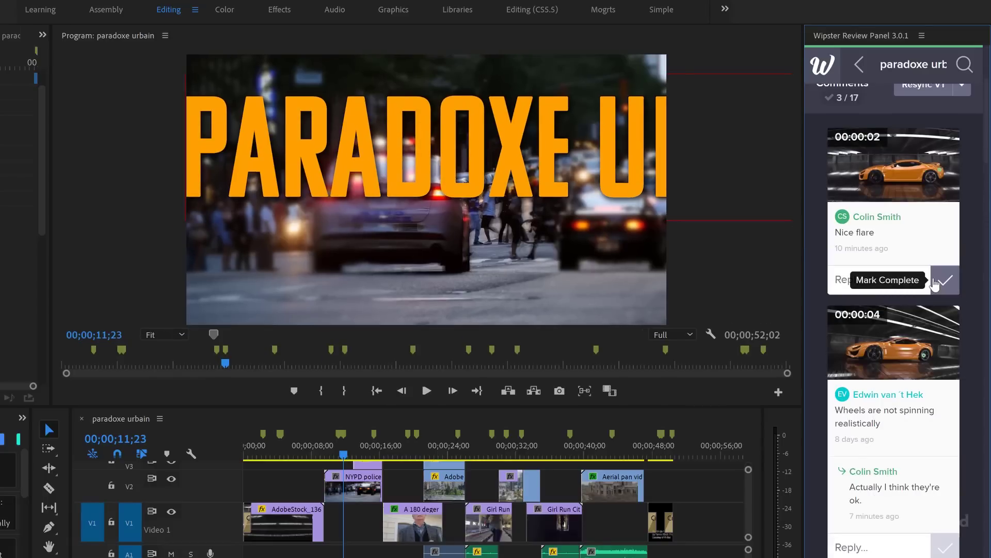
left_click(935, 283)
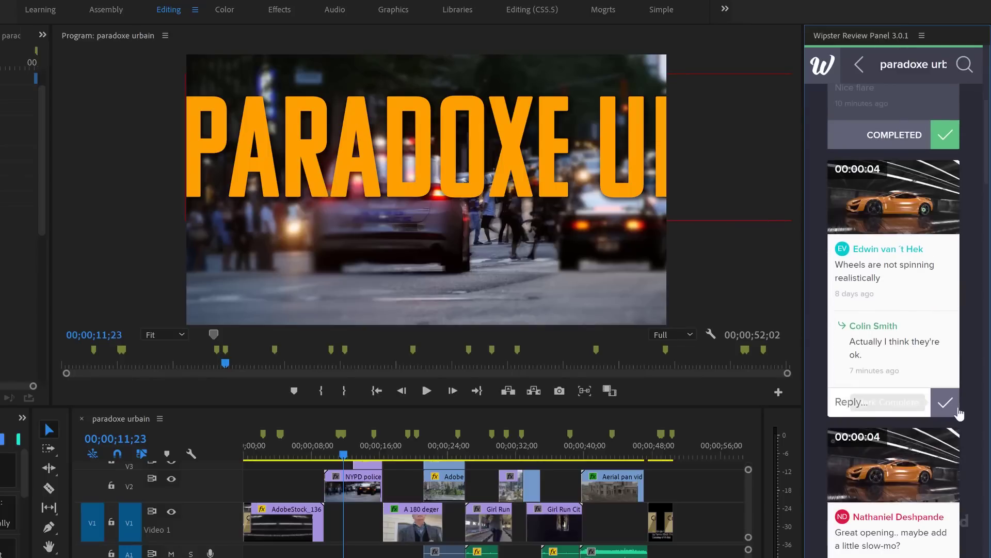
left_click(946, 404)
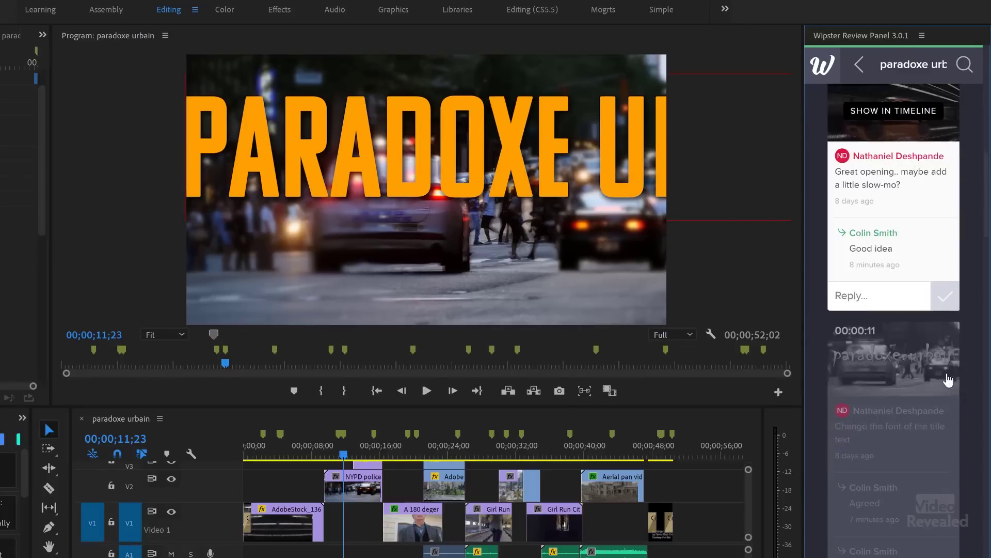
left_click(940, 303)
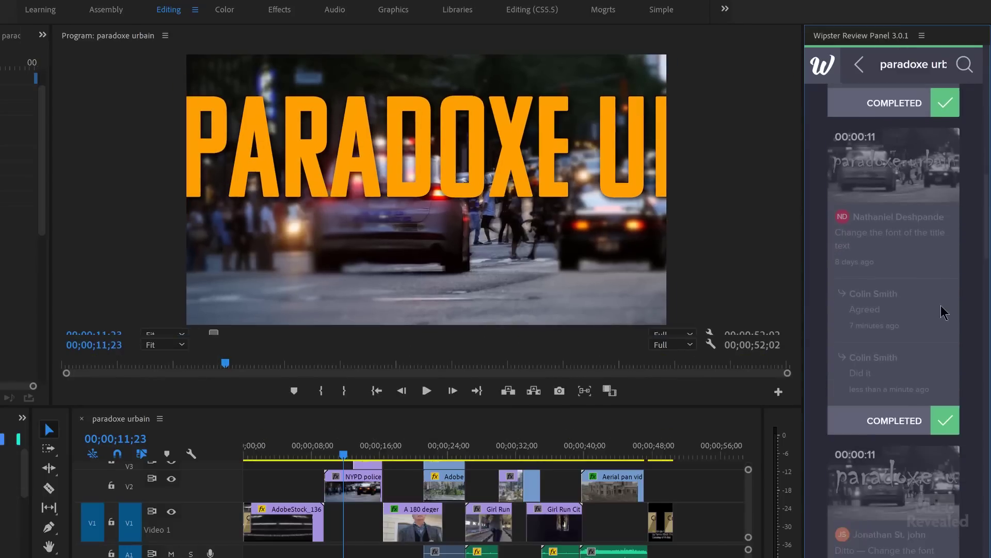
Jump the playhead to the 00:00:19 comment's moment in the sequence.
scroll(942, 313, "down", 8)
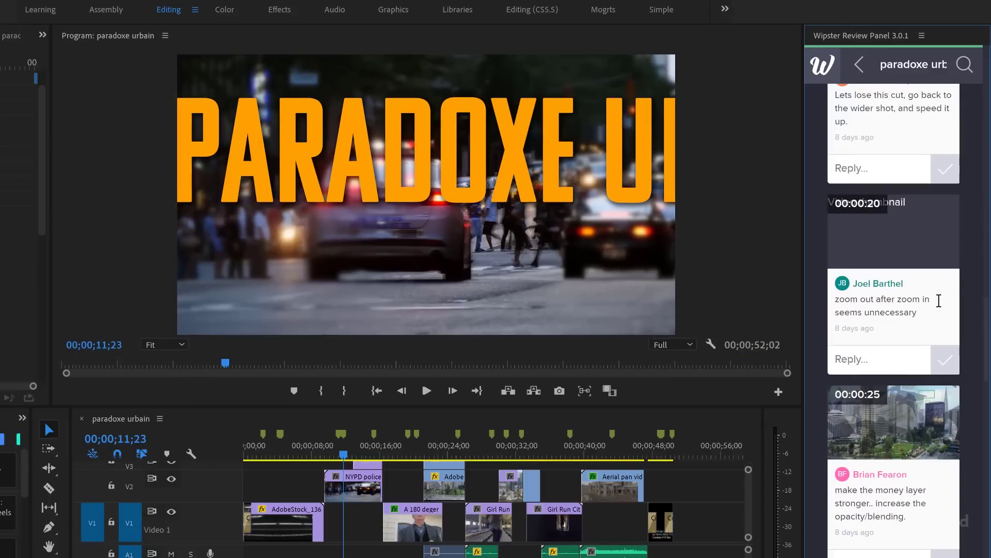
scroll(930, 279, "up", 3)
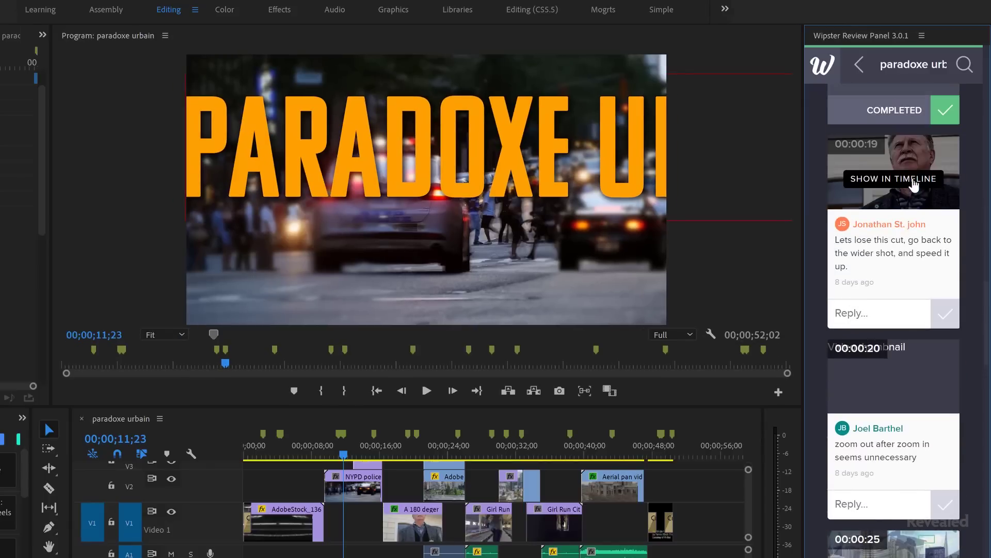
left_click(914, 185)
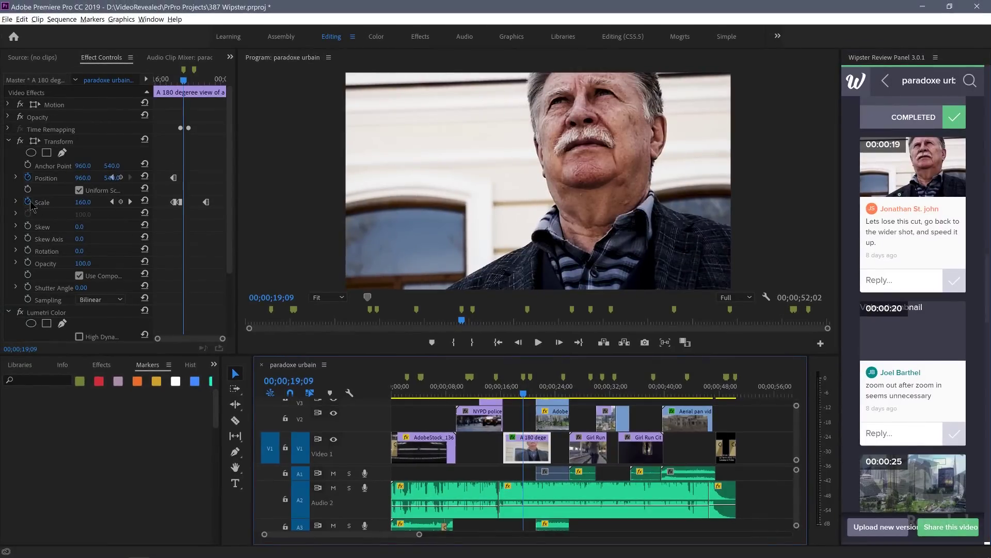
Delete the close-up's Scale keyframes at 18;05, then mark the lose-this-cut and zoom-out comments completed.
left_click_drag(183, 82, 172, 84)
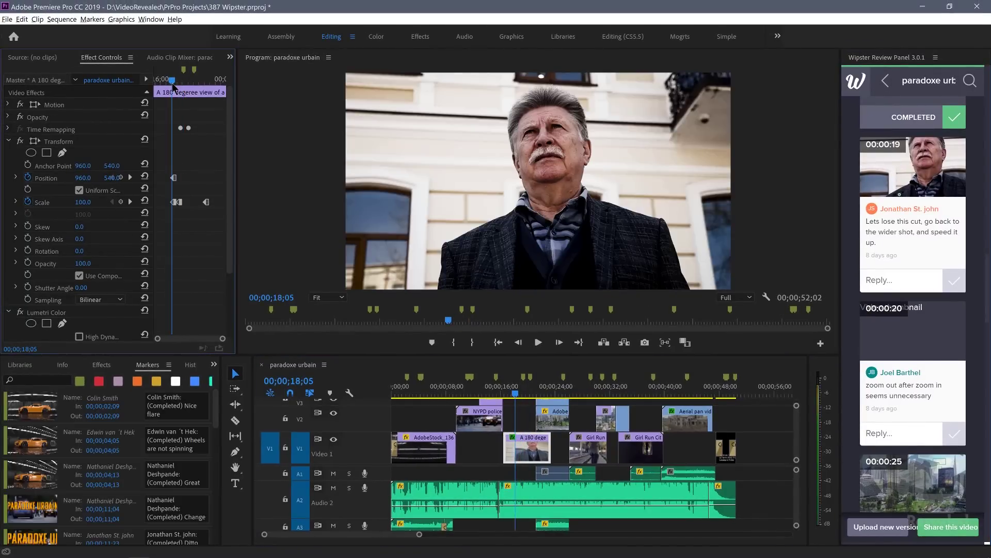
left_click(27, 201)
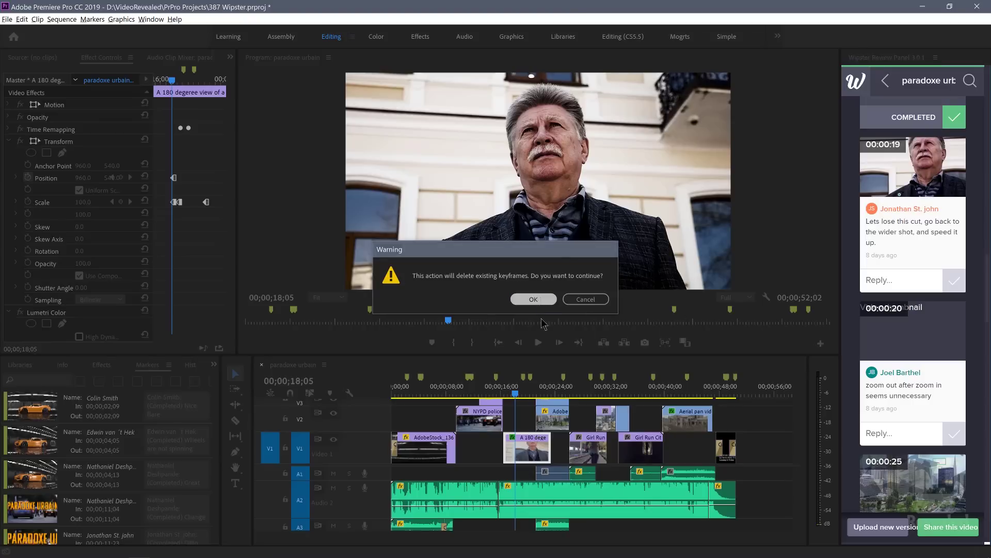
left_click(534, 299)
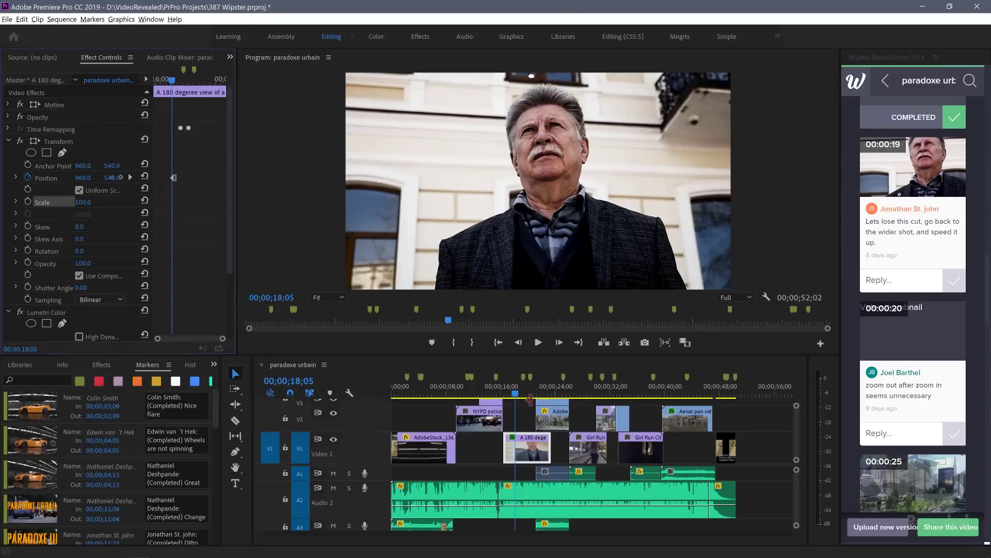
left_click(954, 281)
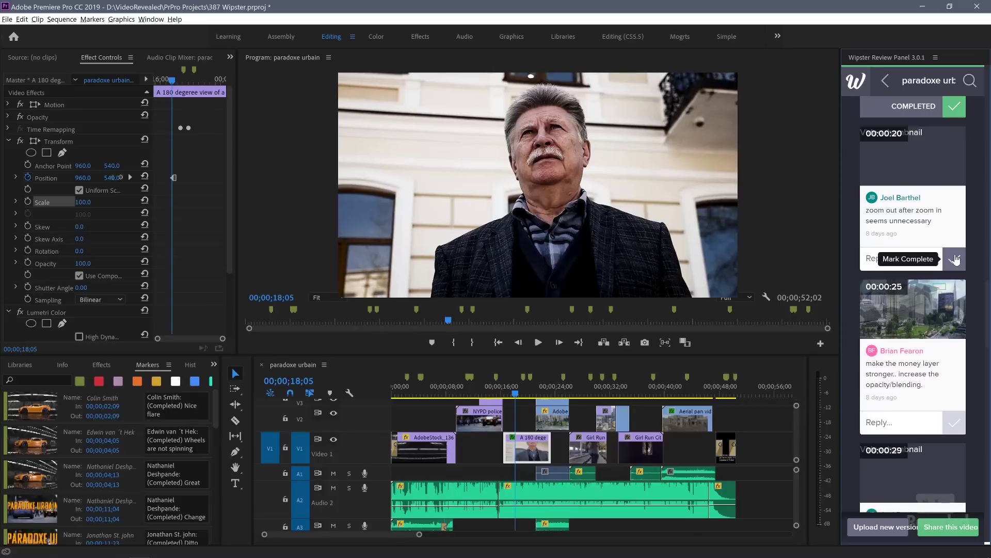
left_click(953, 259)
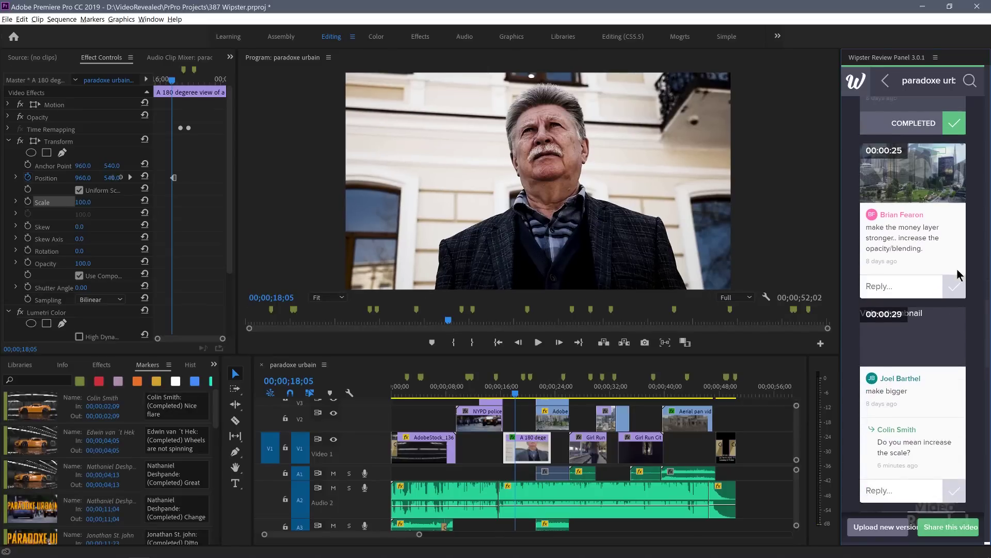
Jump to the 00:00:25 comment and raise Falling Money's 26;02 opacity keyframe to 75.9%.
left_click(916, 145)
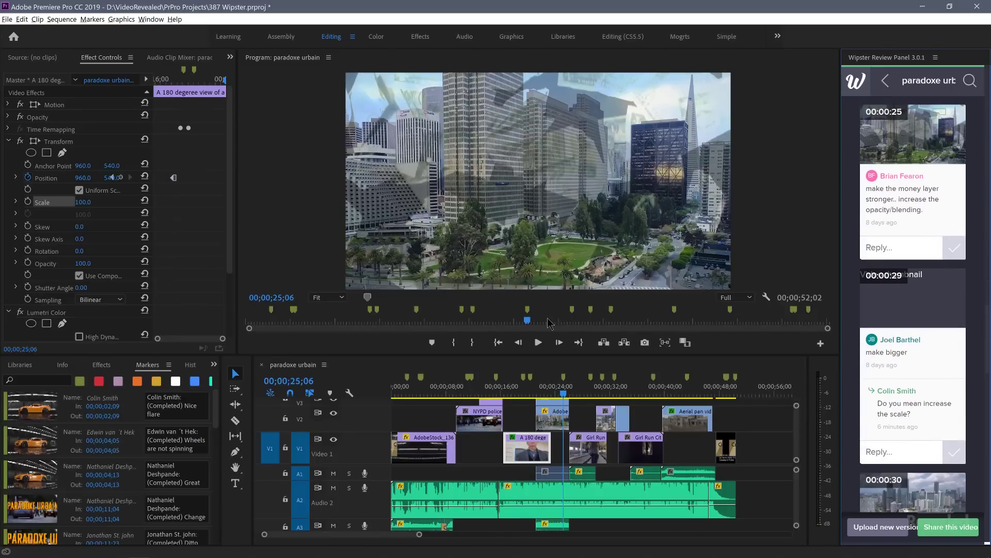
left_click(555, 472)
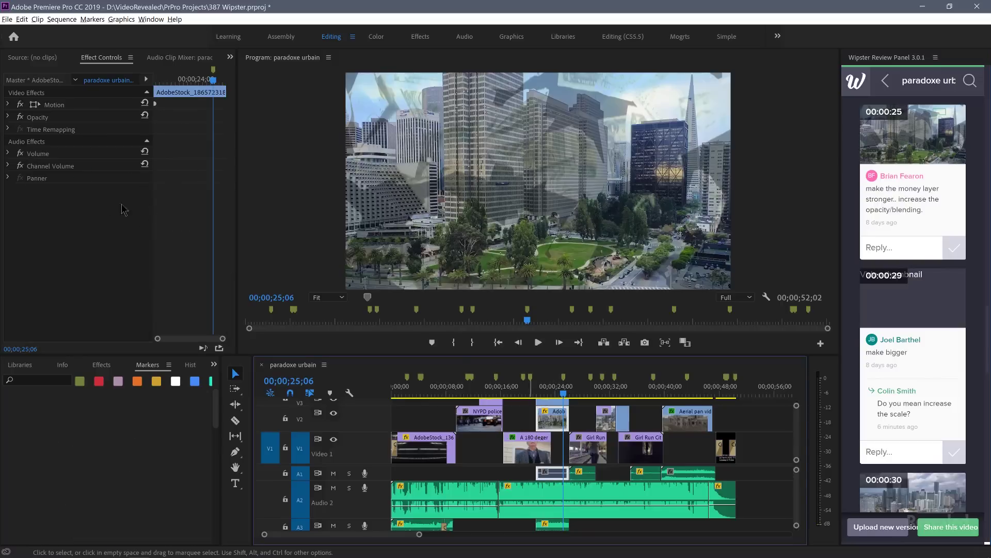
left_click(8, 118)
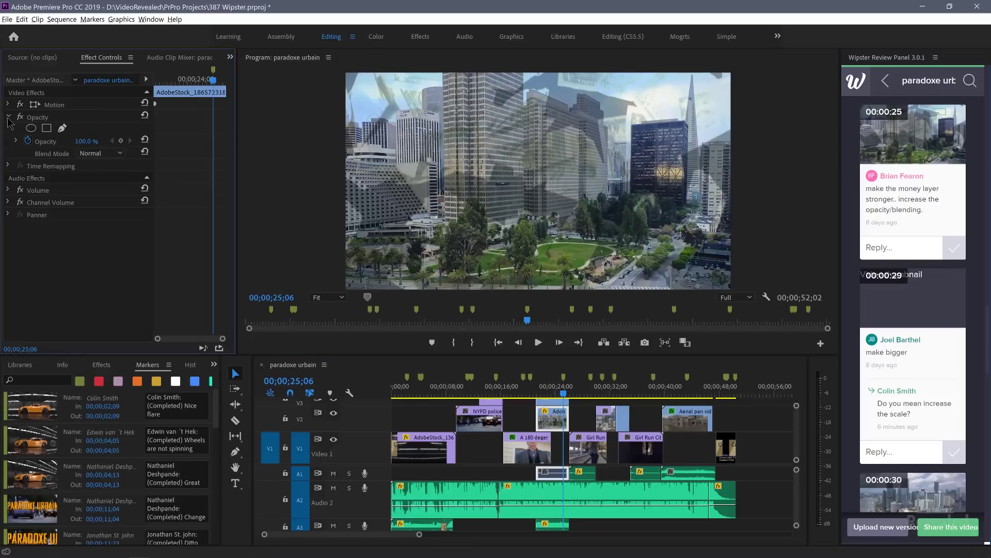
left_click(553, 402)
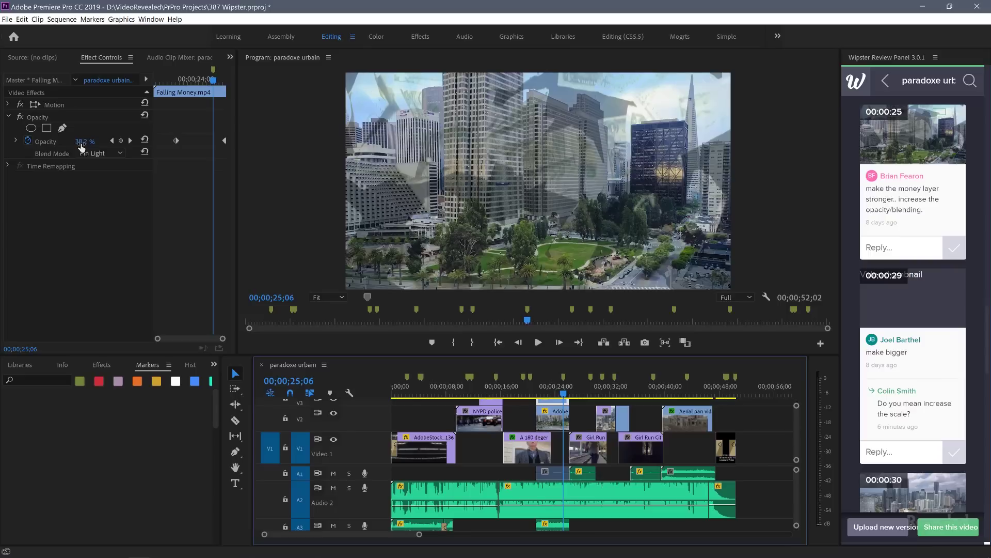
left_click_drag(81, 147, 101, 148)
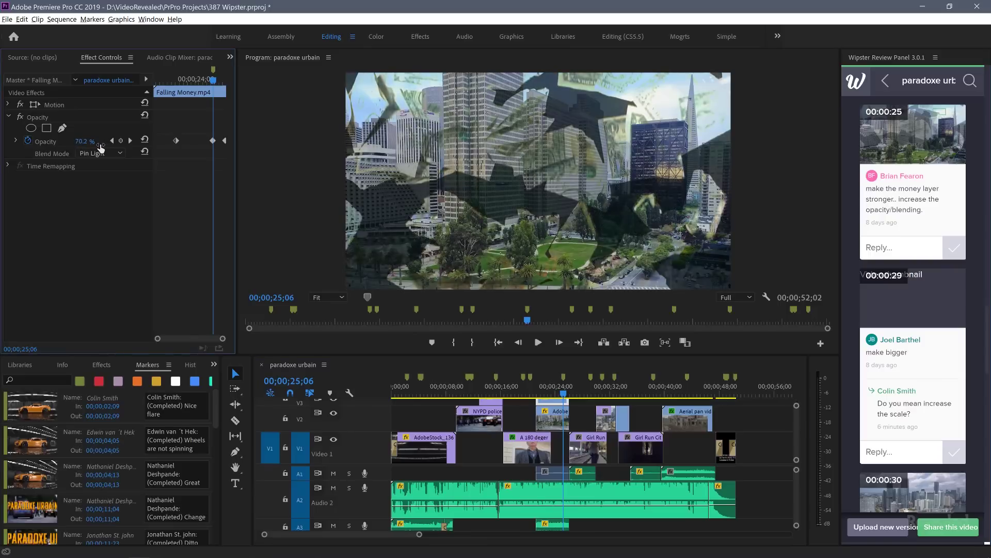
key("ctrl+z")
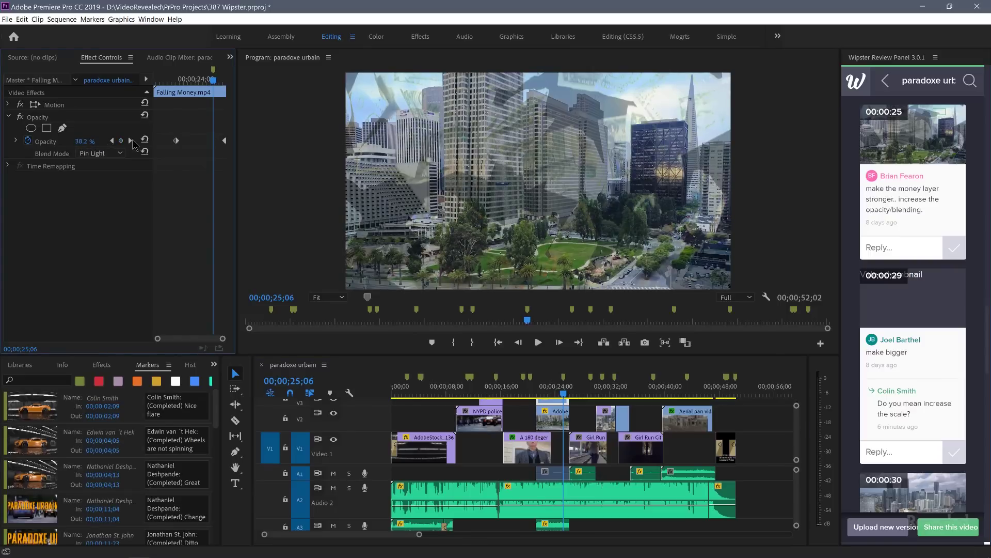
left_click(130, 141)
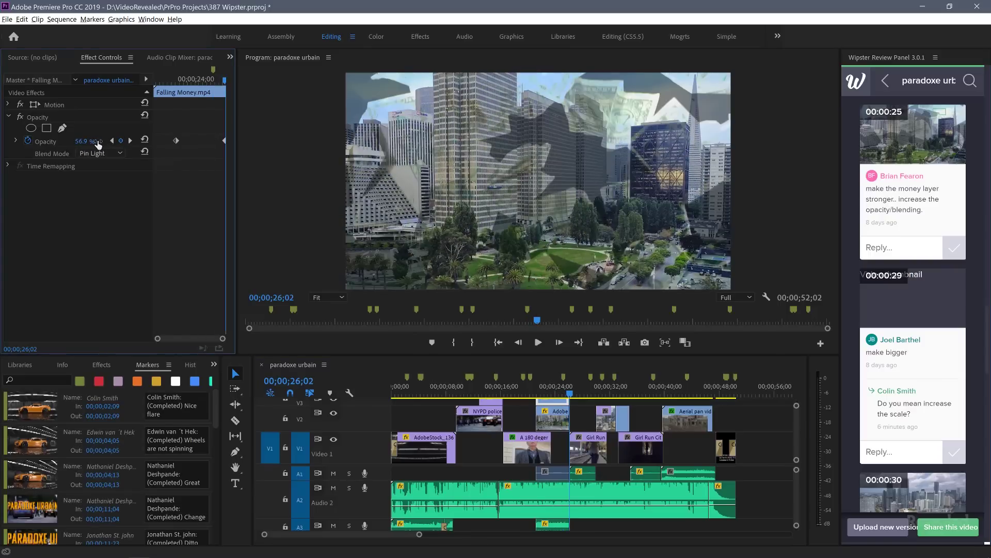
left_click_drag(98, 144, 95, 147)
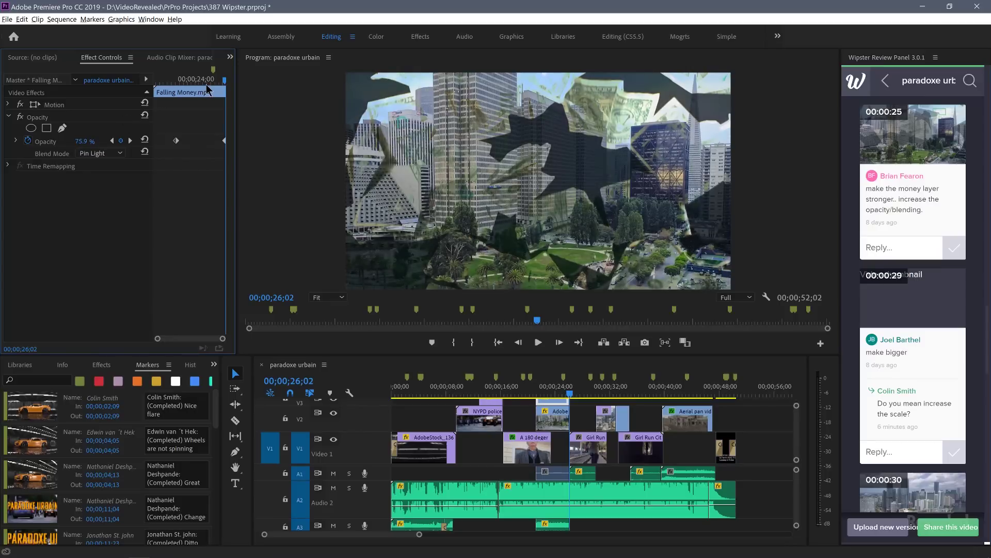
left_click_drag(206, 89, 234, 106)
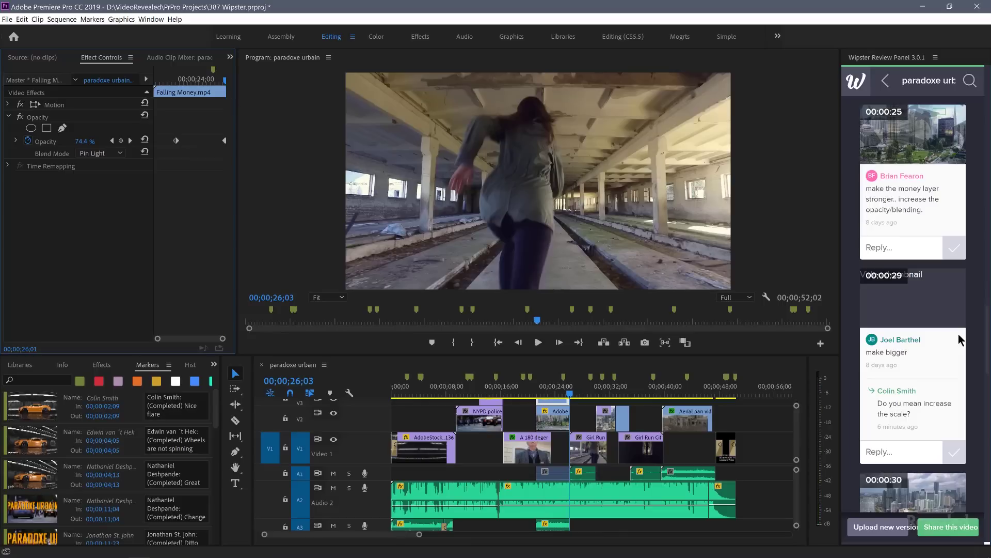
Mark the money-layer comment complete and scale the Girl Run City clip up to 126.
left_click(951, 248)
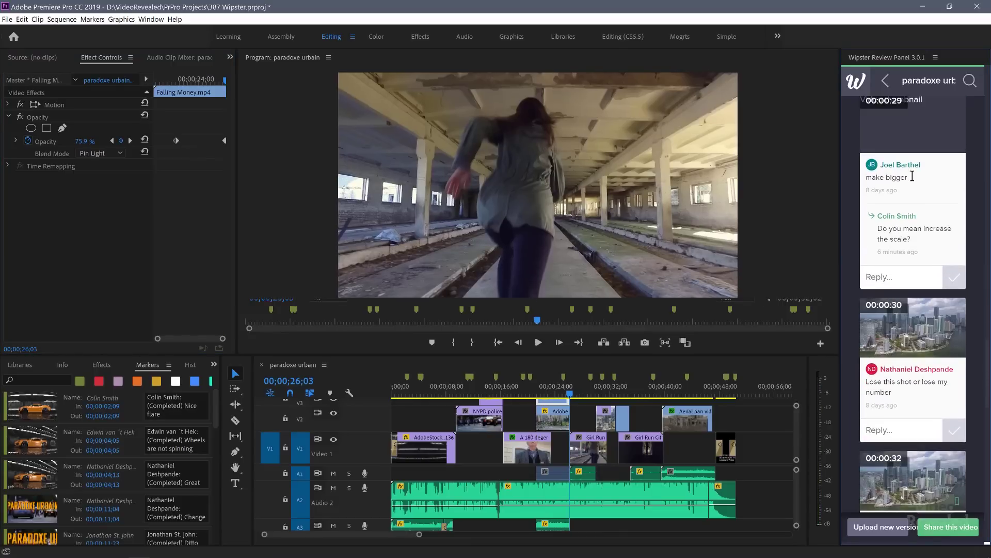
scroll(909, 184, "up", 3)
left_click(912, 188)
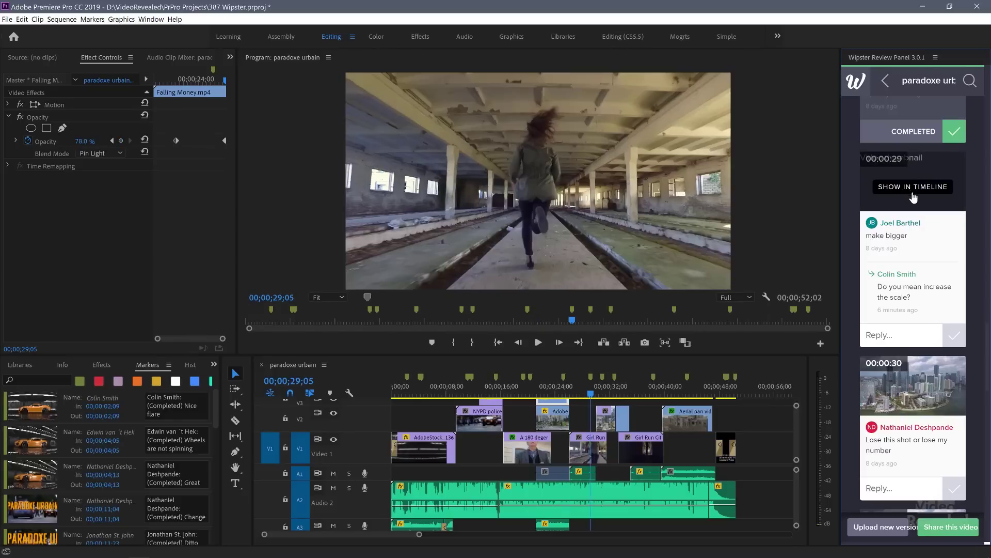
left_click(595, 452)
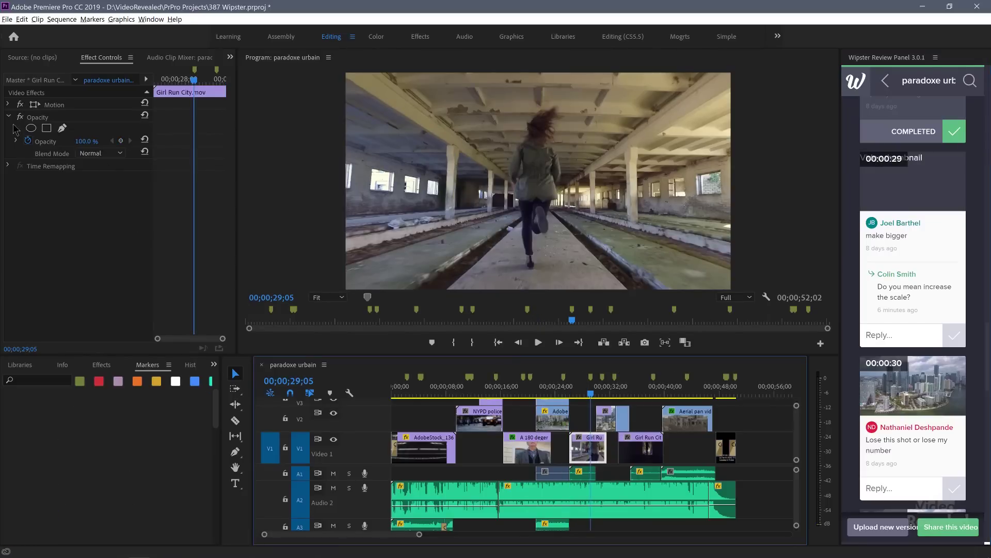
left_click(7, 105)
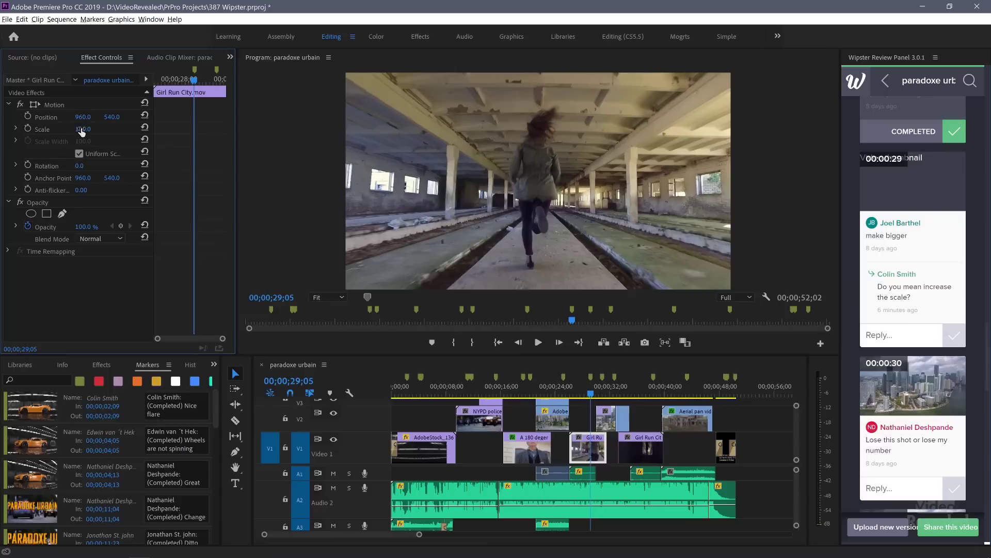
left_click_drag(81, 131, 99, 132)
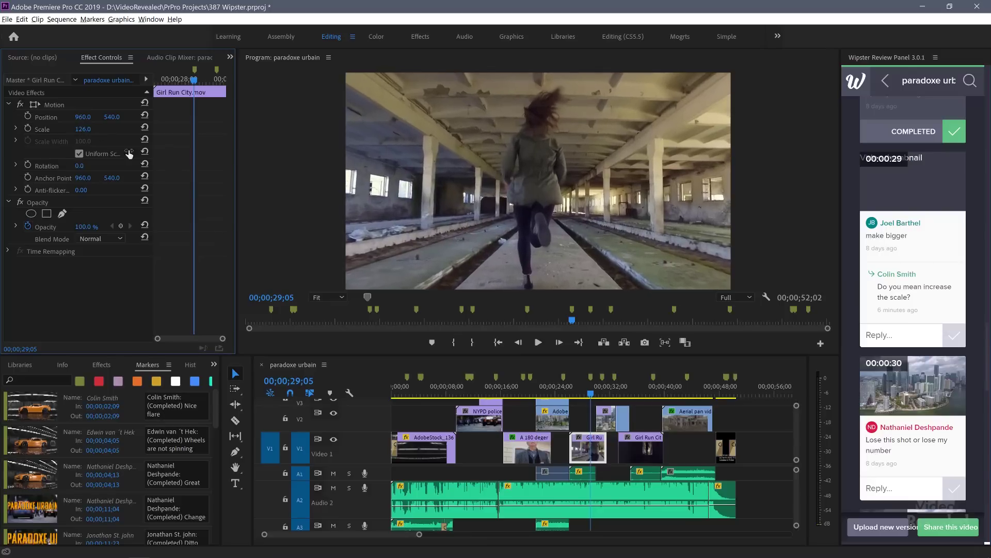
Mark the make-bigger comment complete and jump to the 00:00:30 comment's moment.
left_click(950, 338)
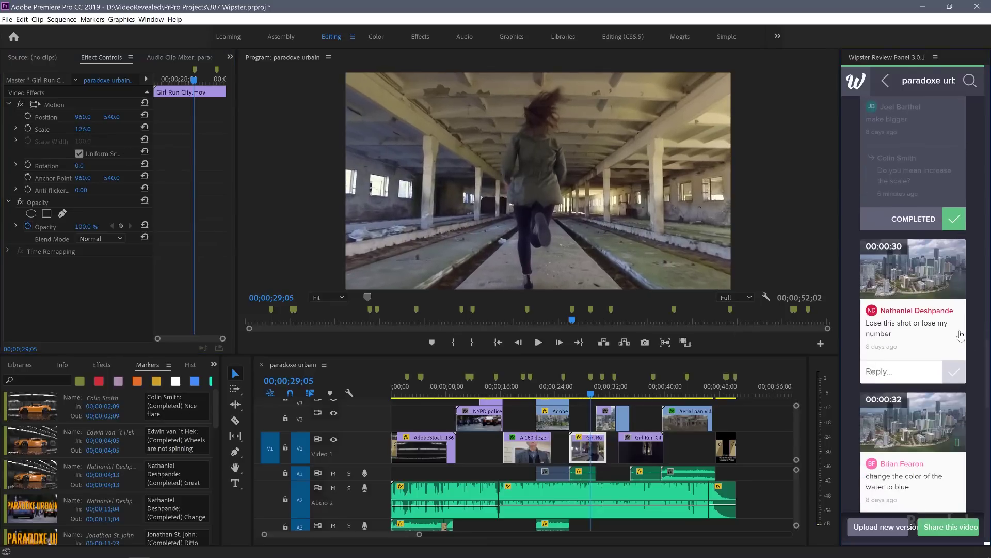
scroll(960, 335, "down", 2)
left_click(917, 215)
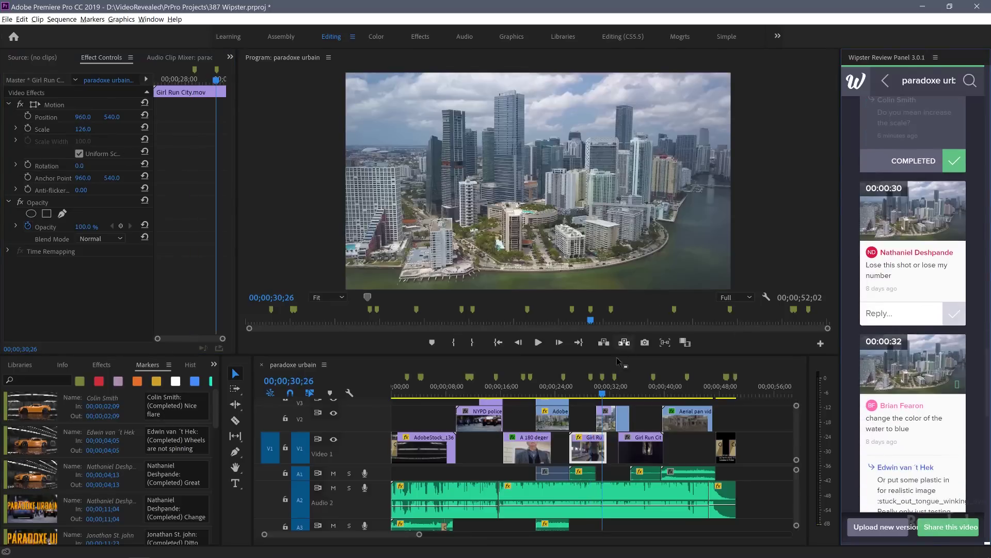
Zoom the timeline in on the V2 aerial city clip and open the project's Video bin.
left_click(605, 416)
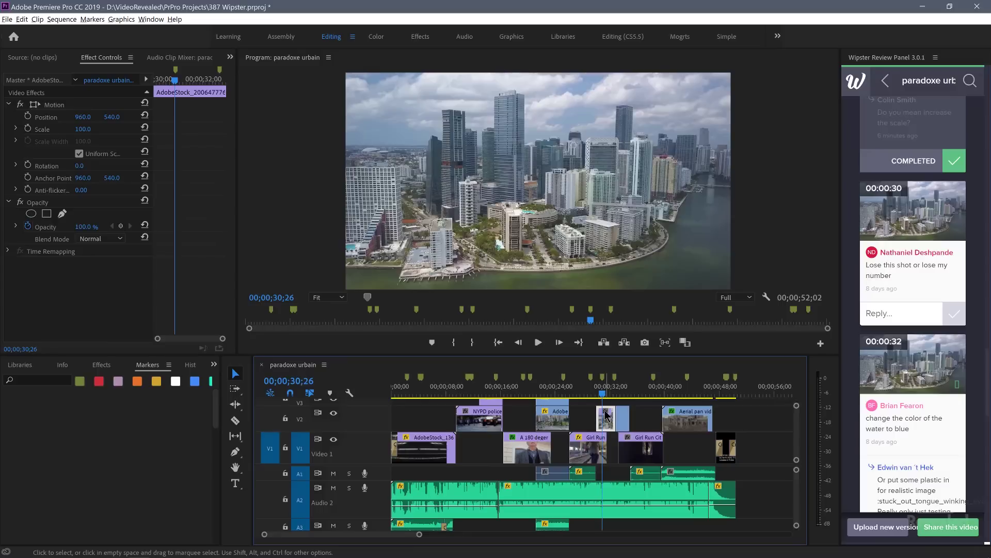
key("equal")
key("equal")
key("equal")
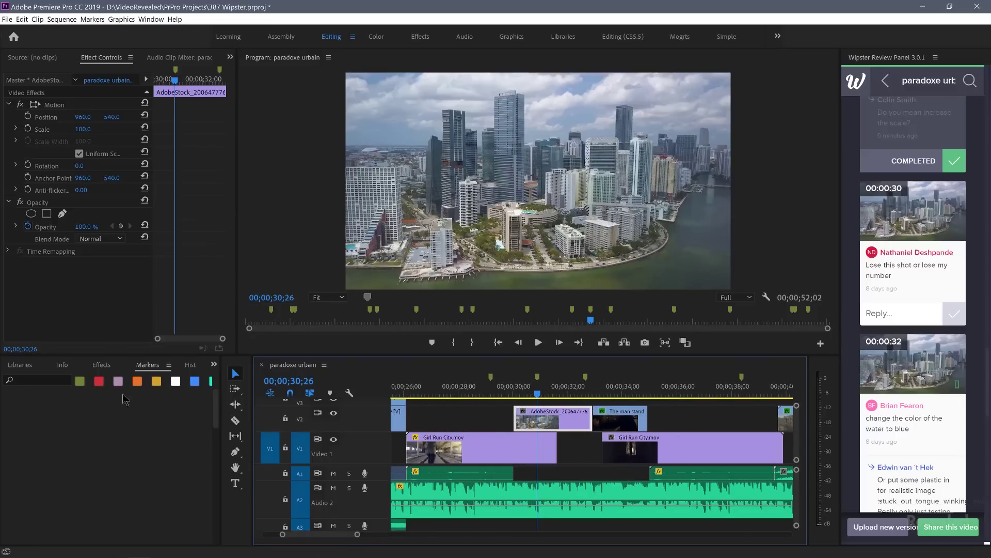
left_click(24, 366)
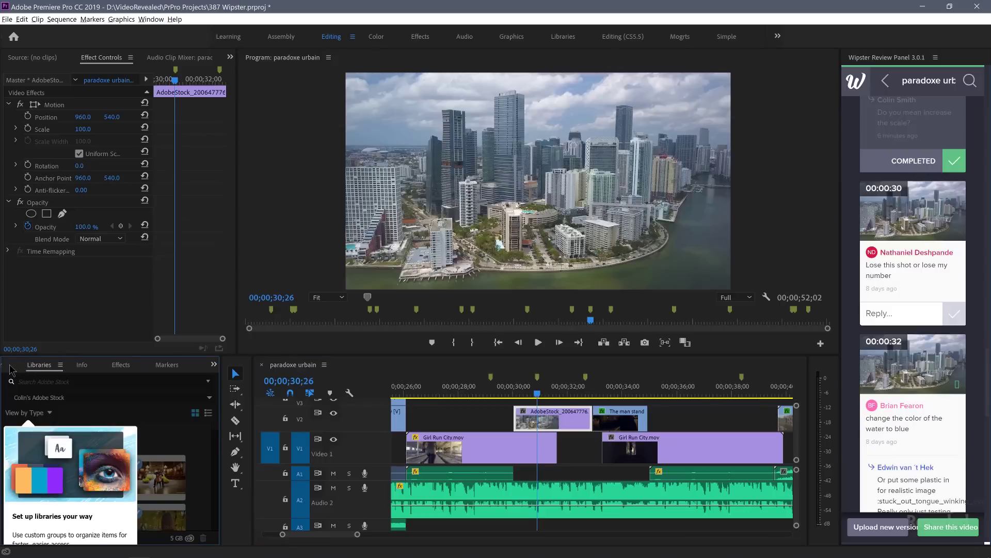
left_click(10, 369)
left_click(52, 366)
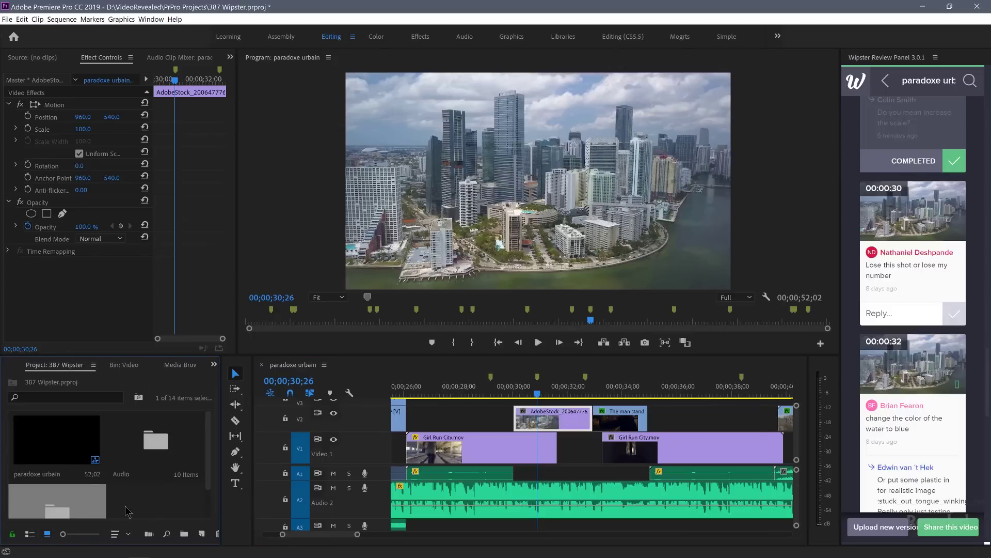
scroll(127, 511, "down", 1)
double_click(61, 485)
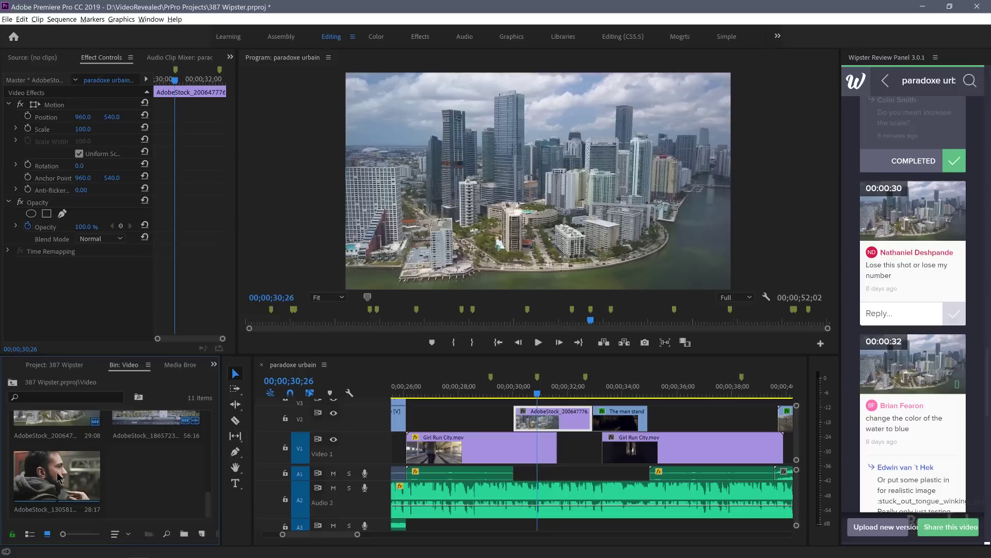
Replace the V2 aerial clip with the AdobeStock_130581864 night street clip.
left_click(42, 498)
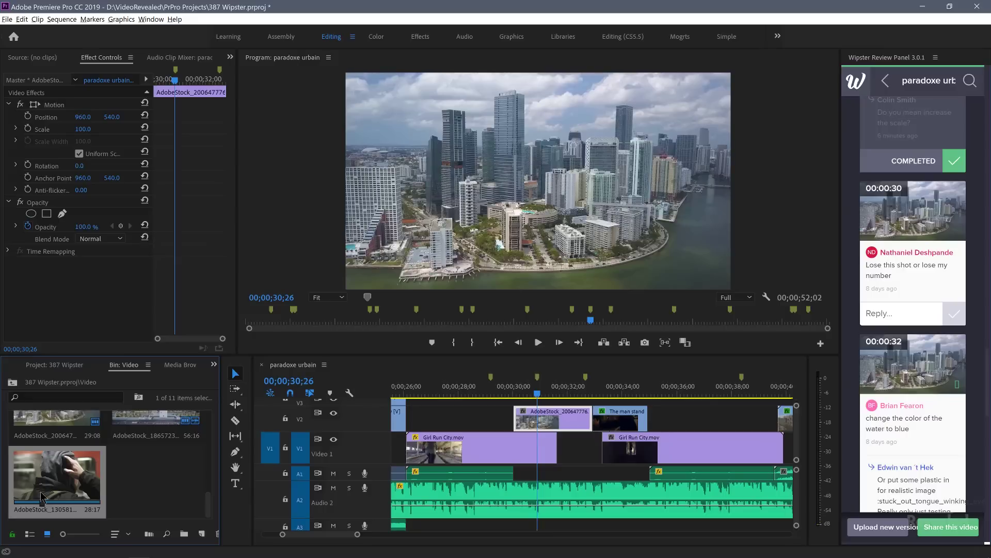
key("i")
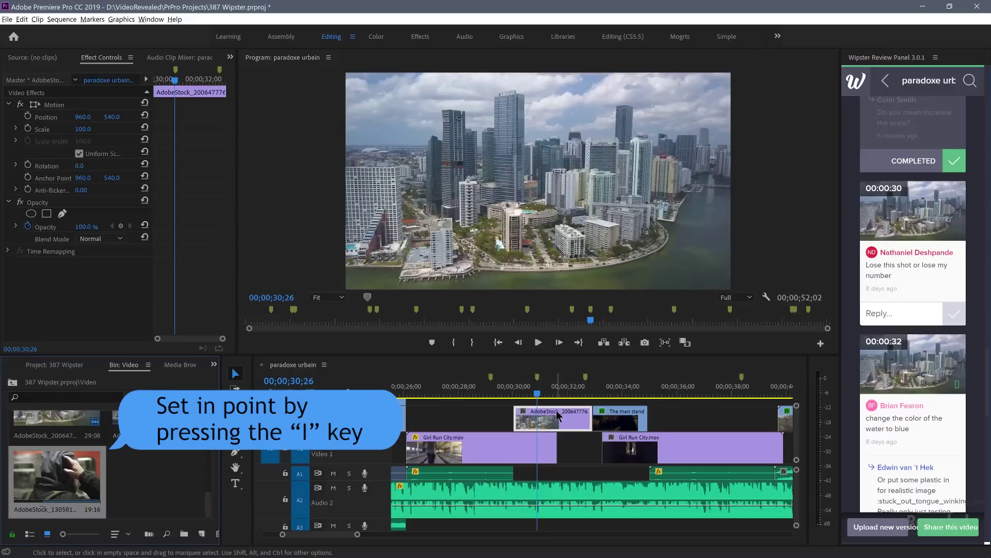
key("shift+3")
left_click_drag(59, 479, 634, 412)
left_click(511, 395)
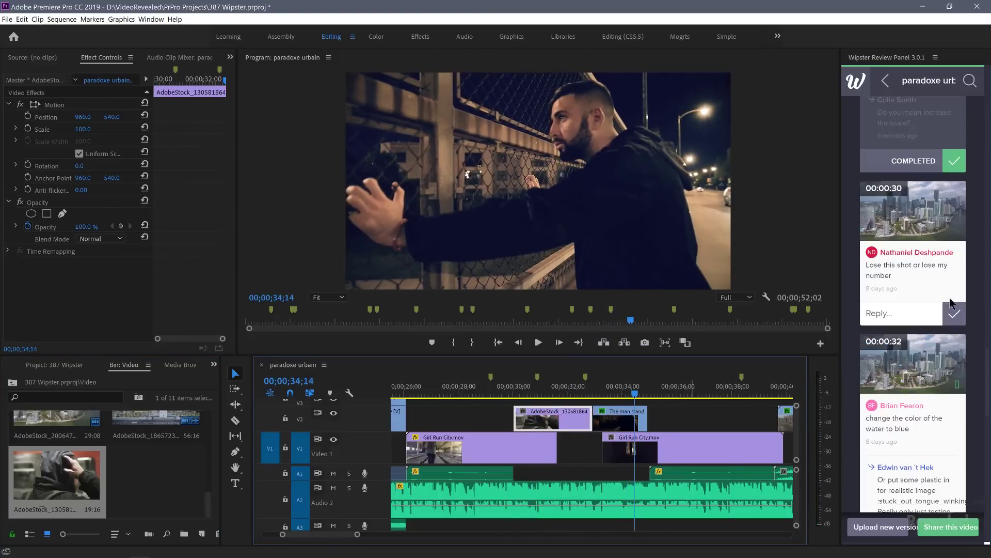
Mark the lose-this-shot and water-colour comments complete.
left_click(954, 314)
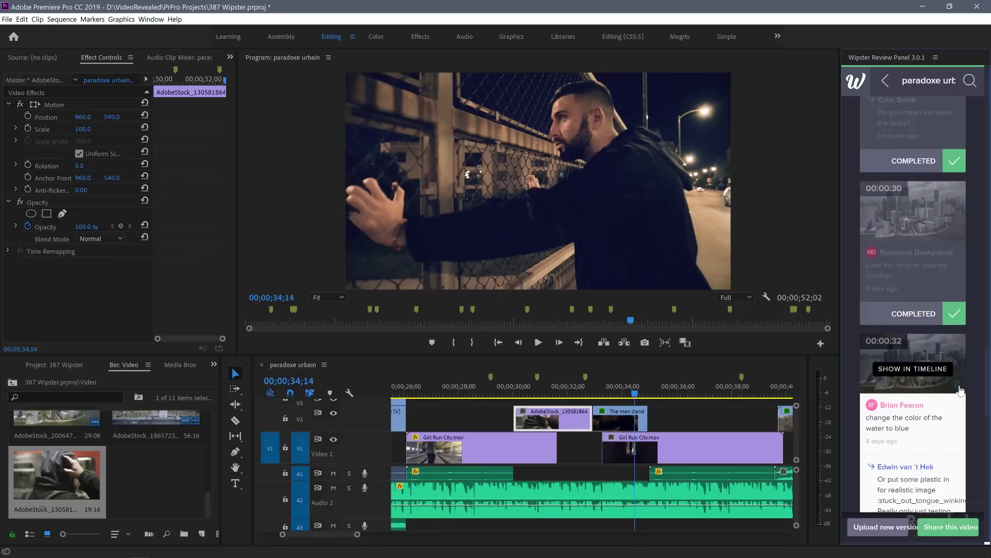
scroll(958, 380, "down", 2)
scroll(958, 380, "down", 3)
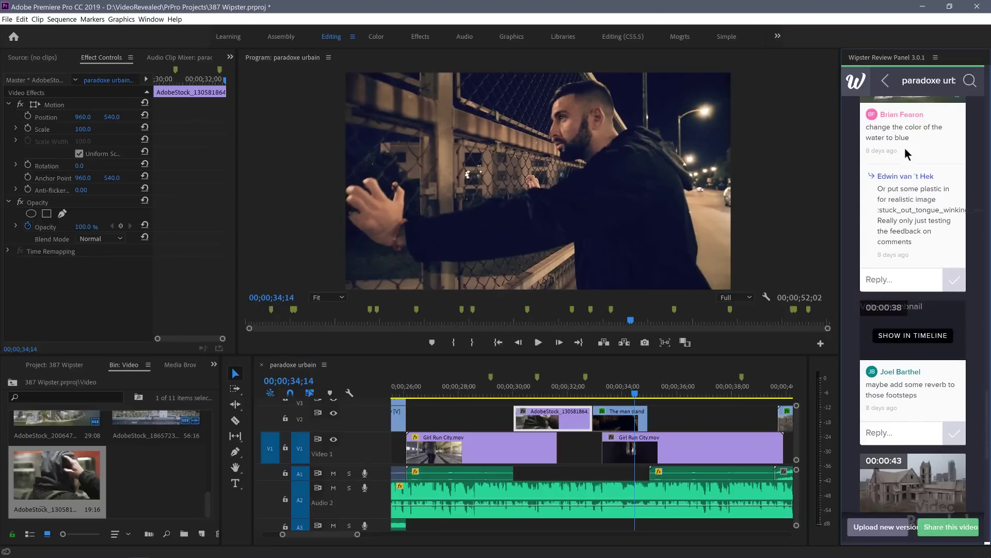
left_click(954, 279)
scroll(952, 300, "down", 3)
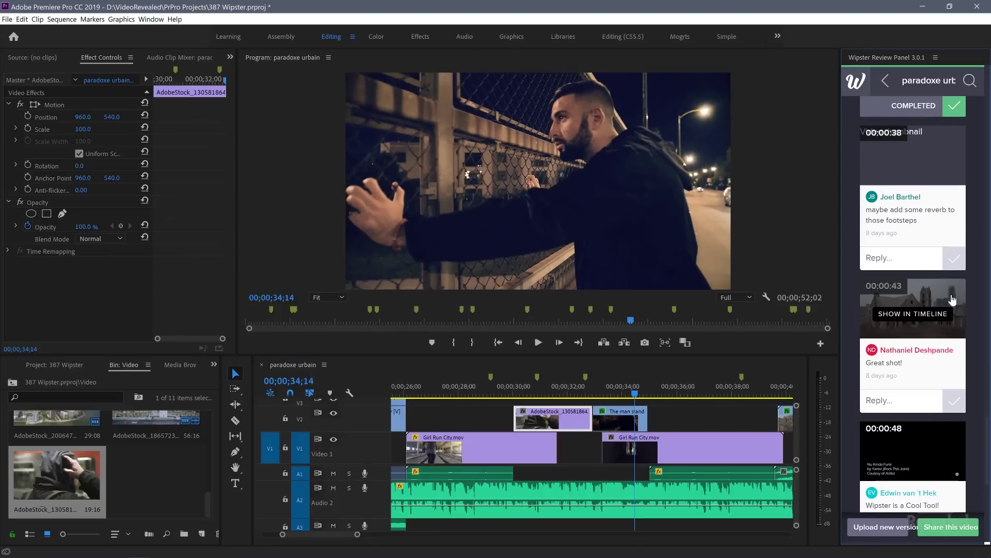
Jump to the reverb comment at 38;10, select Female Breathing.wav, and widen the effect settings.
mouse_move(906, 162)
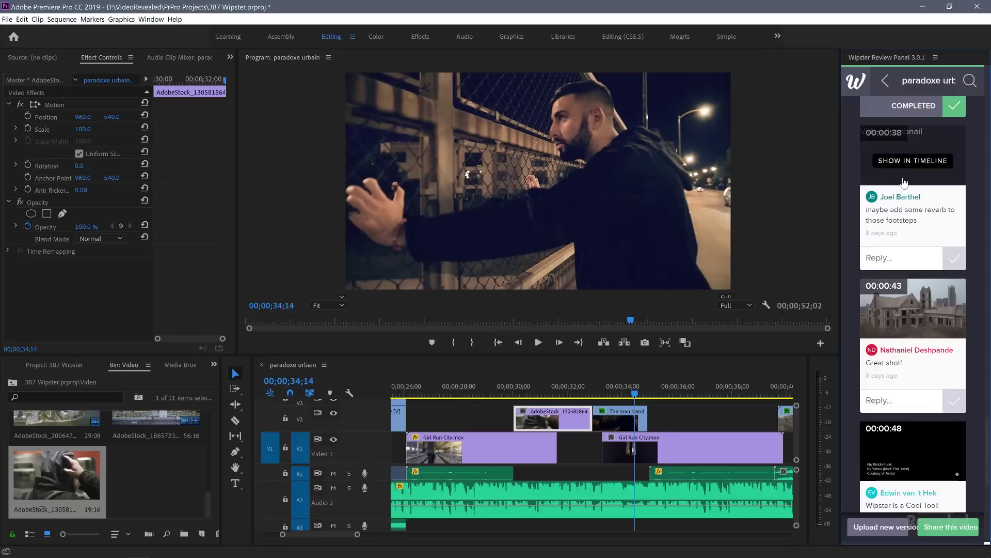
left_click(905, 182)
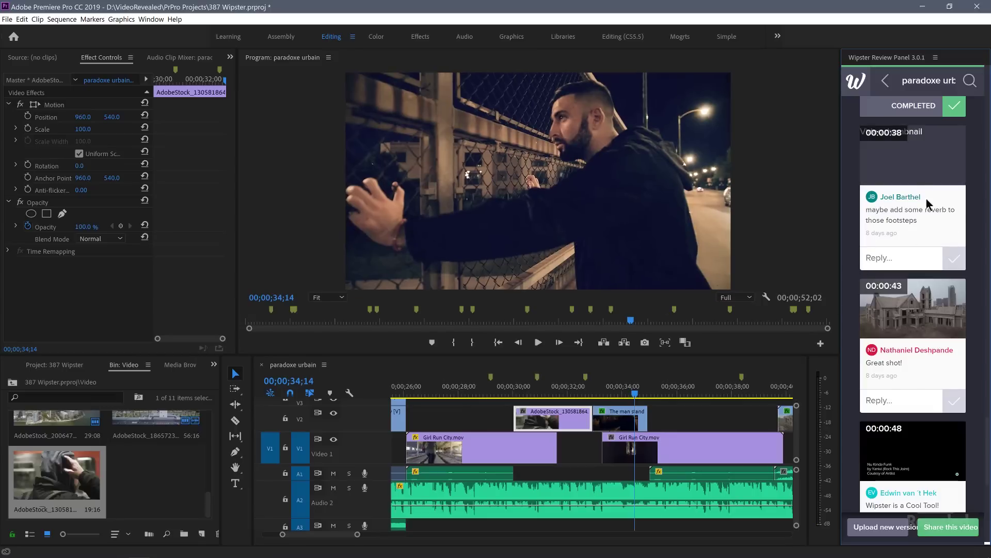
left_click(909, 162)
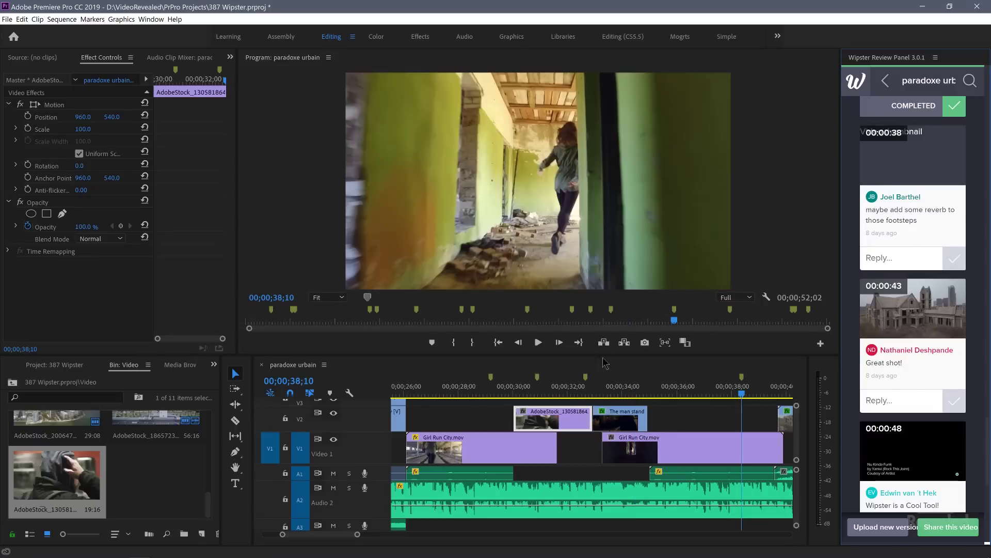
left_click(717, 475)
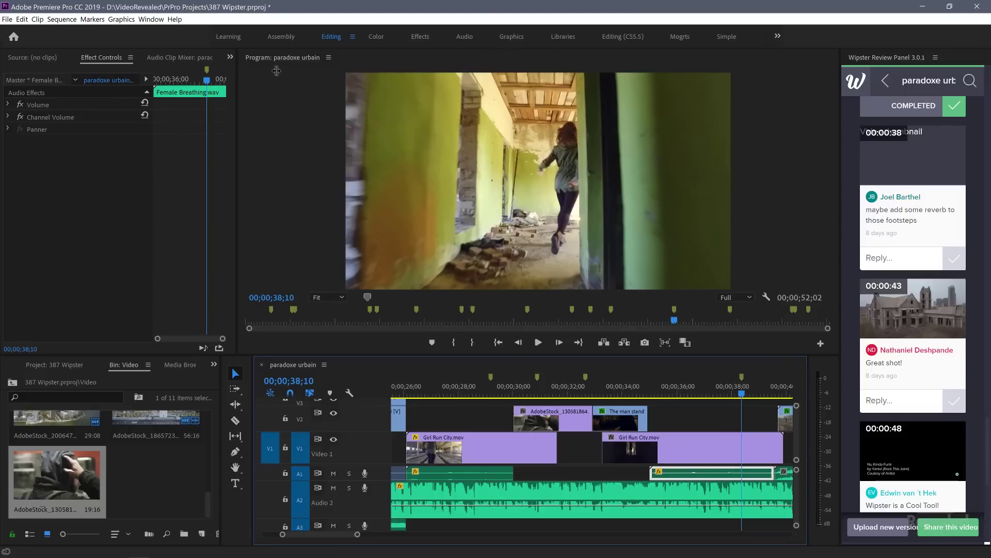
left_click_drag(276, 71, 352, 85)
Raise the track's Studio Reverb Wet level to 85.7% in the Audio Track Mixer.
left_click(339, 58)
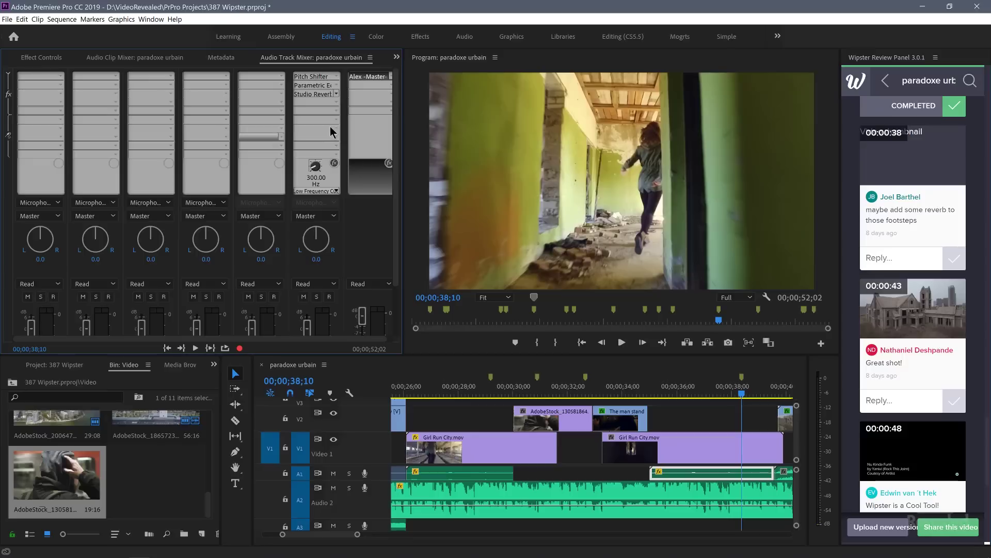
left_click(317, 94)
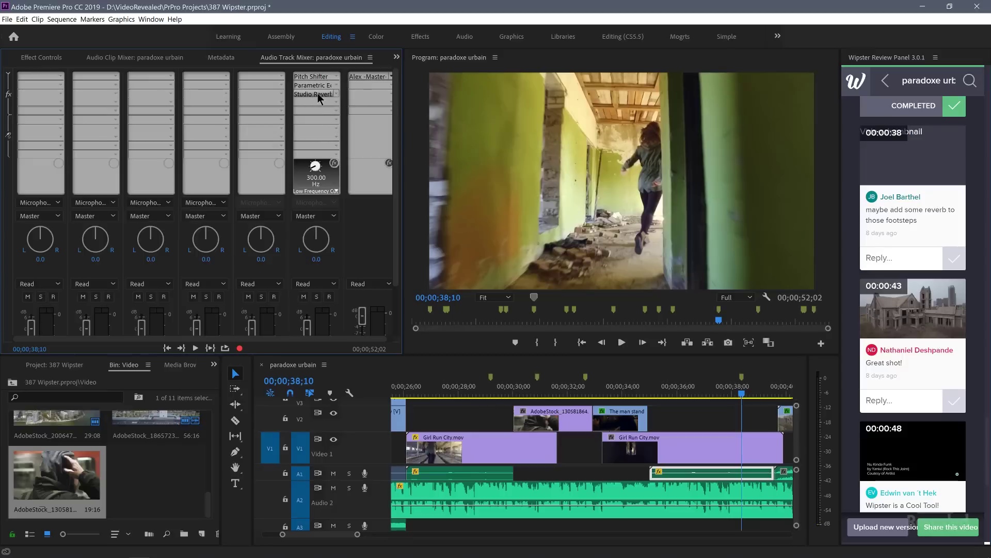
double_click(317, 94)
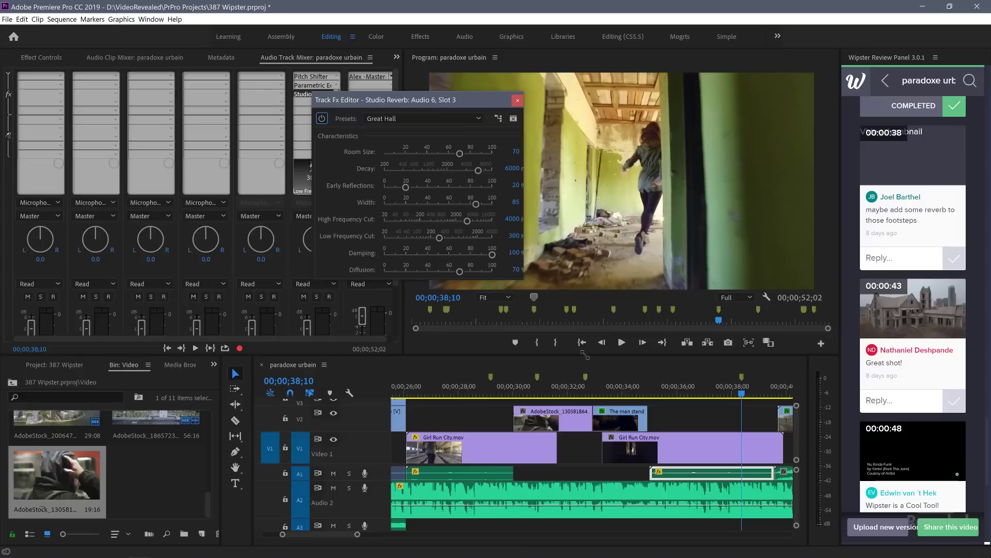
left_click_drag(585, 355, 653, 429)
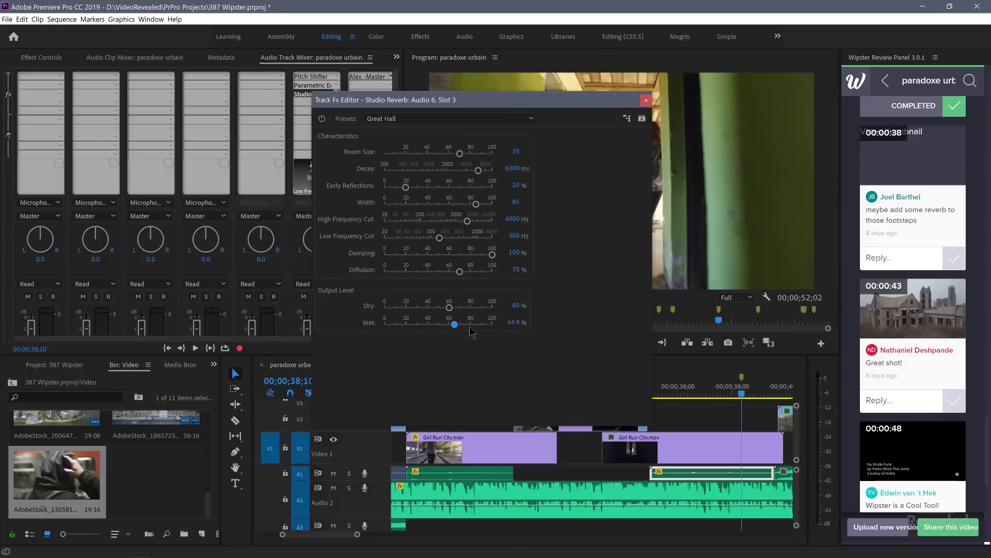
left_click_drag(454, 323, 477, 327)
left_click(646, 102)
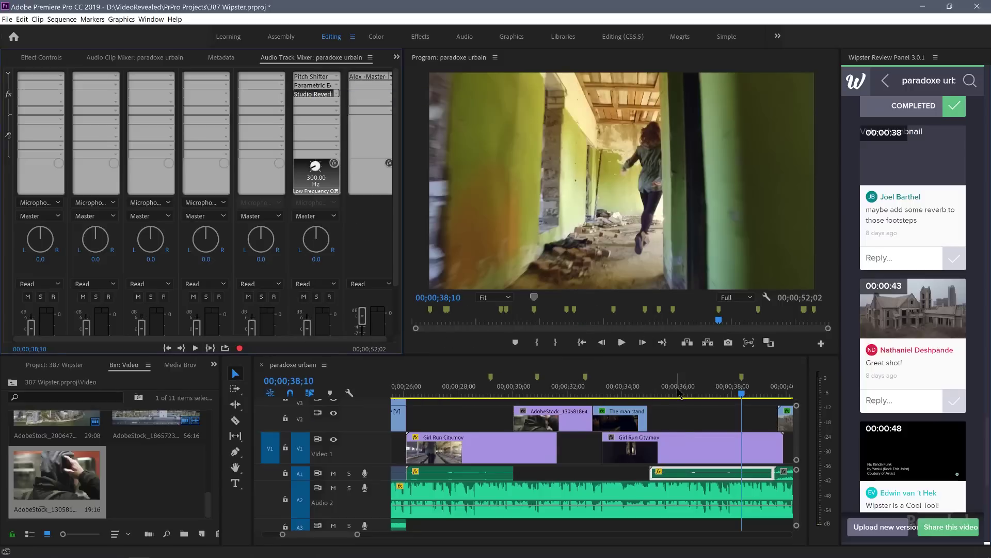
Play back from about 35;18 to hear the reverb change.
left_click_drag(741, 393, 668, 413)
key("space")
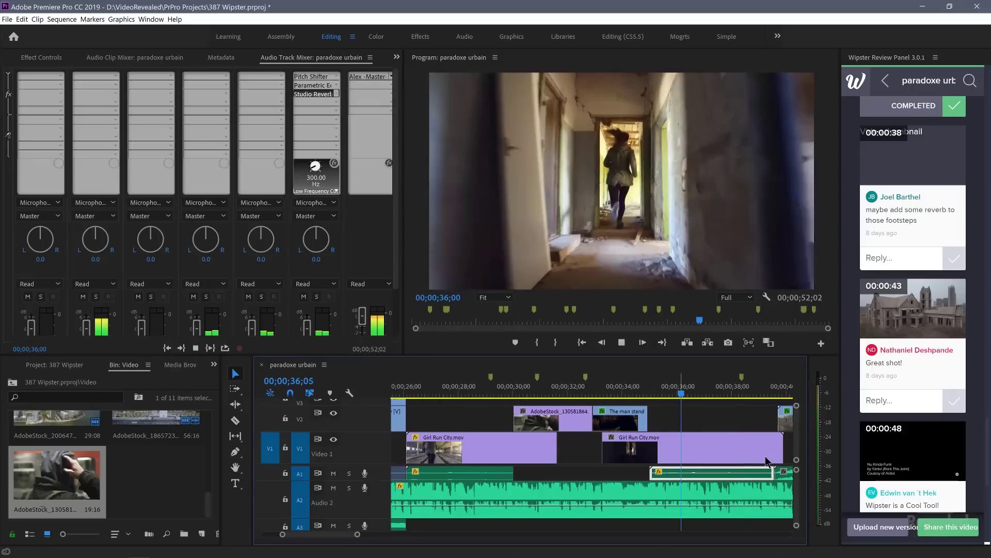
key("space")
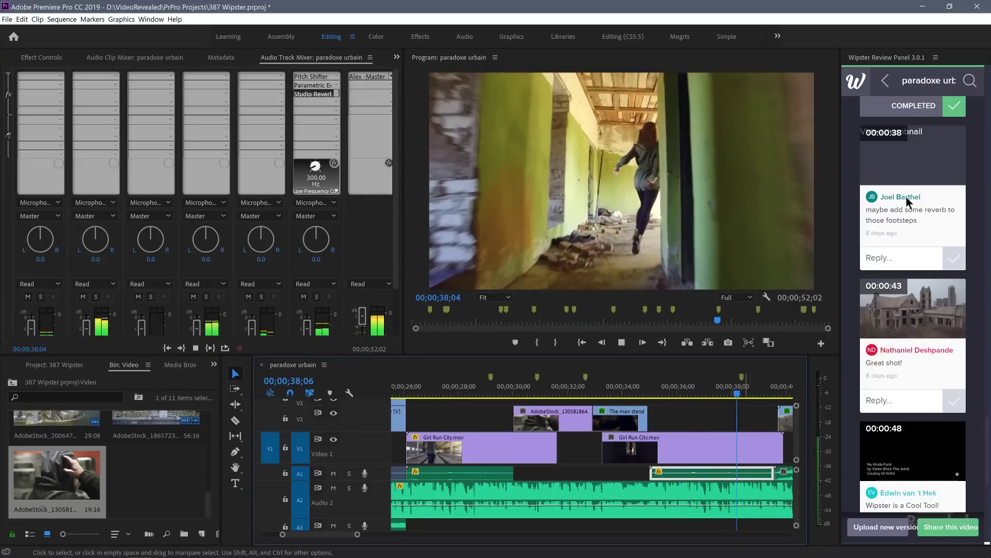
Mark the reverb, 'Great shot!' and 'Wipster is a Cool Tool!' comments done, then jump to 00:00:49.
left_click(954, 262)
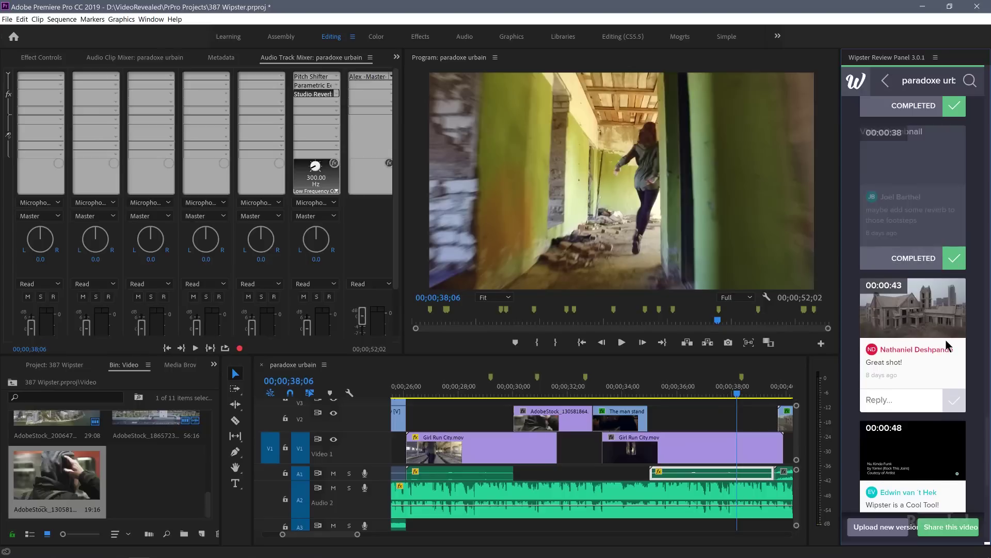
left_click(953, 342)
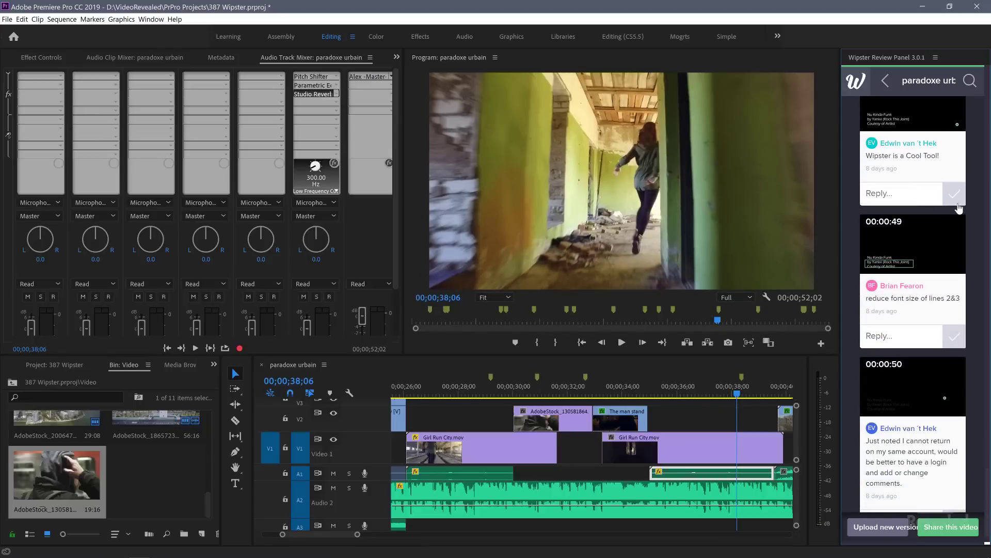
left_click(954, 195)
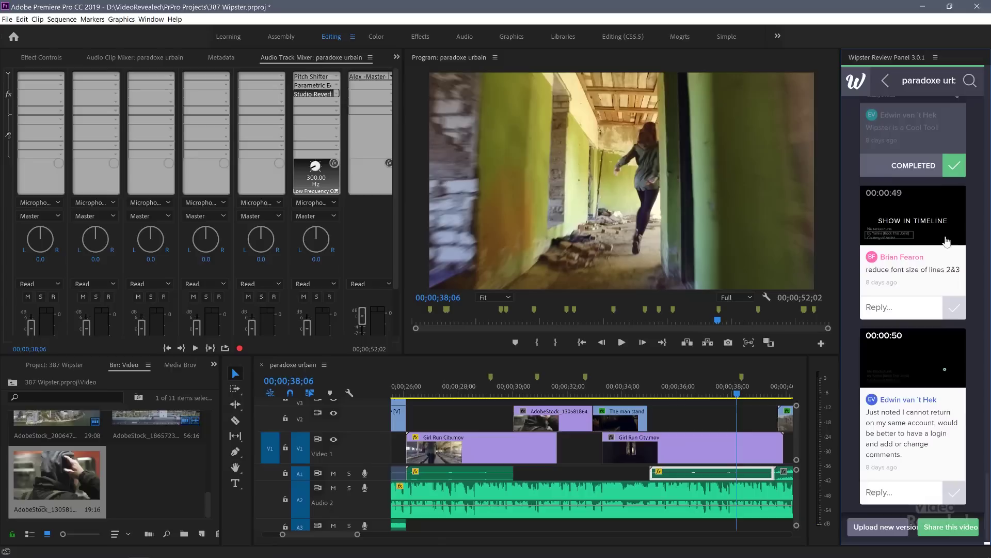
left_click(946, 241)
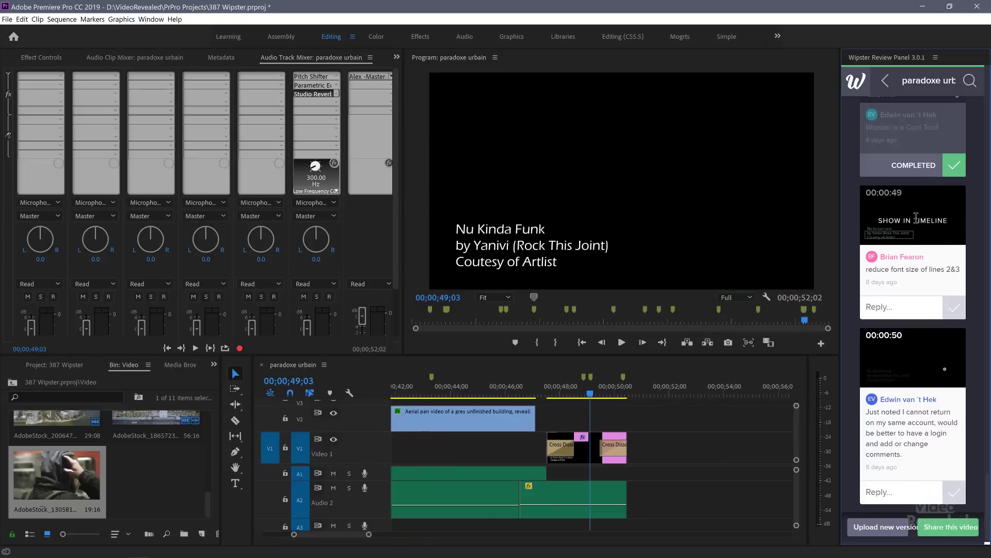
Select the second and third lines of the credit title text.
left_click(453, 252)
left_click(462, 248)
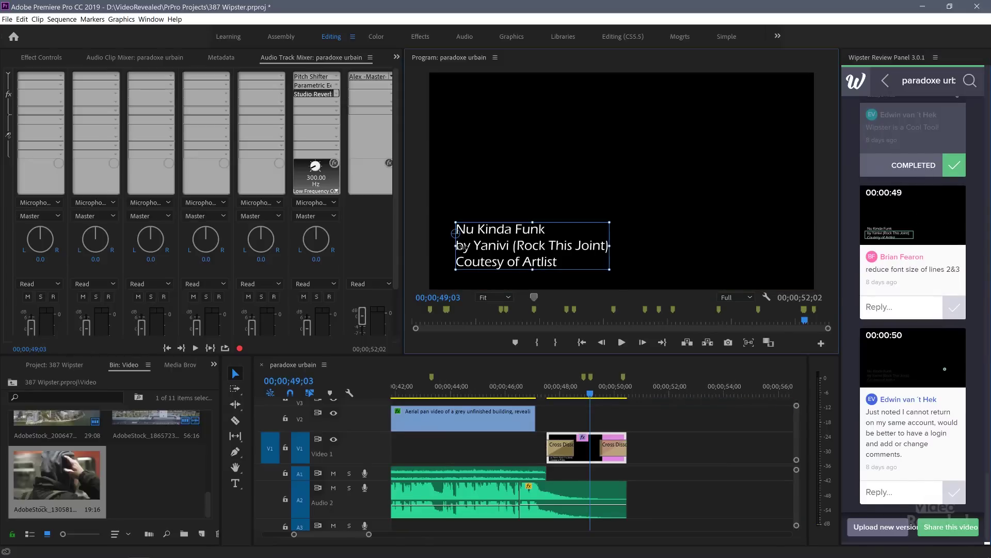
double_click(469, 251)
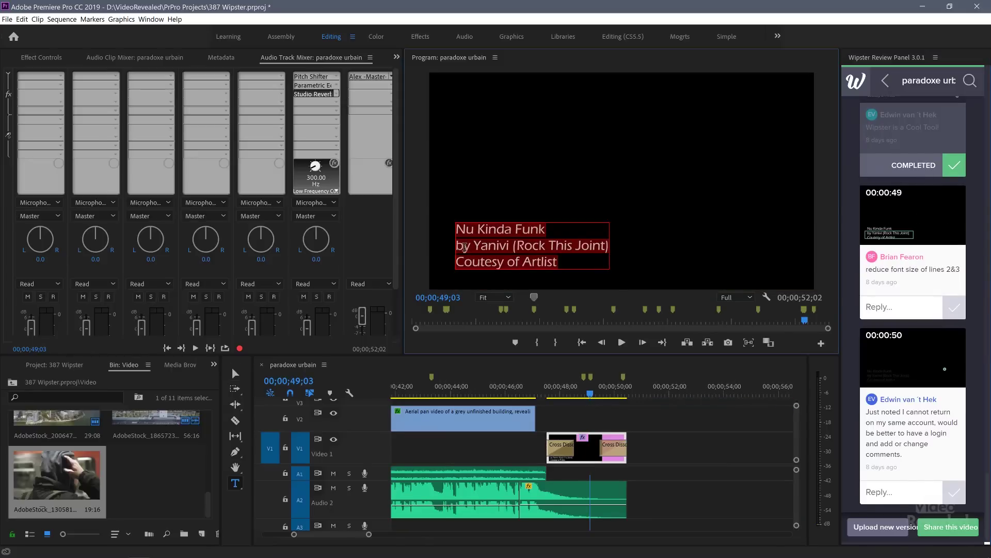
triple_click(483, 251)
left_click(569, 264)
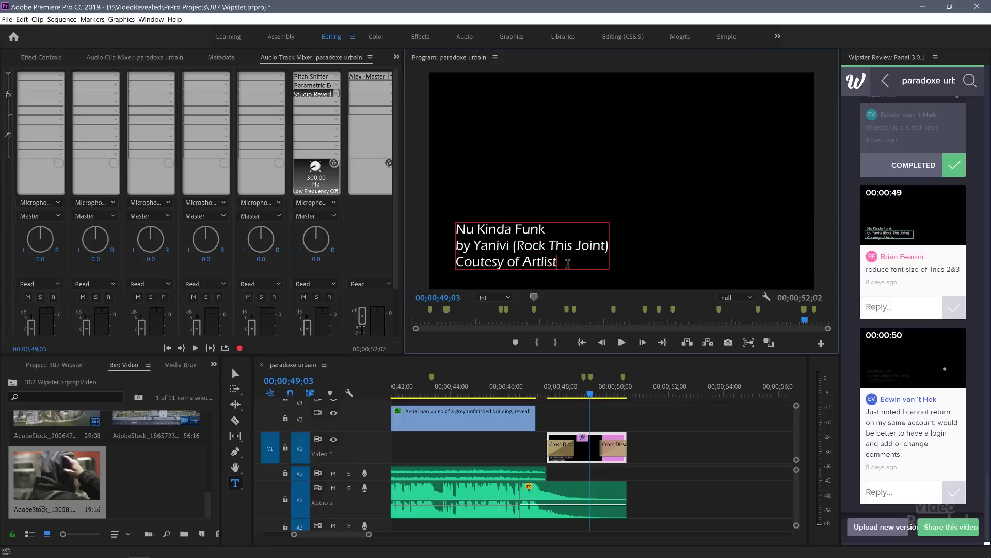
left_click_drag(568, 263, 452, 250)
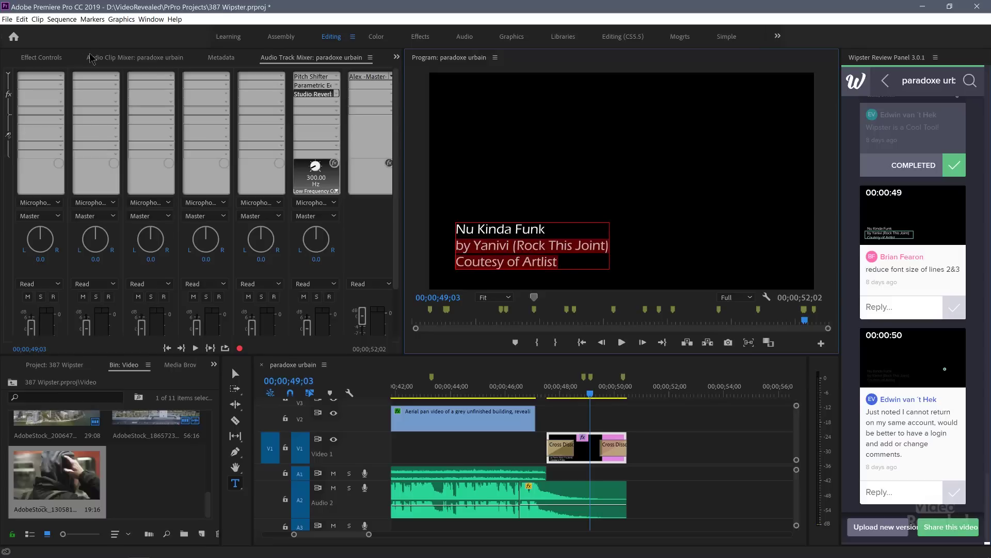
Set the selected credit lines' Source Text font size to 48.
left_click(42, 58)
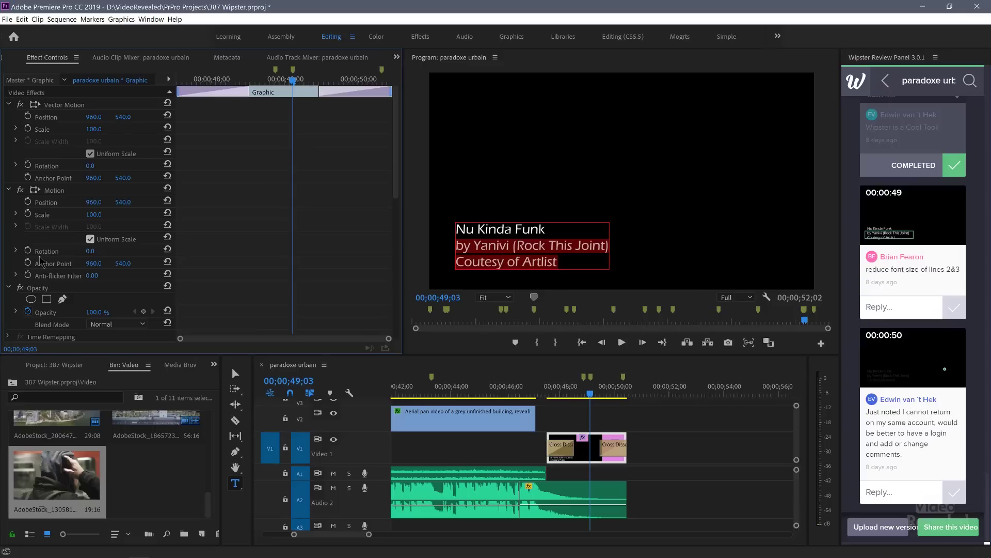
left_click(9, 104)
left_click(8, 153)
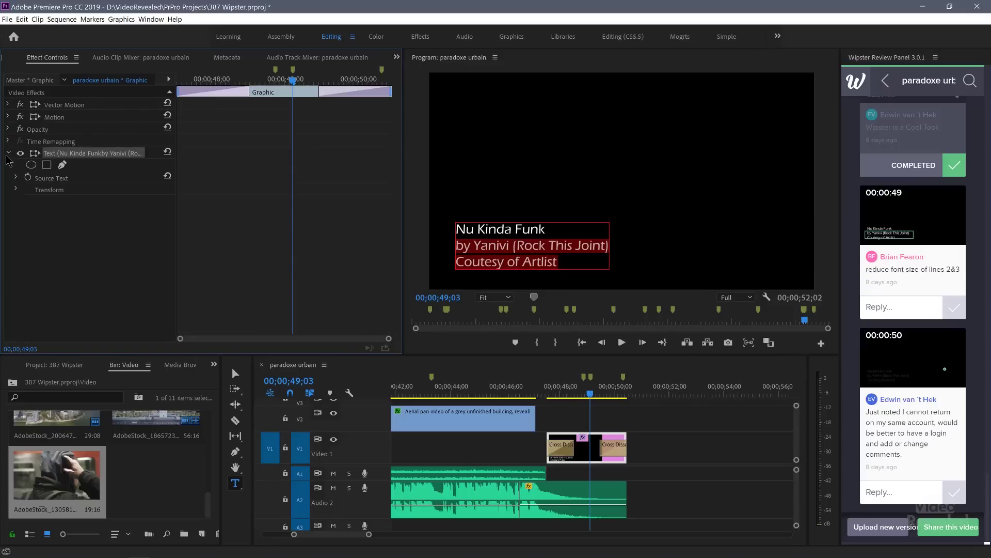
left_click(16, 177)
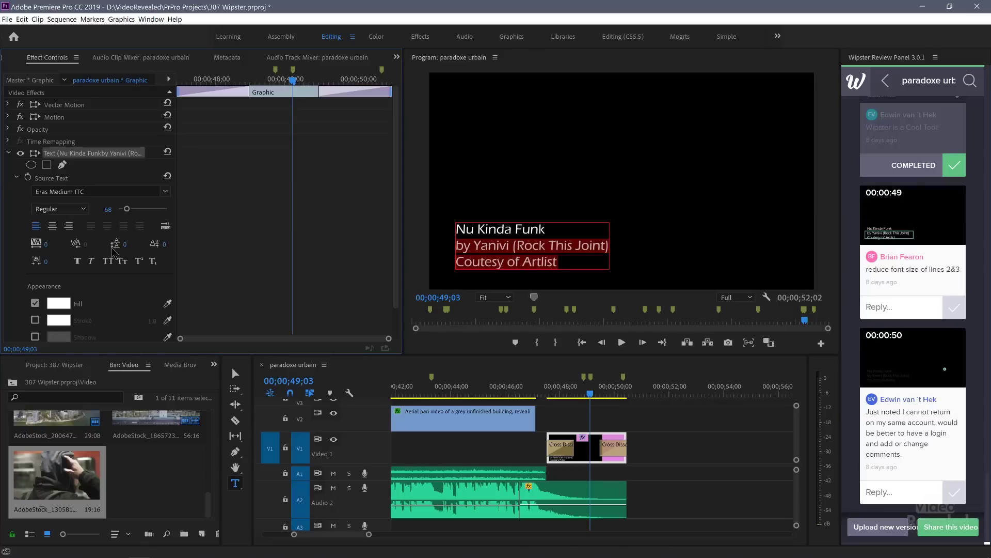
left_click_drag(127, 214, 123, 213)
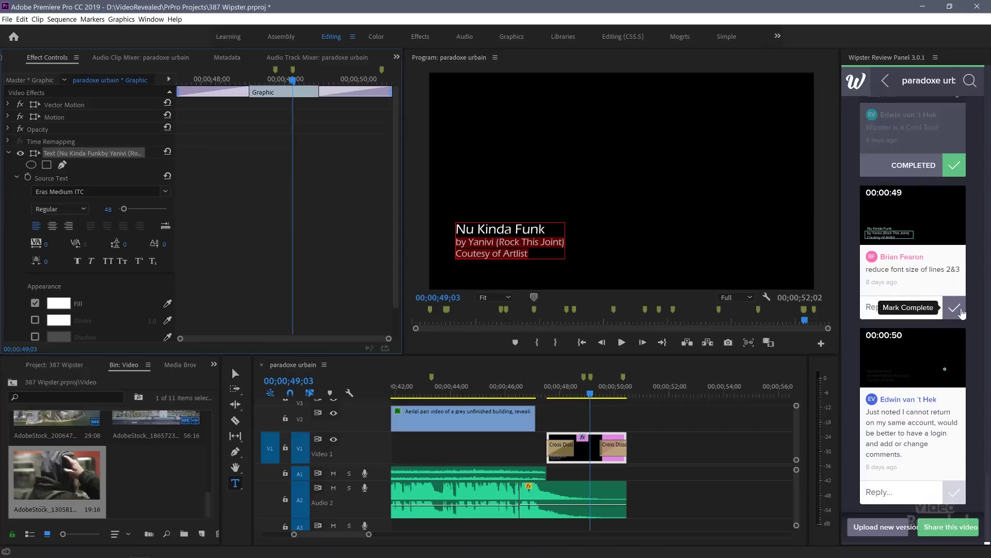
Mark the font-size and login comments completed.
left_click(953, 309)
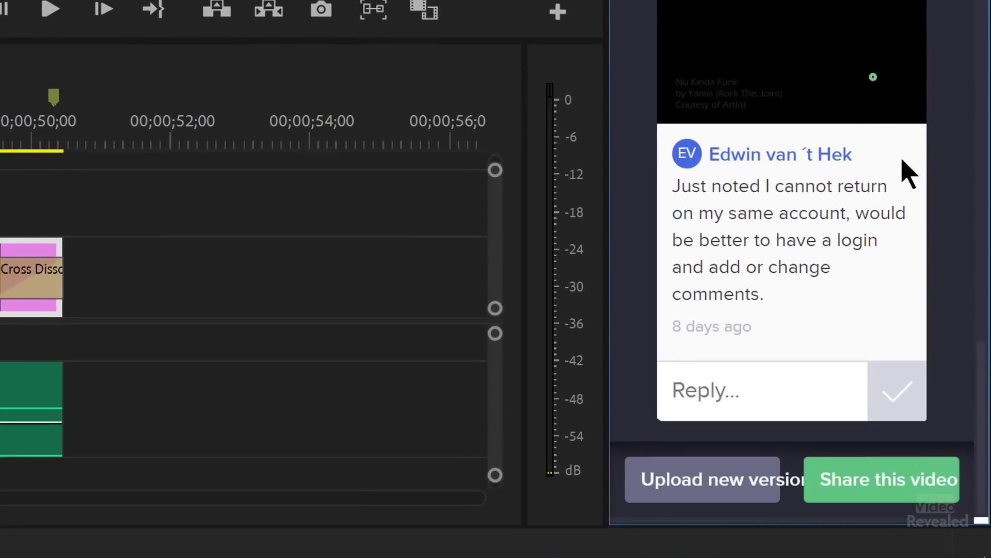
left_click(897, 408)
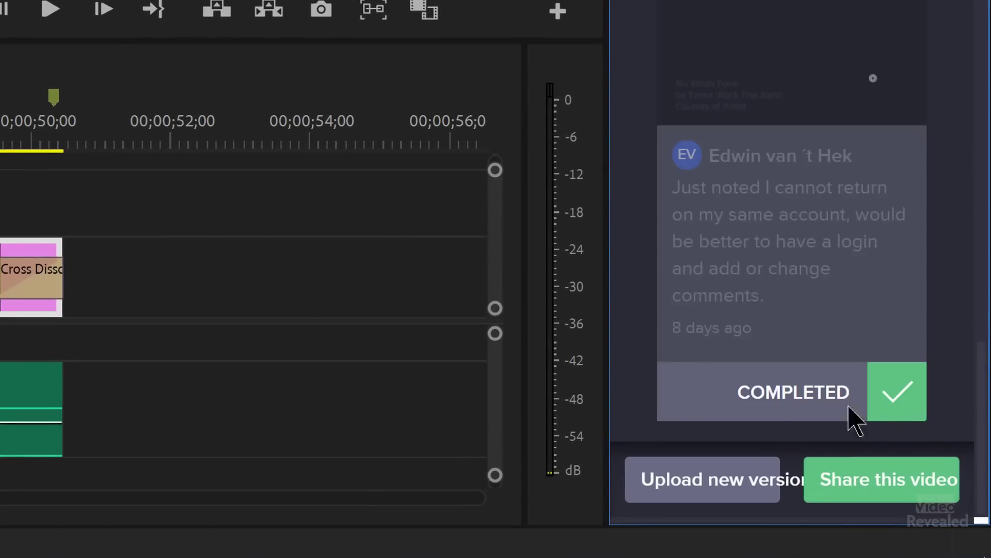
left_click_drag(609, 292, 497, 294)
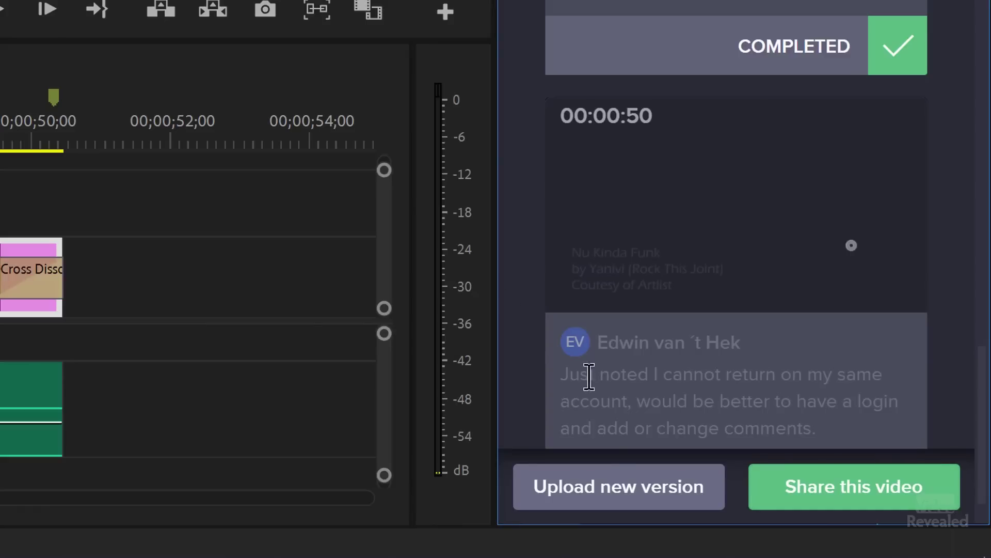
Upload a new paradoxe urbain version to Second Project with auto-share and an approval button enabled.
left_click(597, 497)
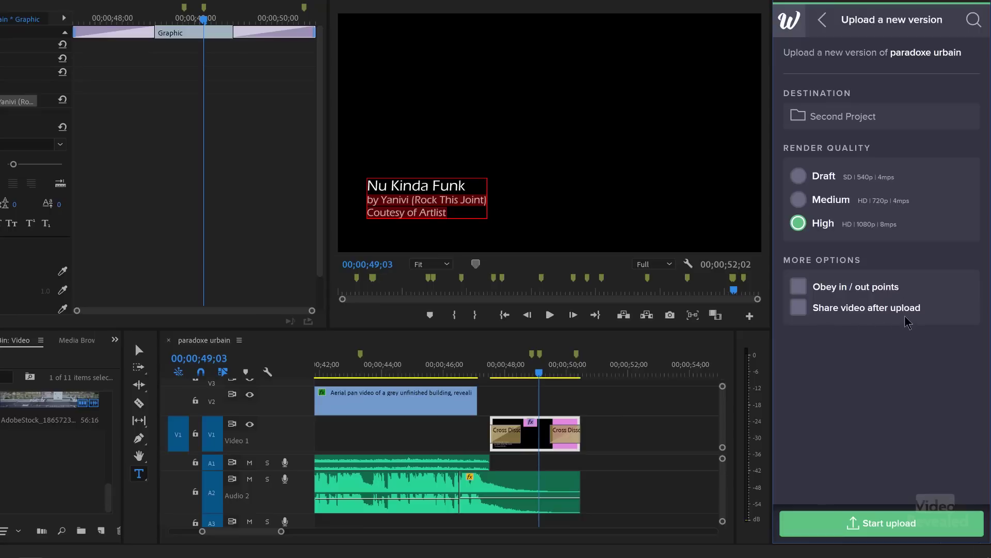
left_click(798, 307)
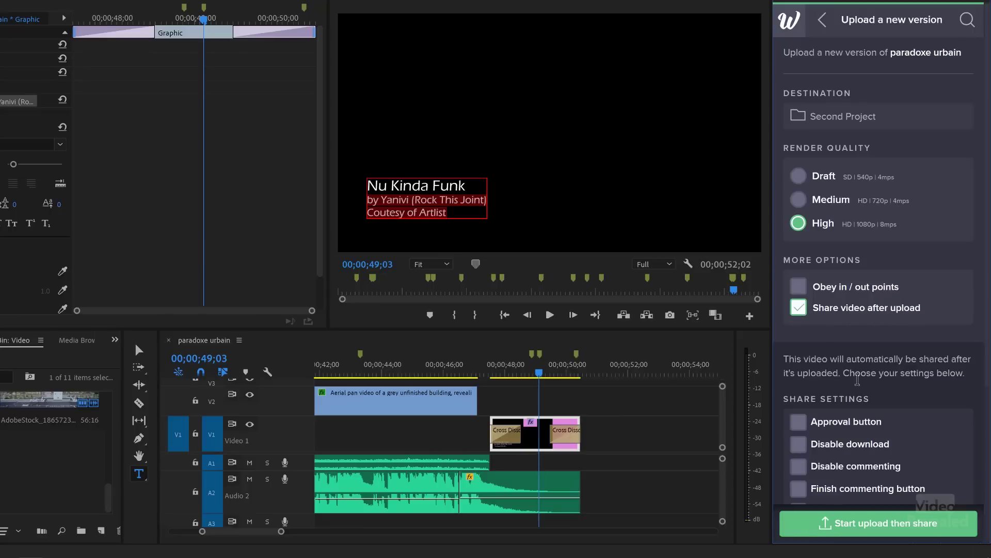
scroll(933, 390, "down", 3)
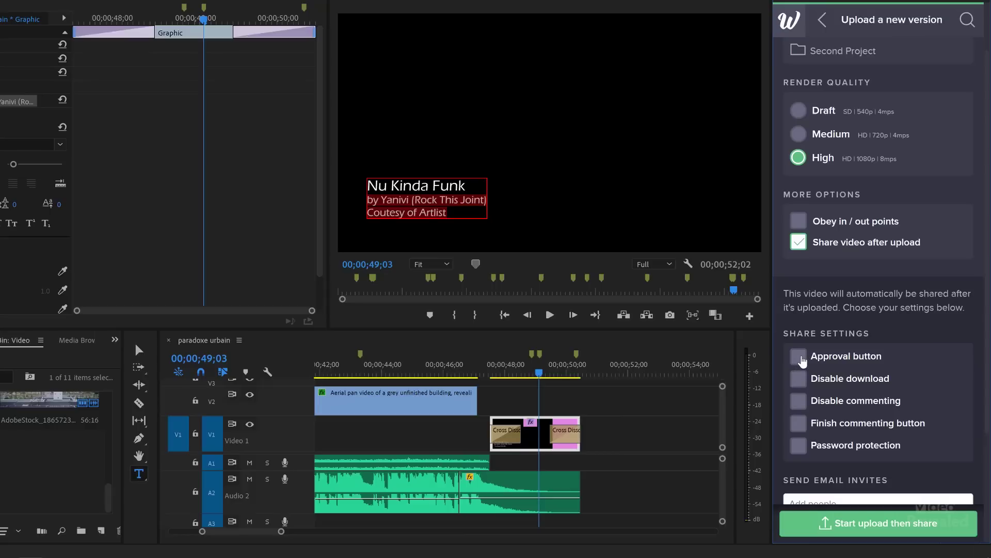
left_click(800, 359)
scroll(943, 420, "down", 6)
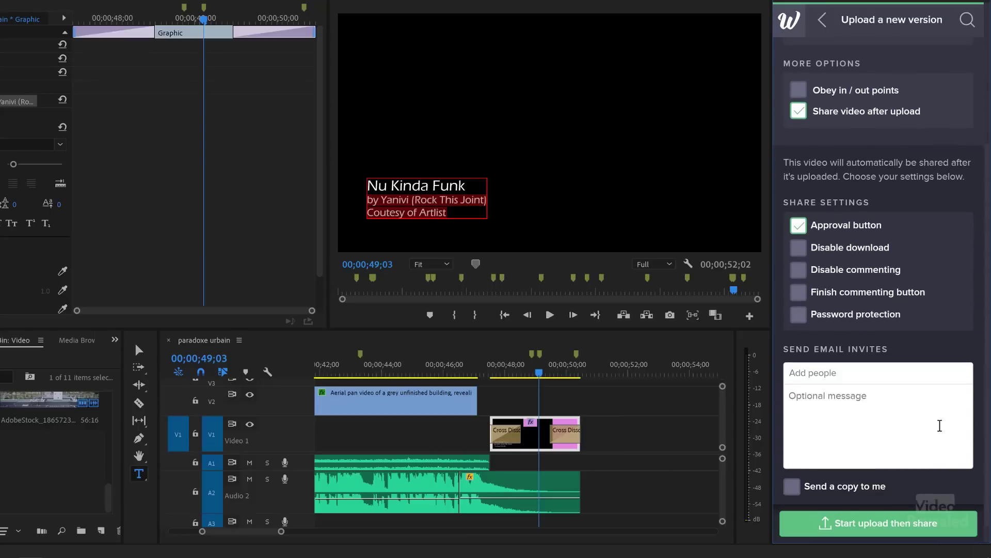
scroll(847, 429, "down", 1)
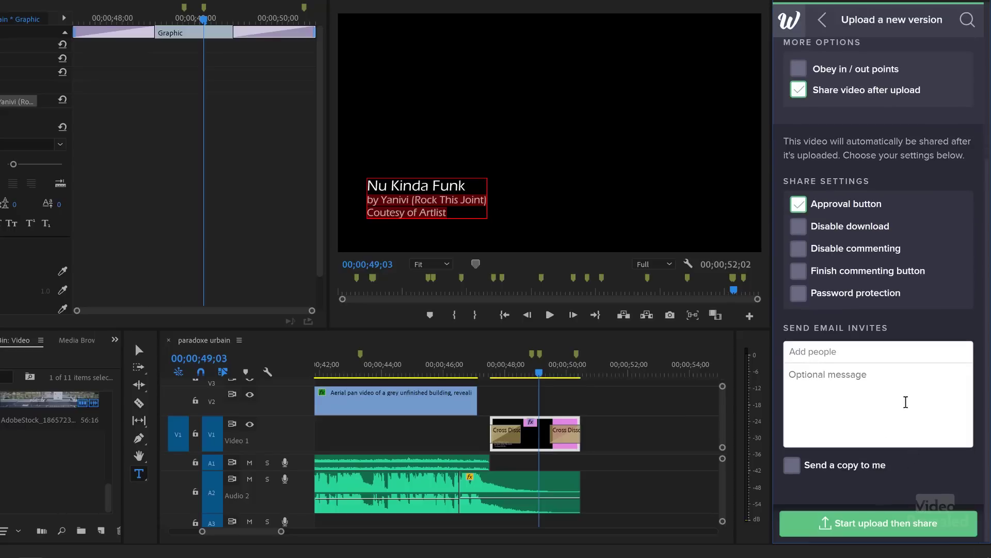
left_click(901, 527)
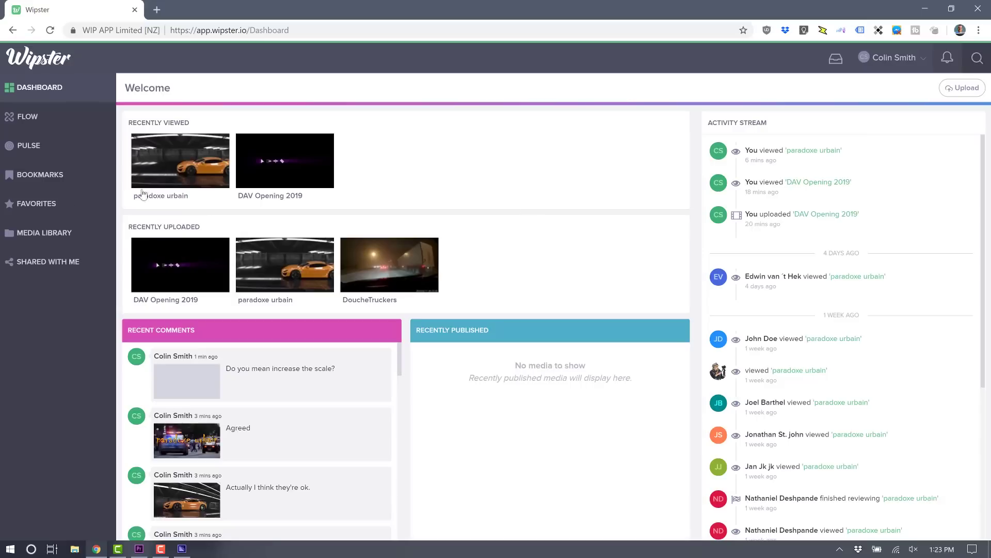
From the Second Project folder, email paradoxe urbain V2 for review to the previous version's five reviewers.
left_click(41, 236)
left_click(47, 277)
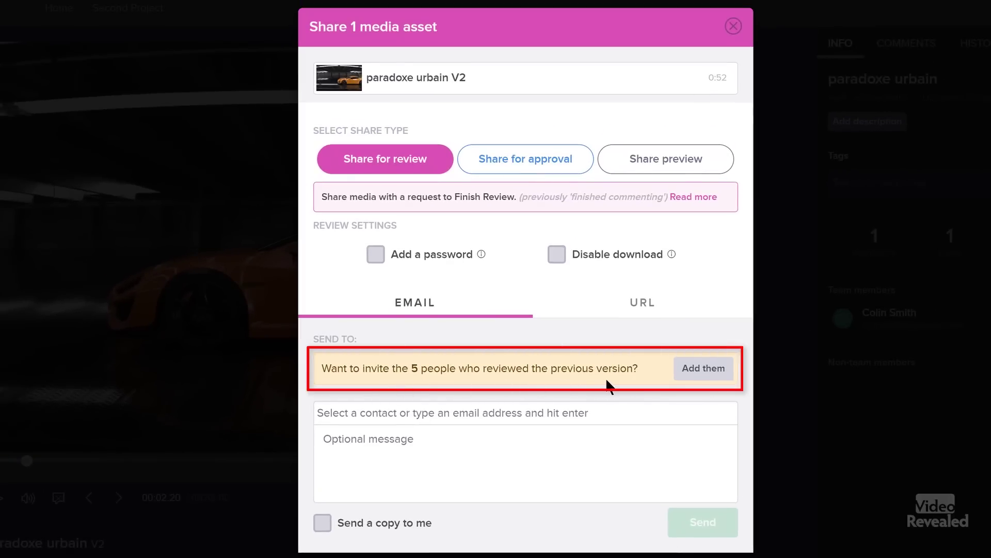
left_click(710, 369)
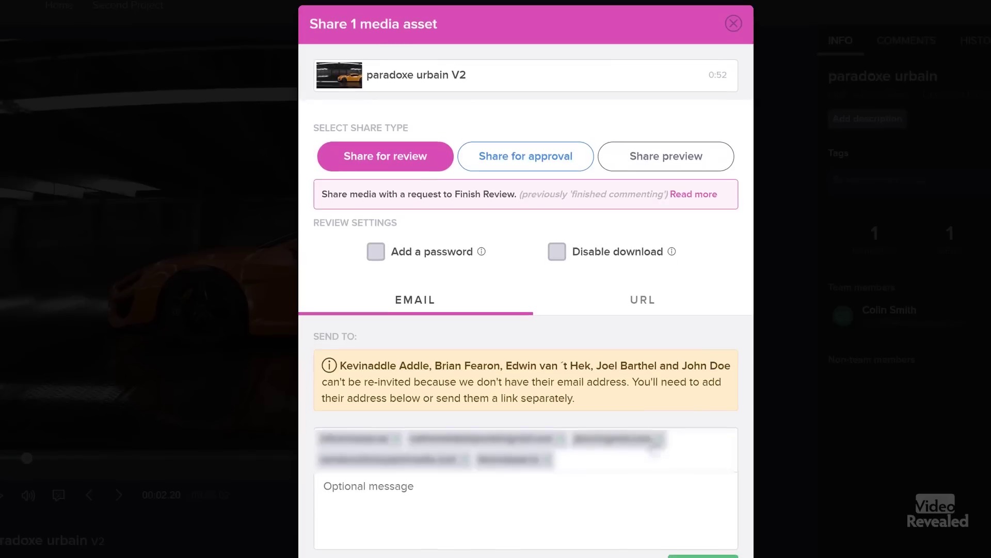
left_click(705, 535)
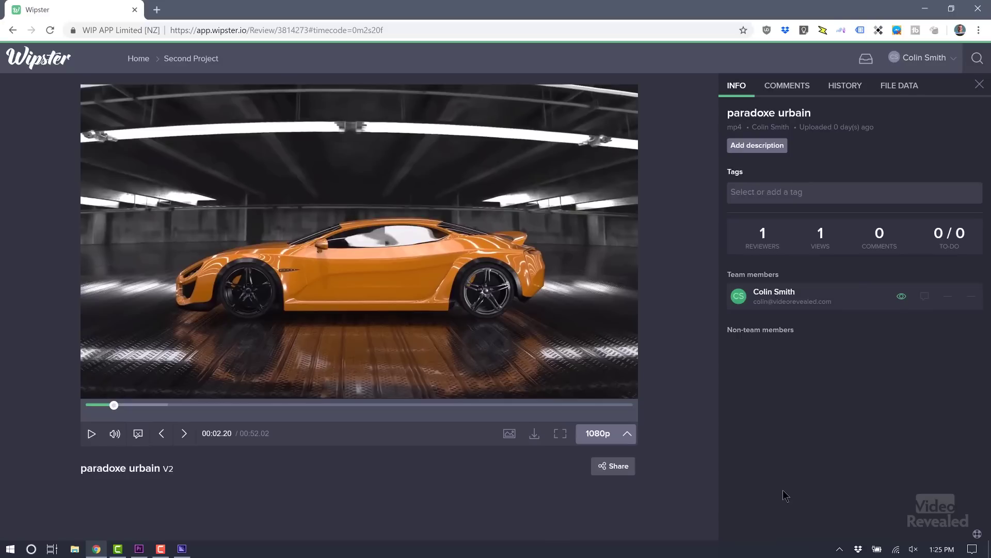
Open Manage share links from the account menu, close it, and return to the Dashboard.
left_click(949, 60)
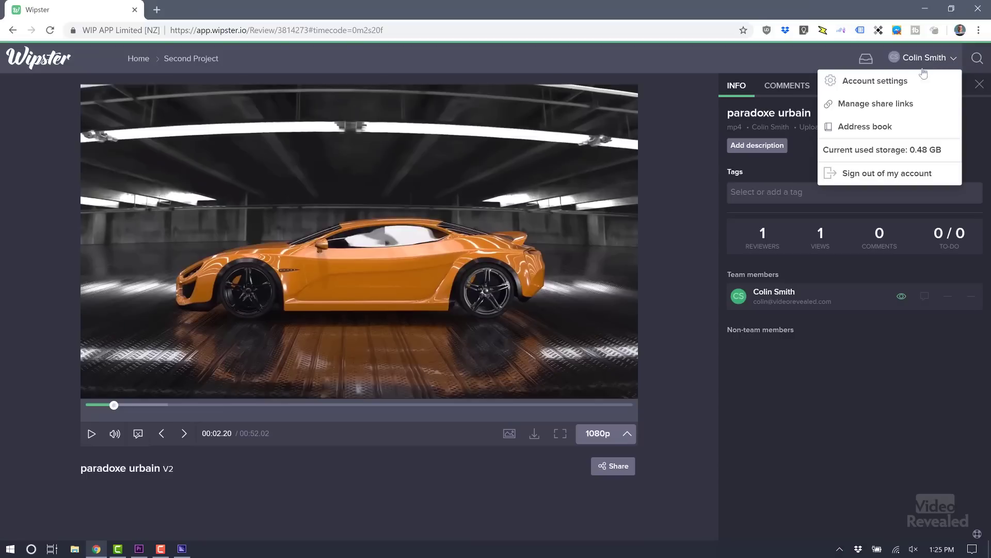
left_click(905, 105)
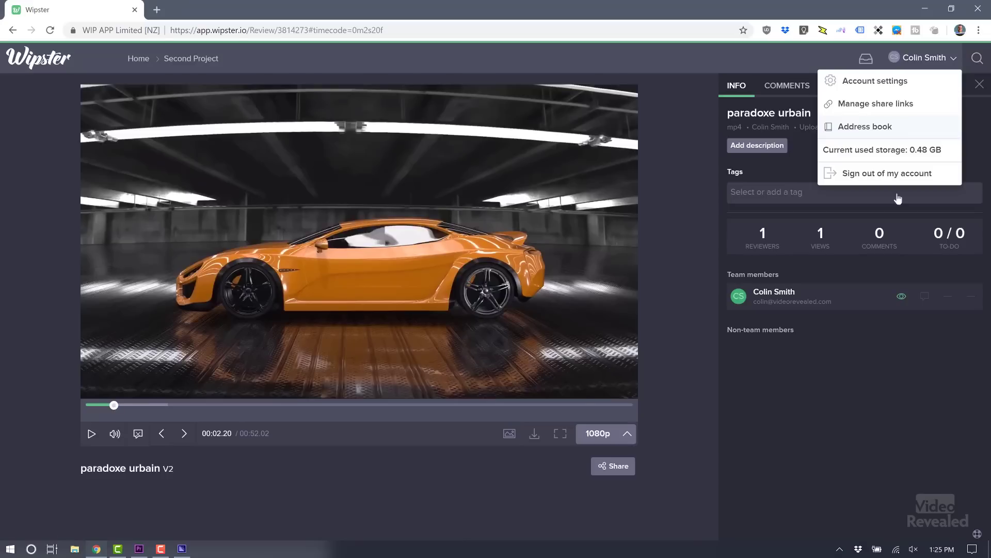
left_click(904, 364)
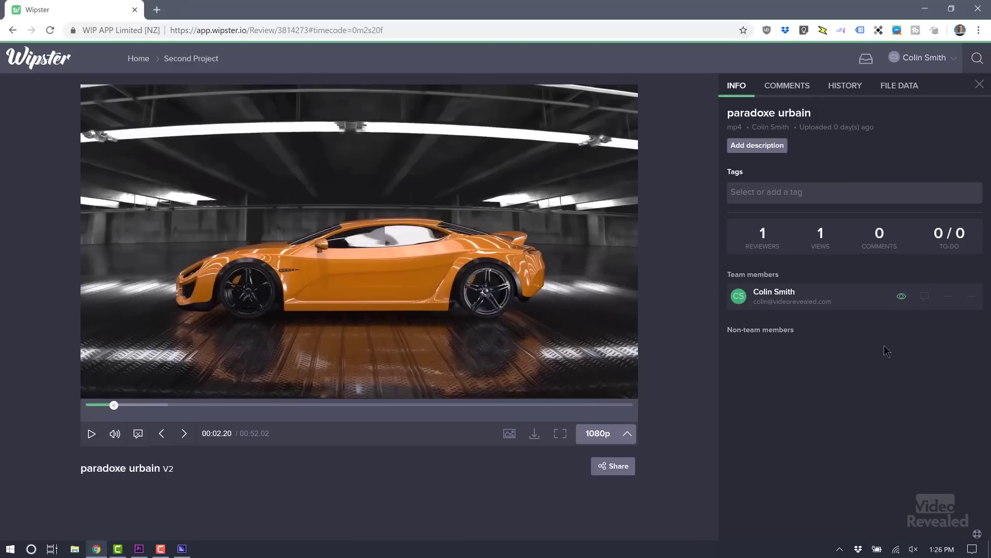
left_click(28, 69)
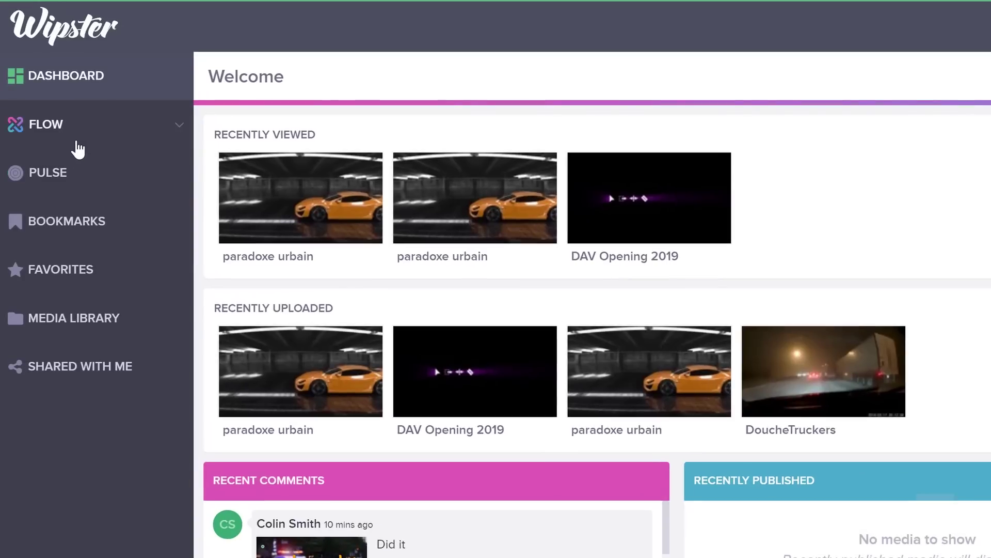
Expand the Flow and Pulse sections to show Ready to Publish and Published.
left_click(47, 126)
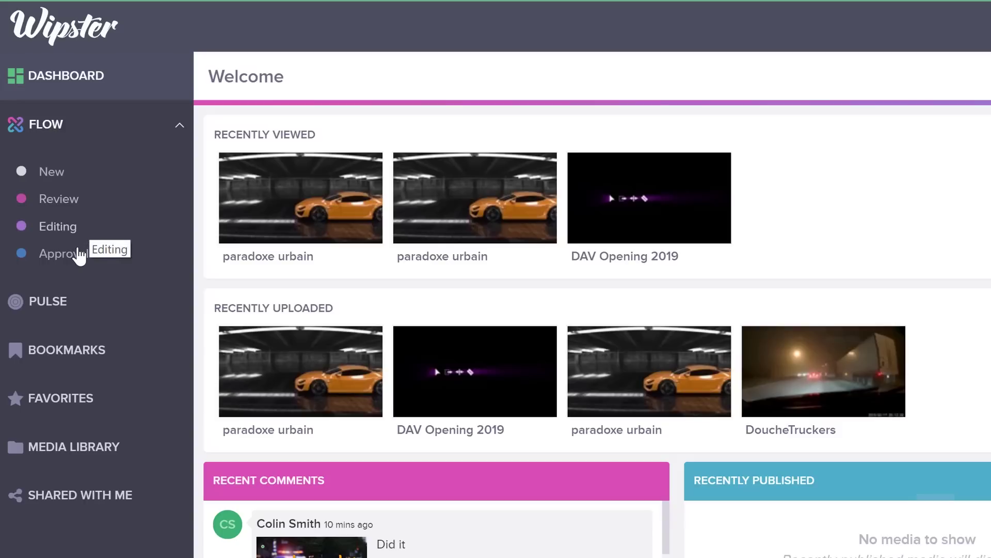
left_click(63, 306)
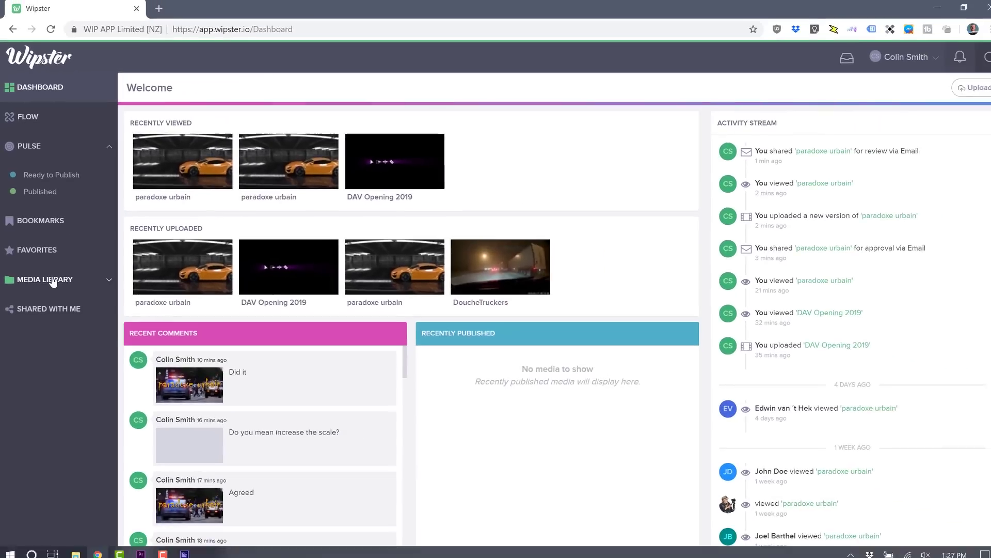
Open paradoxe urbain from the Second Project folder in the Media Library.
left_click(87, 395)
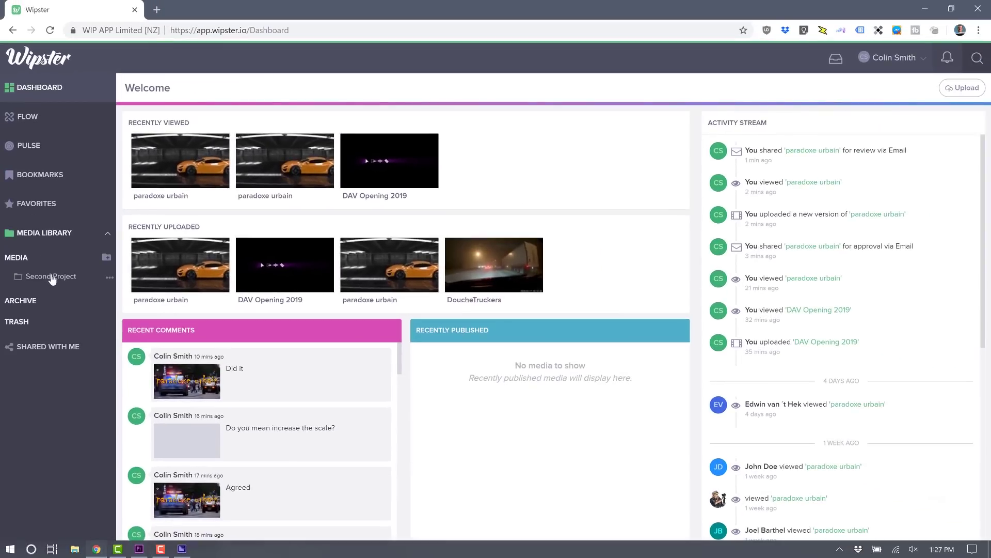
left_click(52, 277)
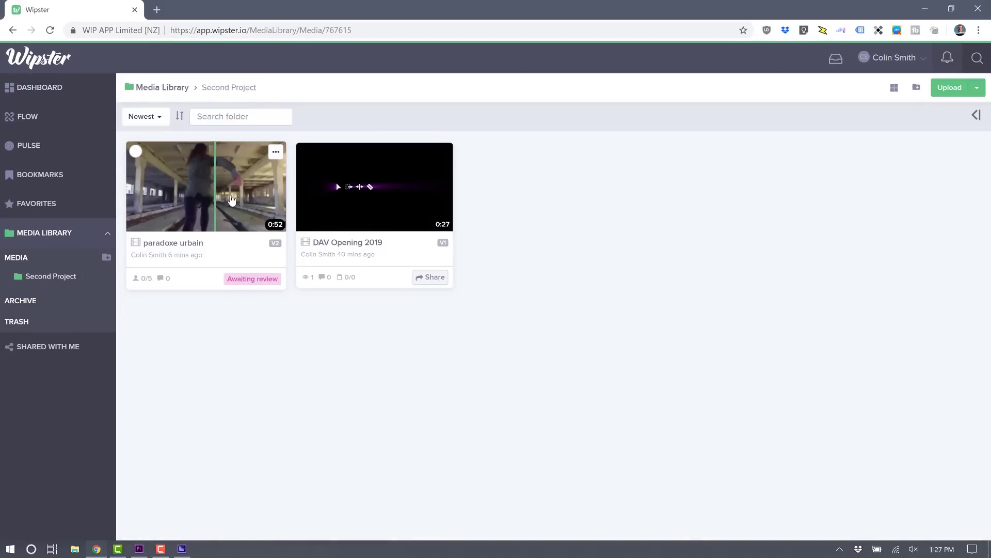
left_click(232, 201)
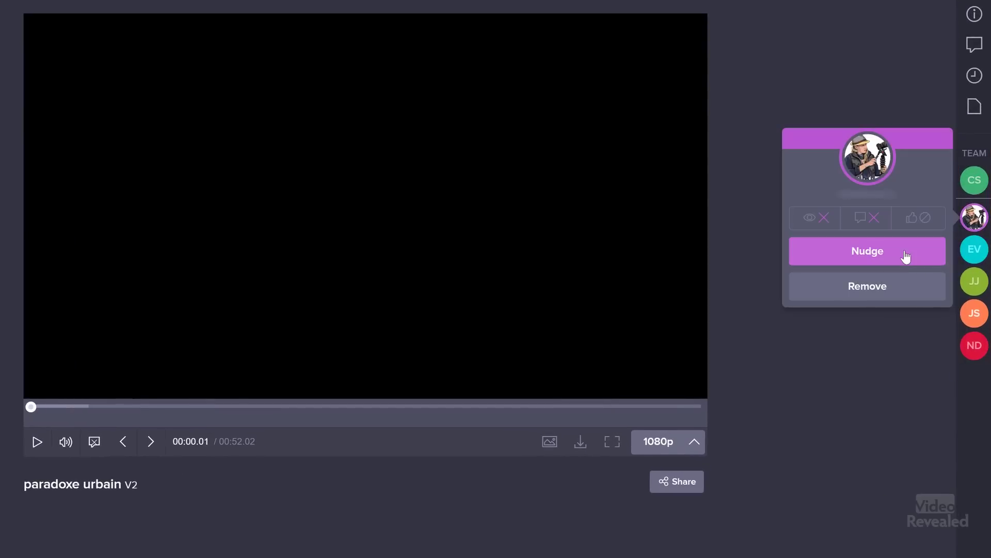
Nudge each of the four pending reviewers in the Team column with a feedback reminder email.
left_click(974, 249)
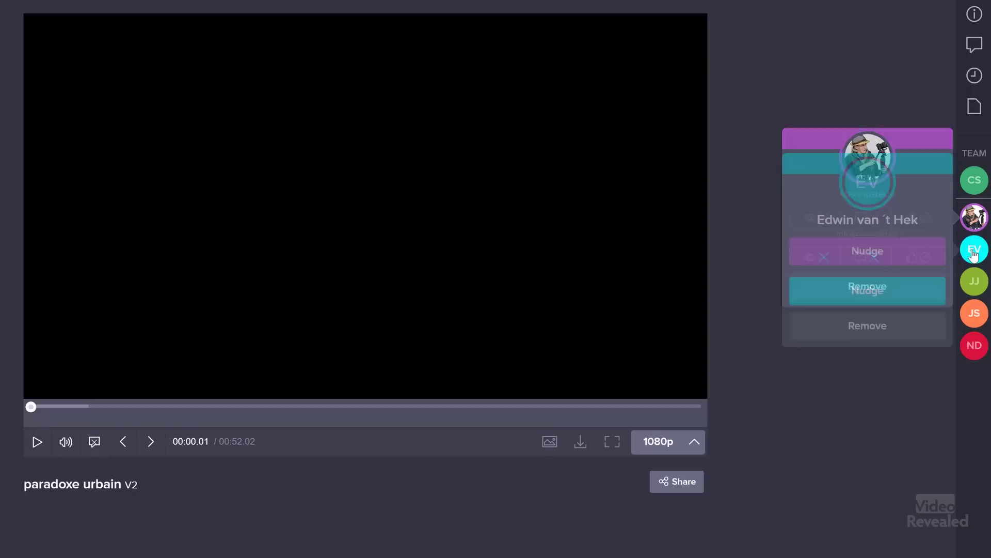
left_click(902, 293)
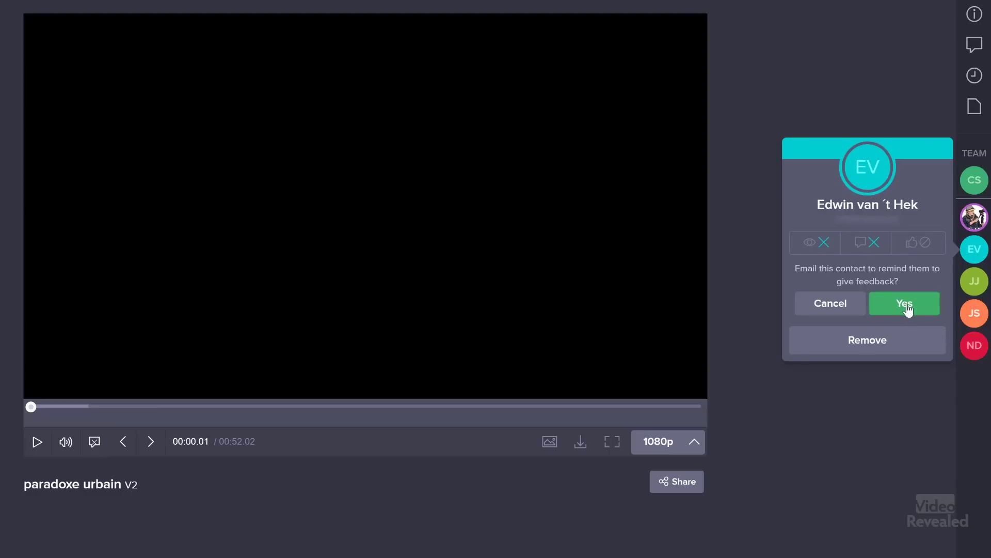
left_click(908, 309)
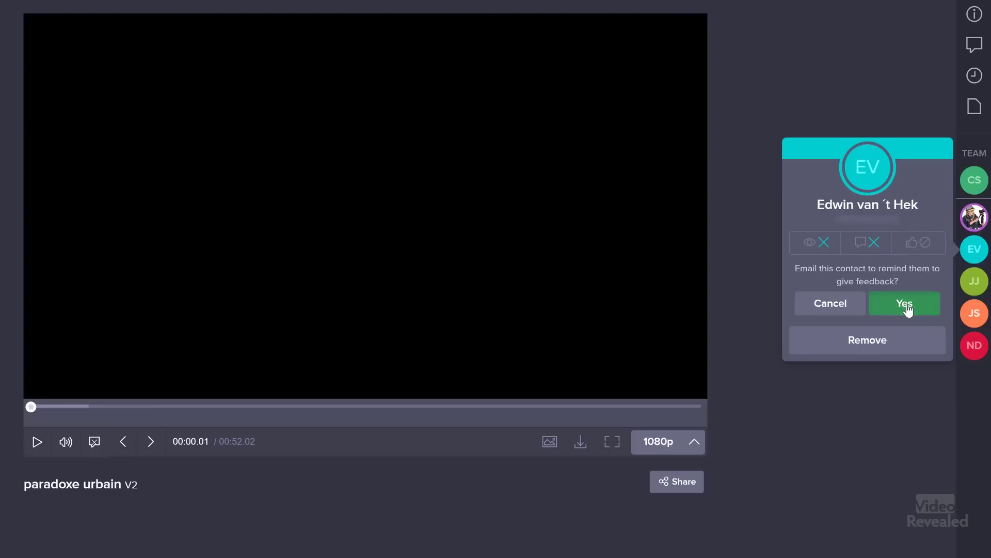
left_click(978, 283)
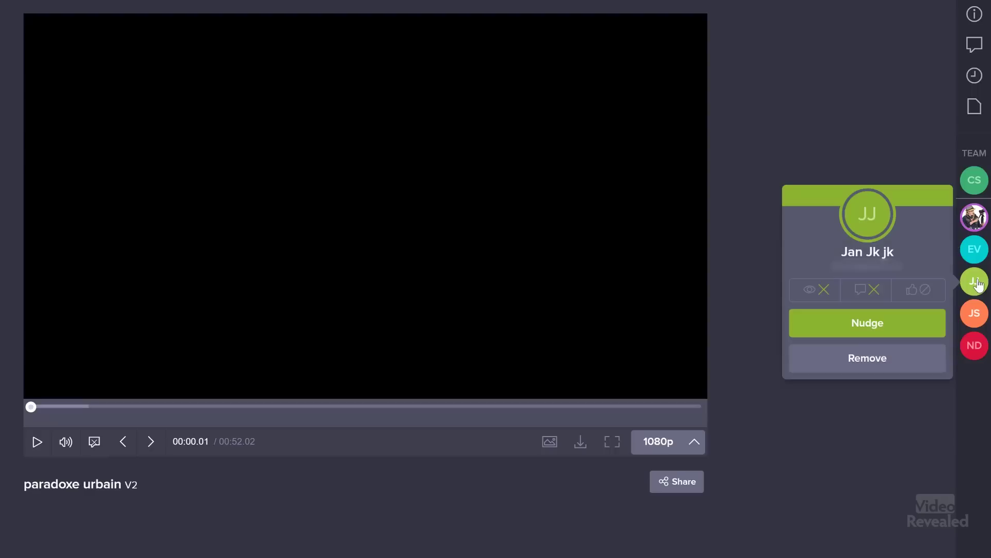
left_click(915, 325)
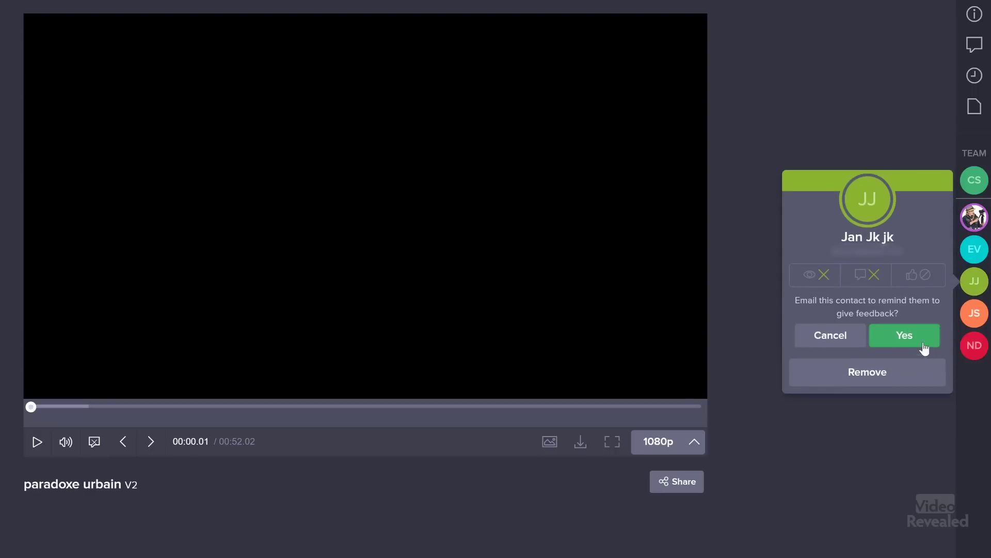
left_click(975, 320)
left_click(928, 360)
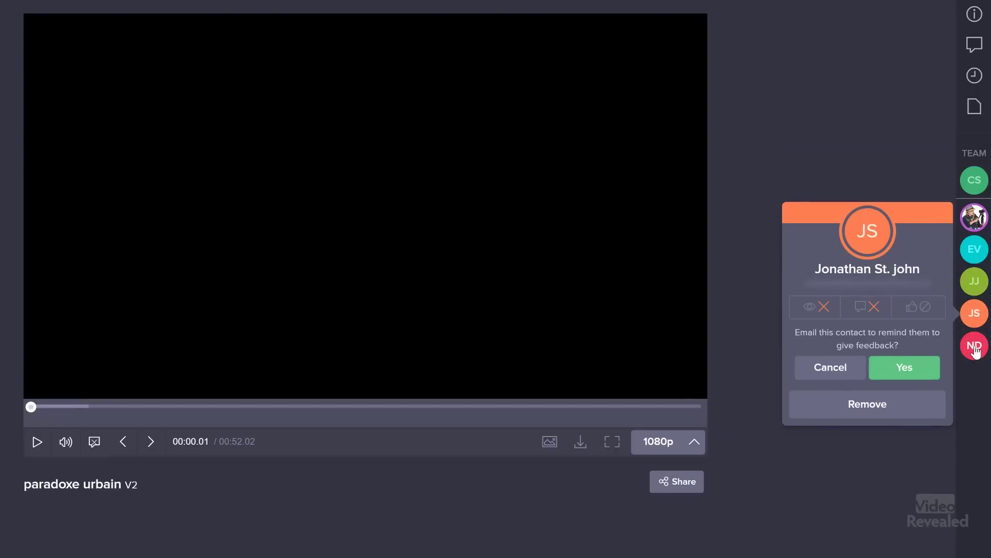
left_click(976, 350)
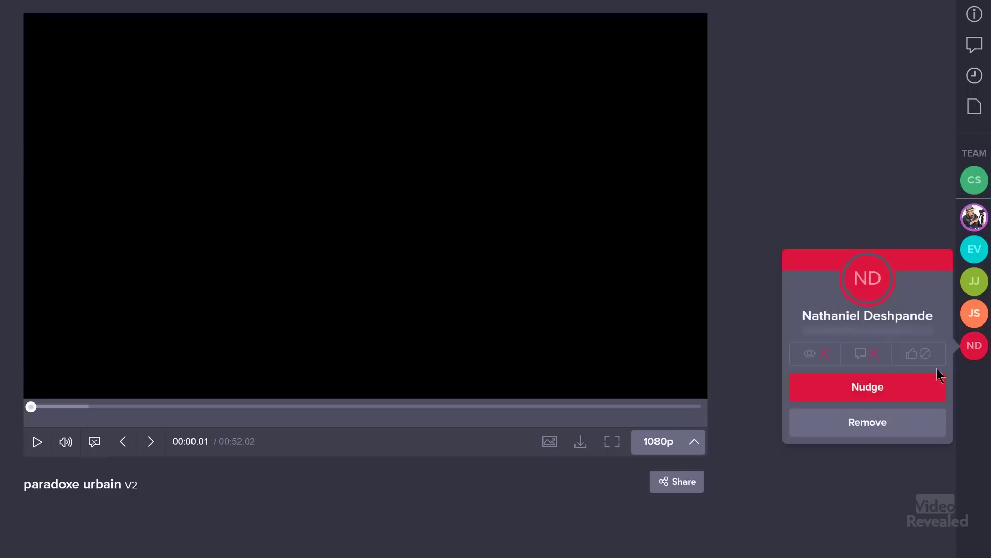
left_click(905, 387)
left_click(919, 407)
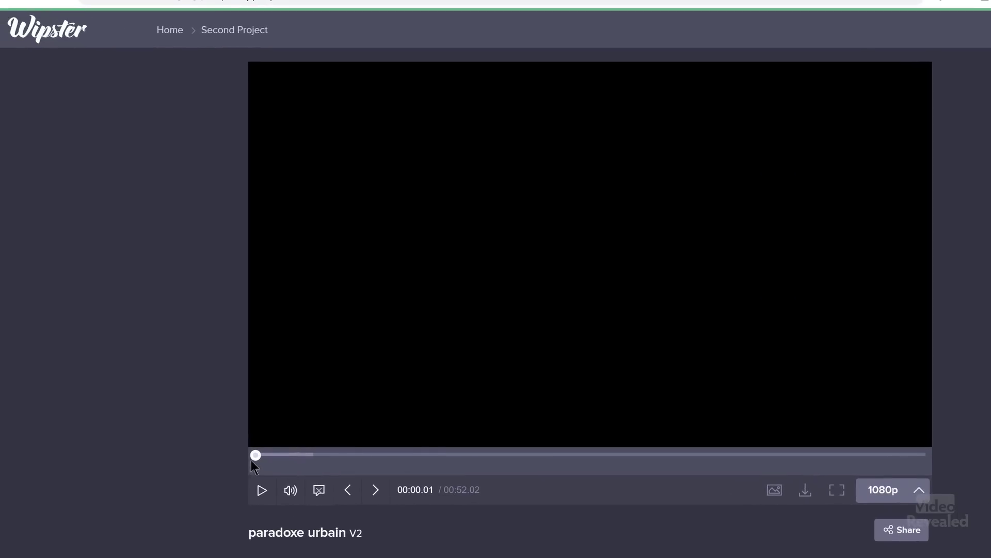
Scrub the paradoxe urbain review player forward to about 3 seconds.
left_click_drag(255, 456, 329, 471)
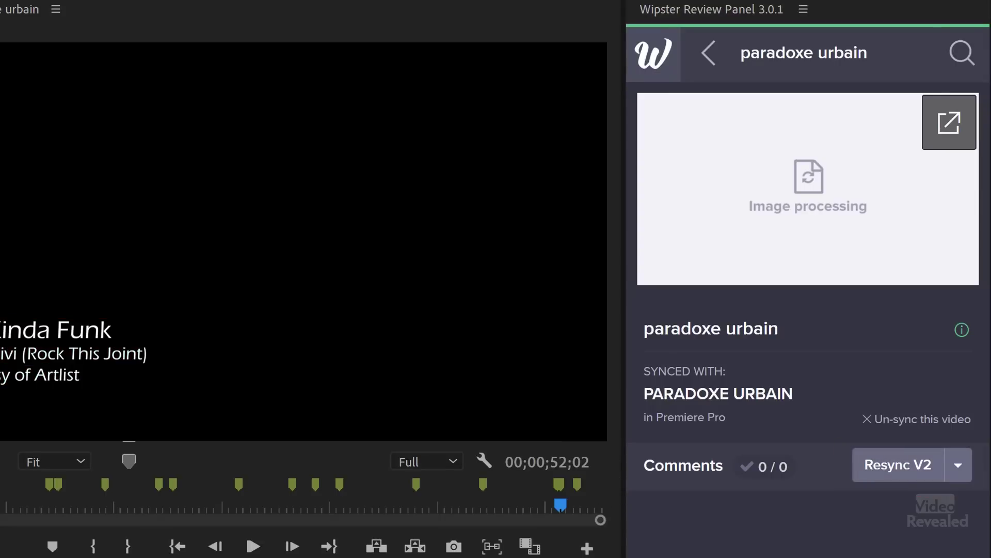
List Version 2 and Version 1 under the Resync V2 dropdown in the Wipster Review Panel.
left_click(957, 468)
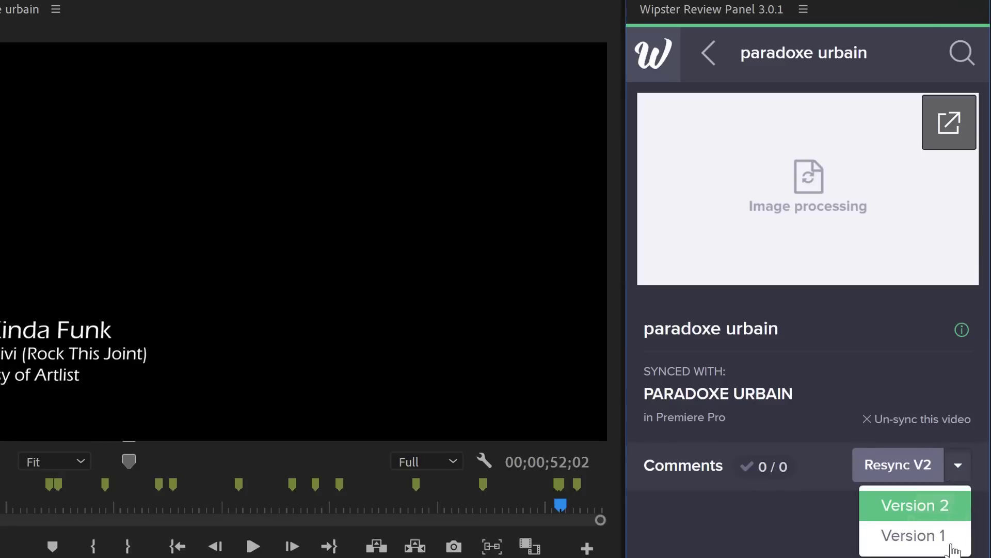